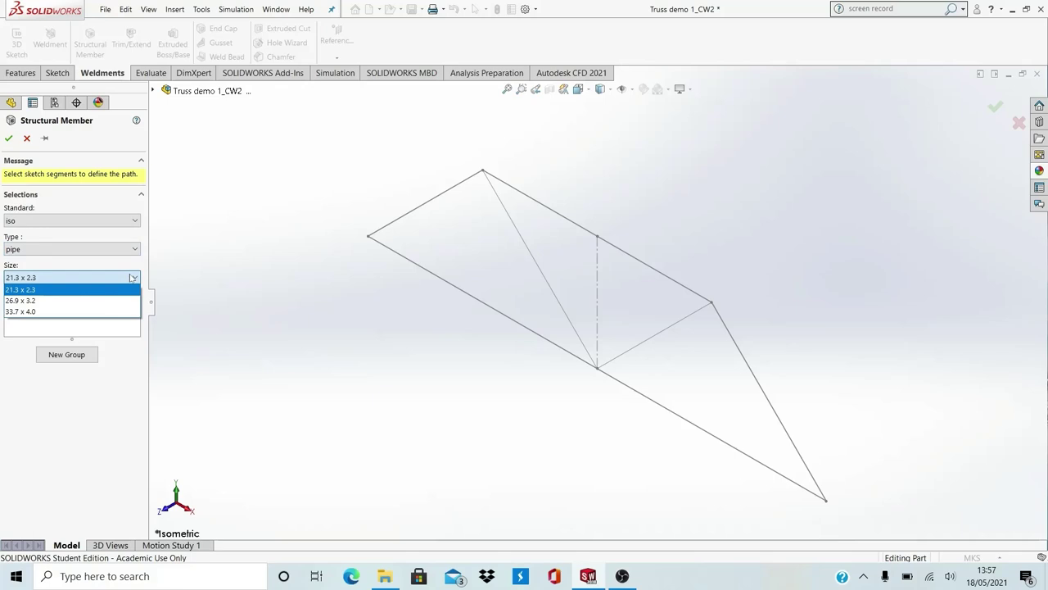
# Set the iso pipe size to 21.3 x 2.3 and assign the truss outline's five outer segments to the first group
pyautogui.click(71, 290)
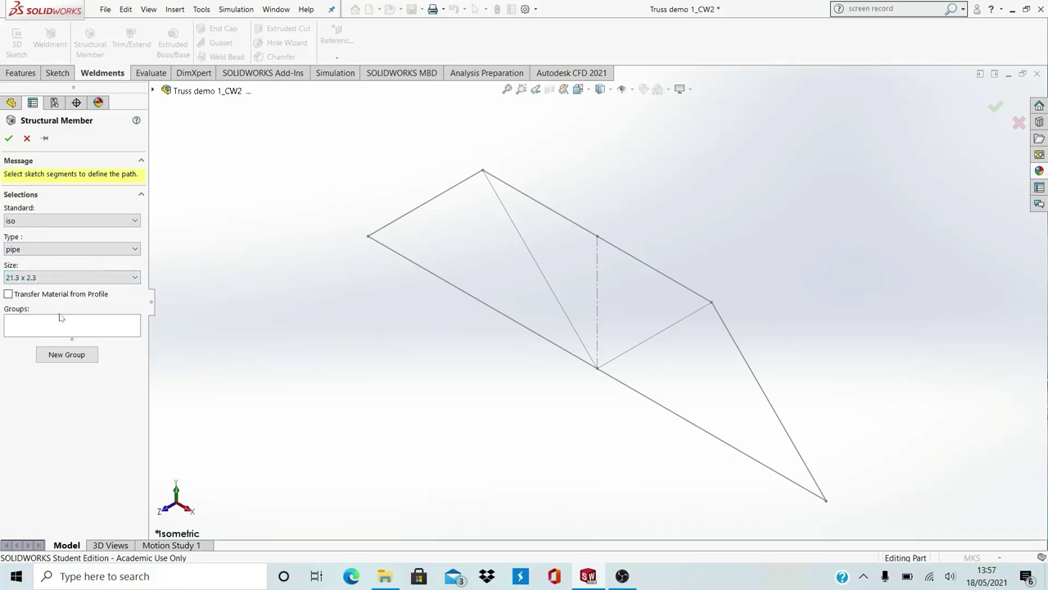
pyautogui.click(57, 323)
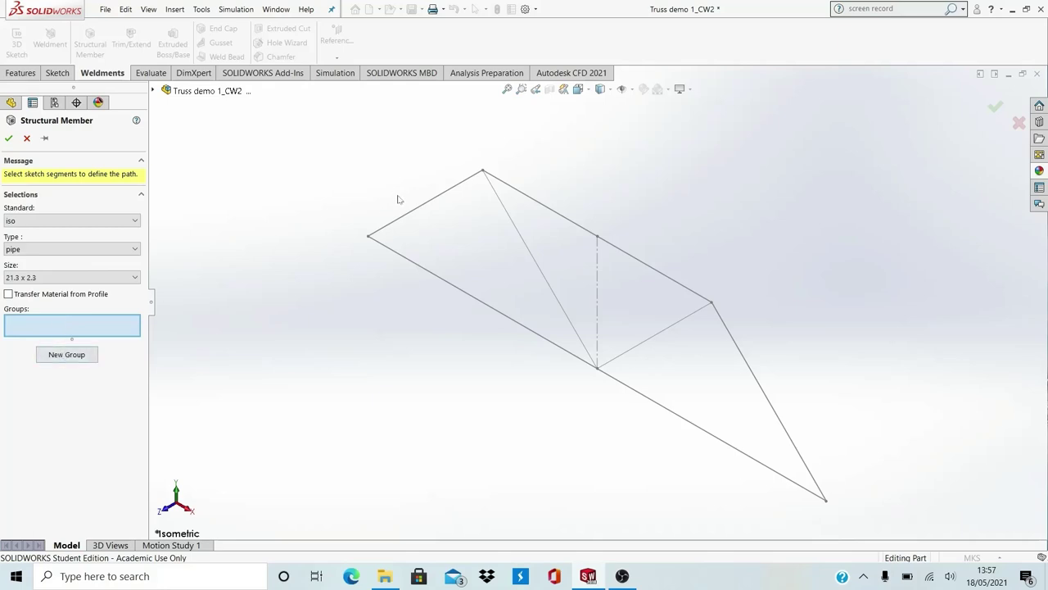
pyautogui.click(414, 217)
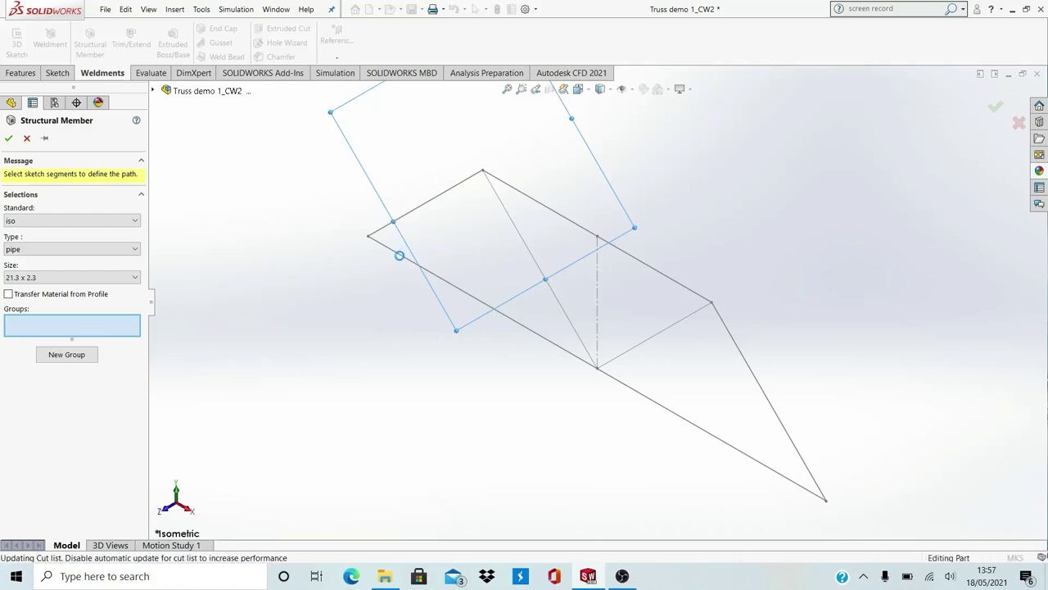
pyautogui.click(414, 266)
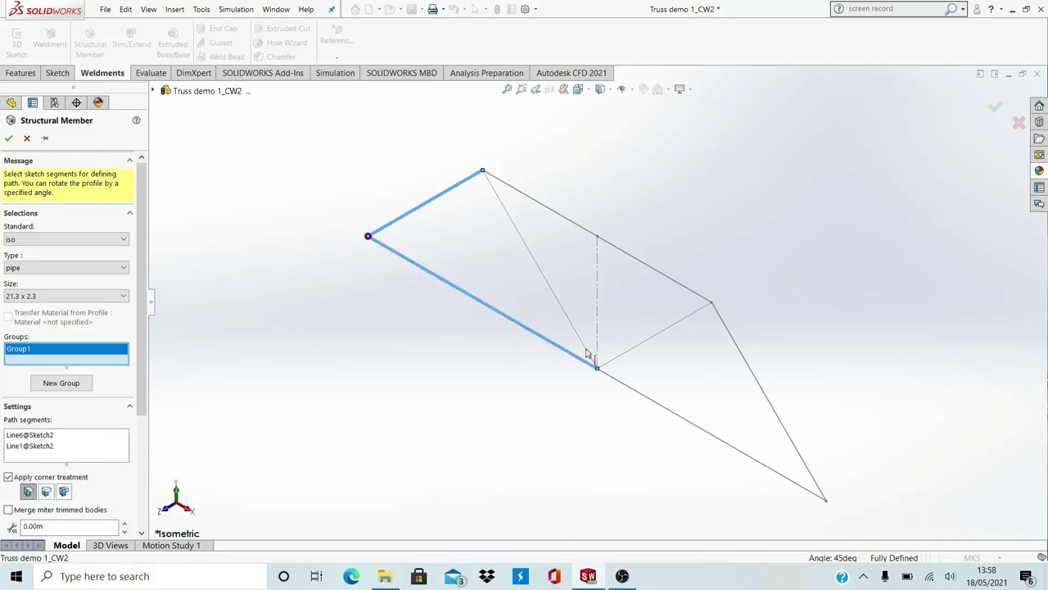
pyautogui.click(631, 392)
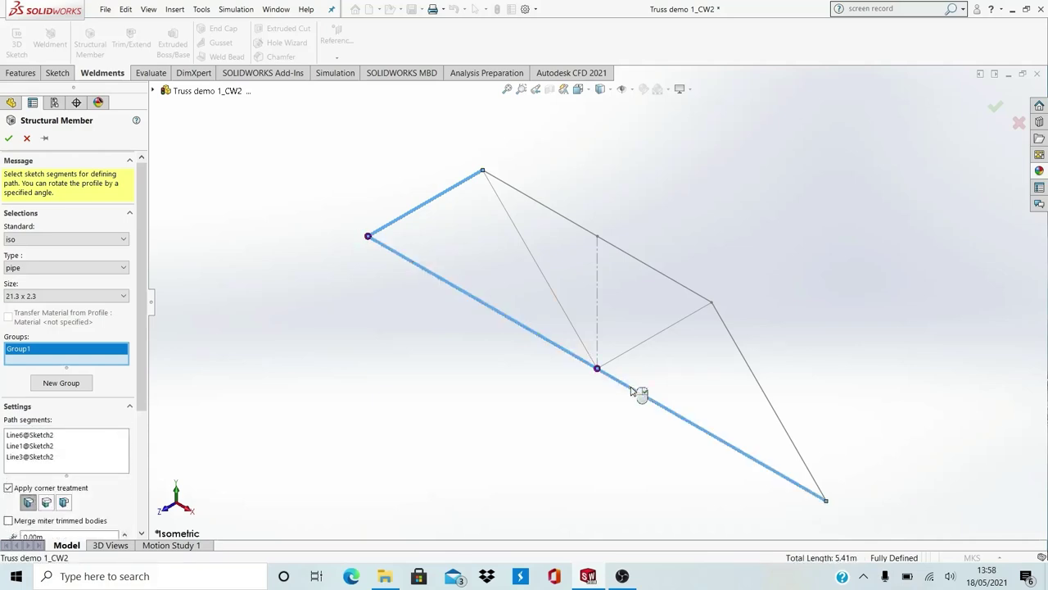
pyautogui.click(746, 368)
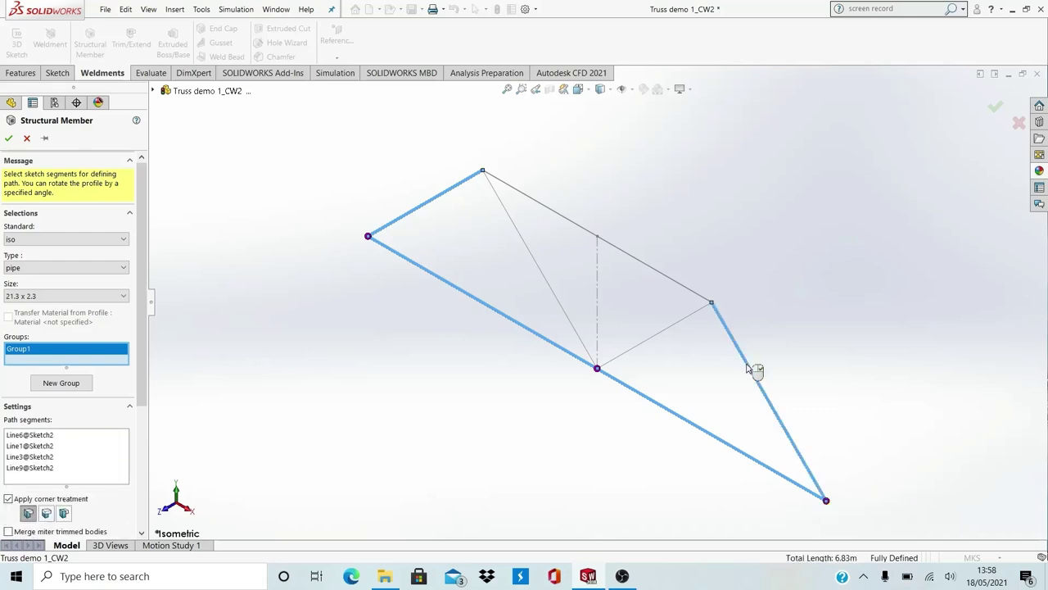
pyautogui.click(685, 291)
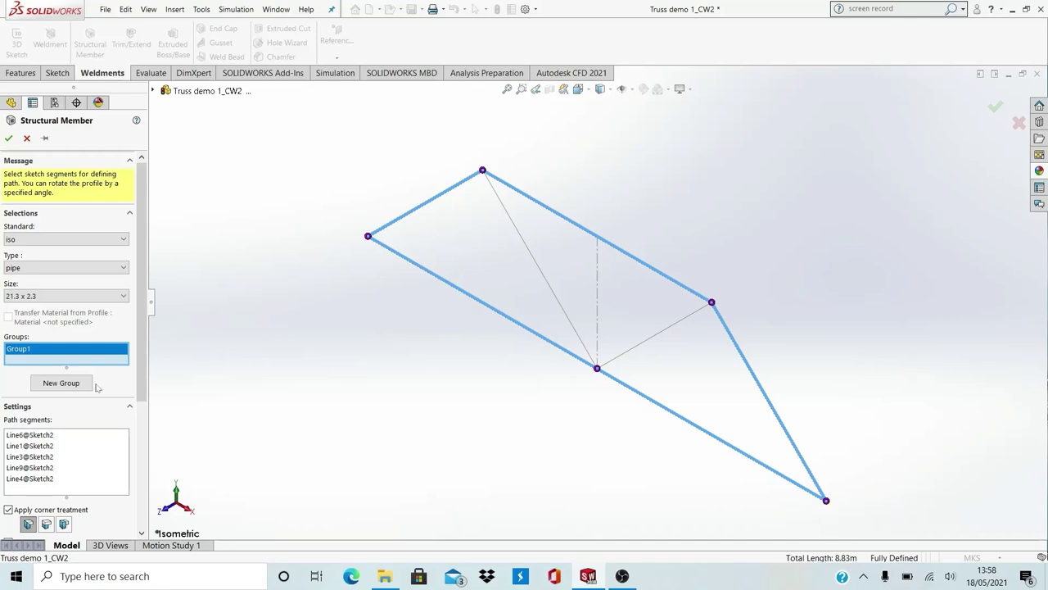
# Add the two inner diagonals as a second group and finish the structural member
pyautogui.click(66, 385)
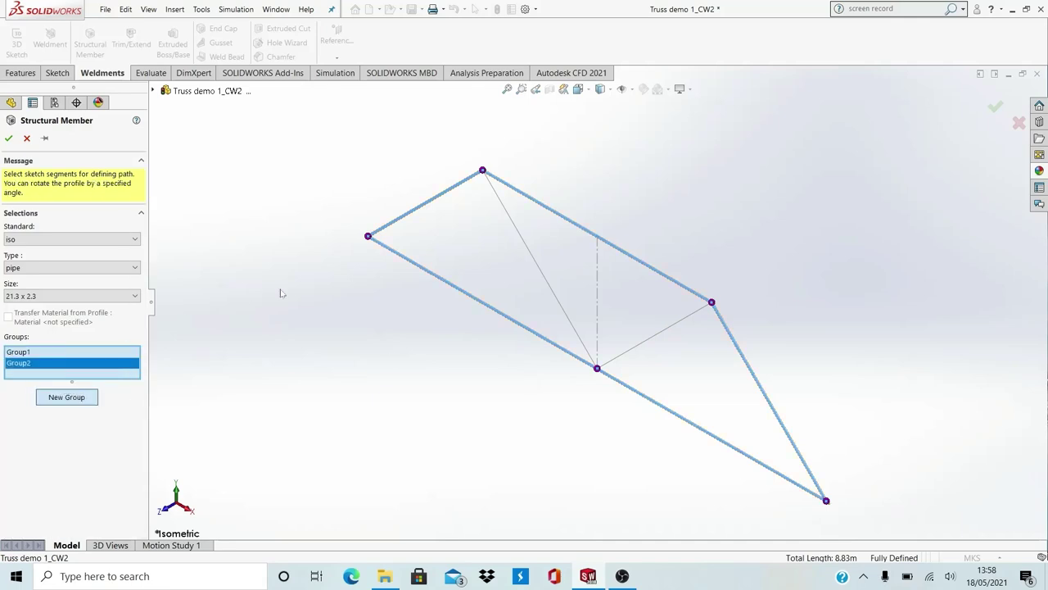
pyautogui.click(515, 228)
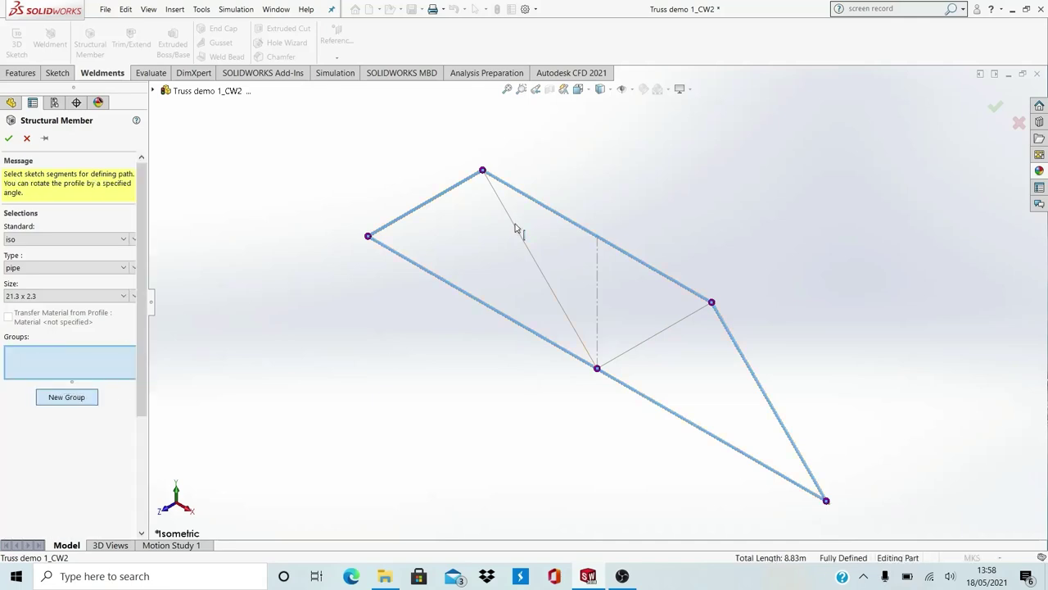
pyautogui.click(652, 340)
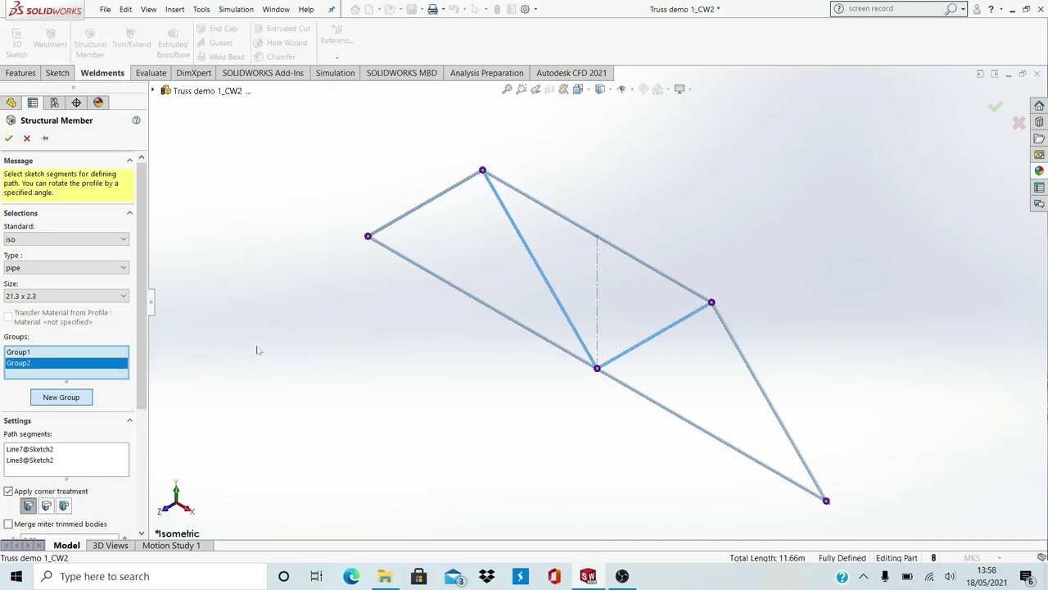
pyautogui.scroll(-3, 142, 358)
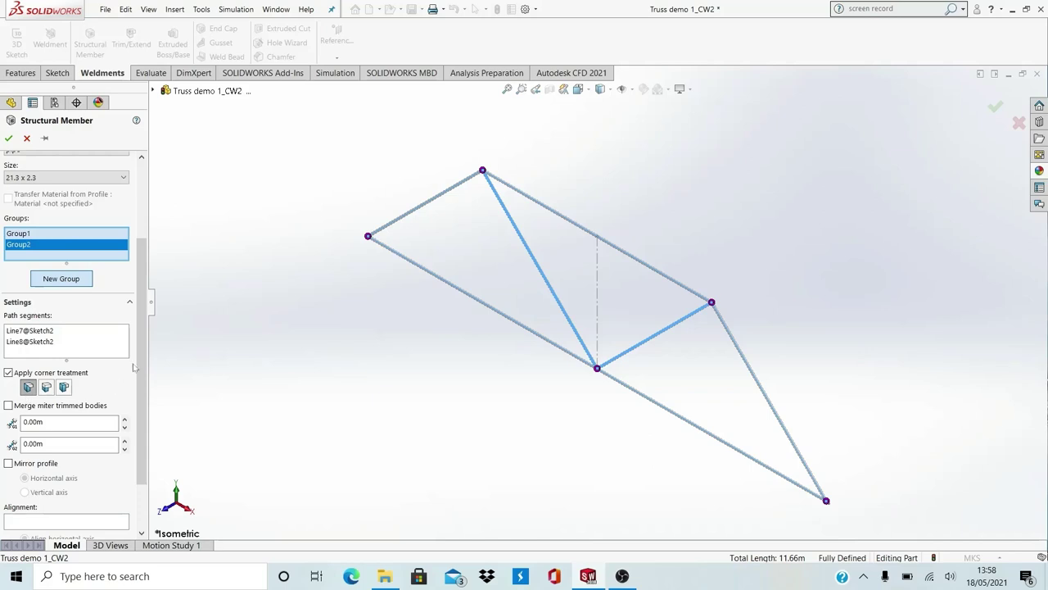
pyautogui.moveTo(141, 370); pyautogui.dragTo(140, 305)
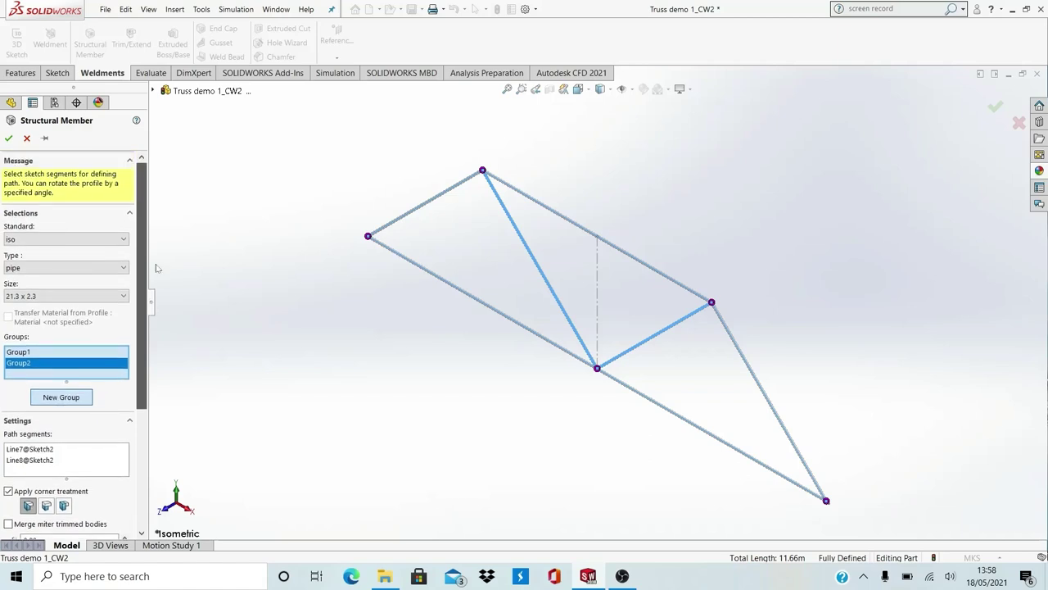
pyautogui.click(9, 139)
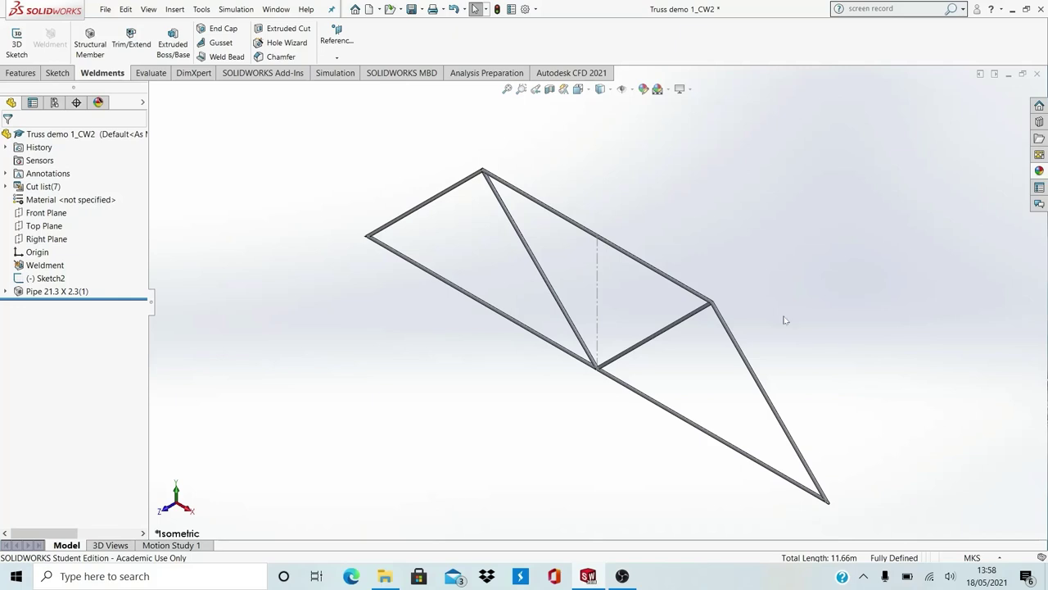
# Save the part and show the truss enlarged in the front view
pyautogui.click(411, 9)
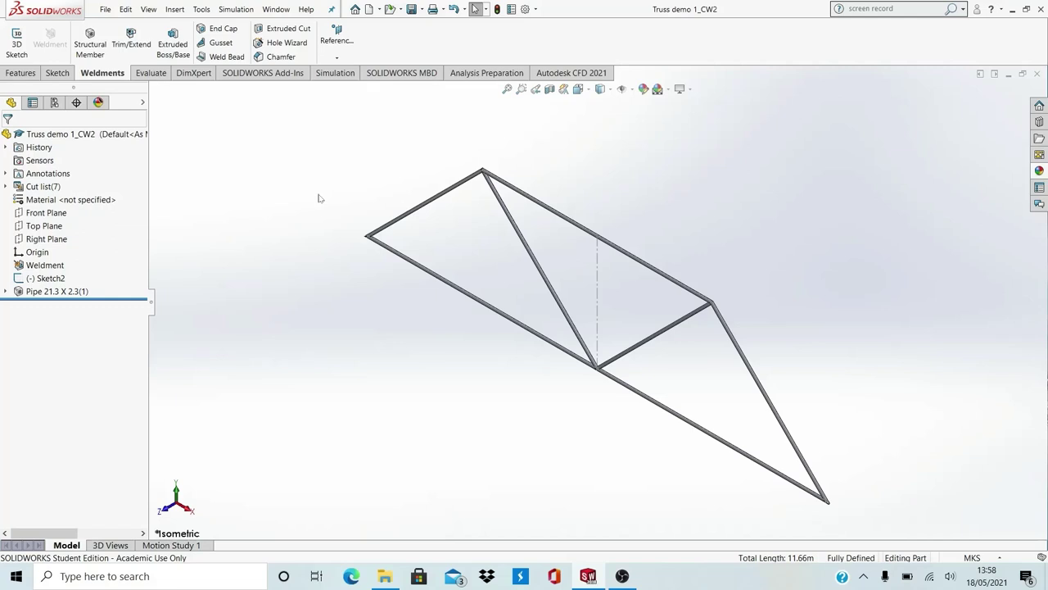
pyautogui.hotkey('ctrl', '1')
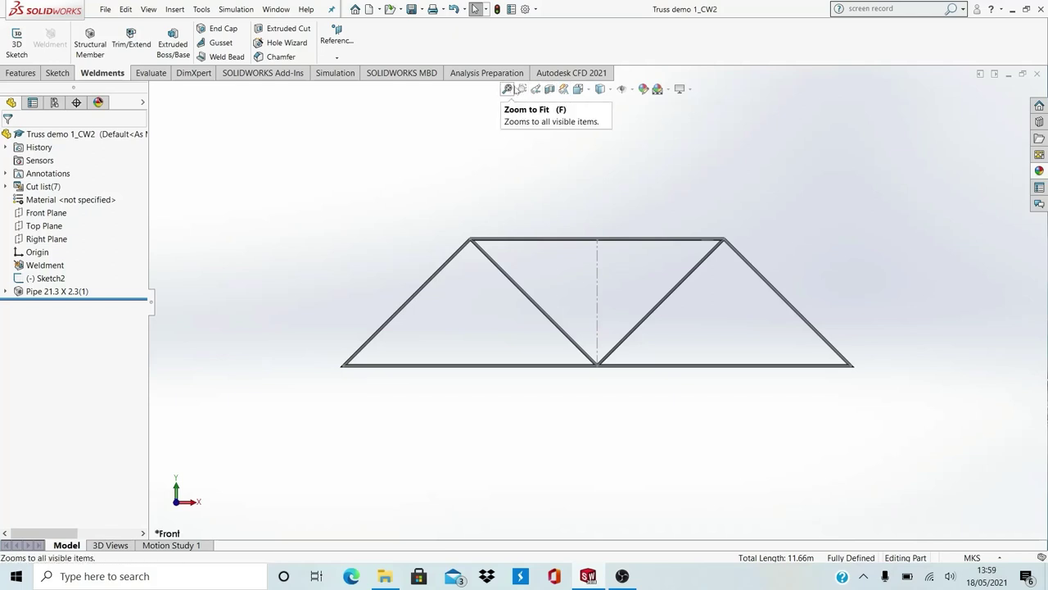
pyautogui.click(522, 88)
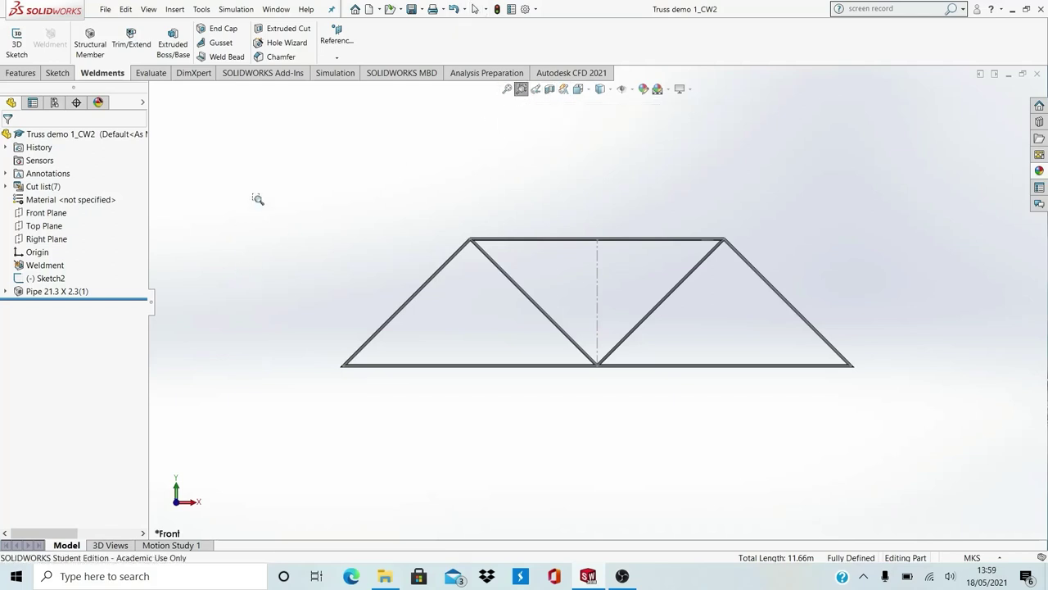
pyautogui.moveTo(257, 198); pyautogui.dragTo(879, 405)
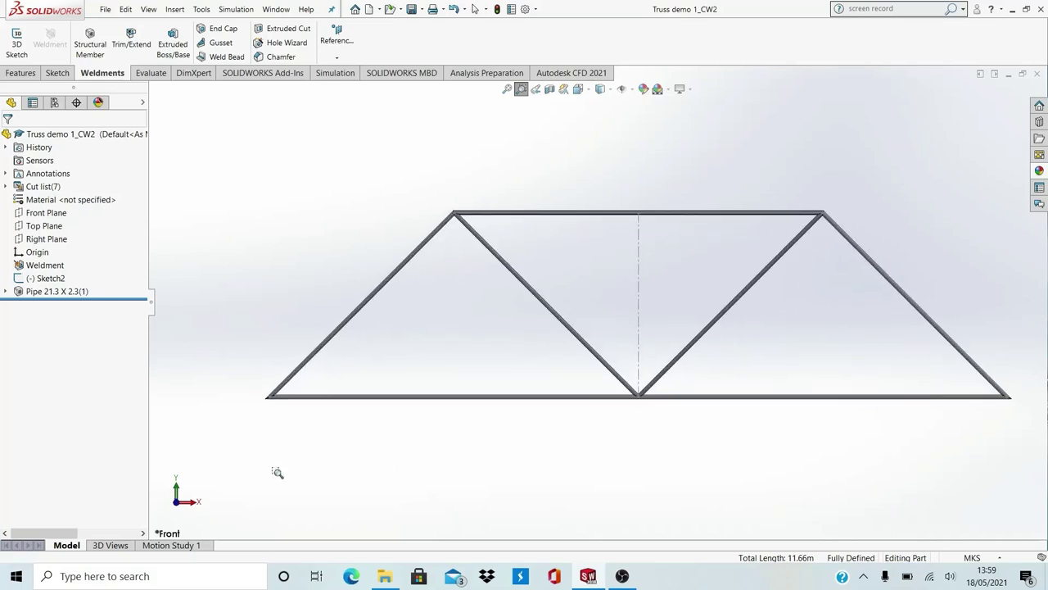
# Open Sketch1, the profile sketch of the Pipe 21.3 X 2.3 member, for editing
pyautogui.click(51, 279)
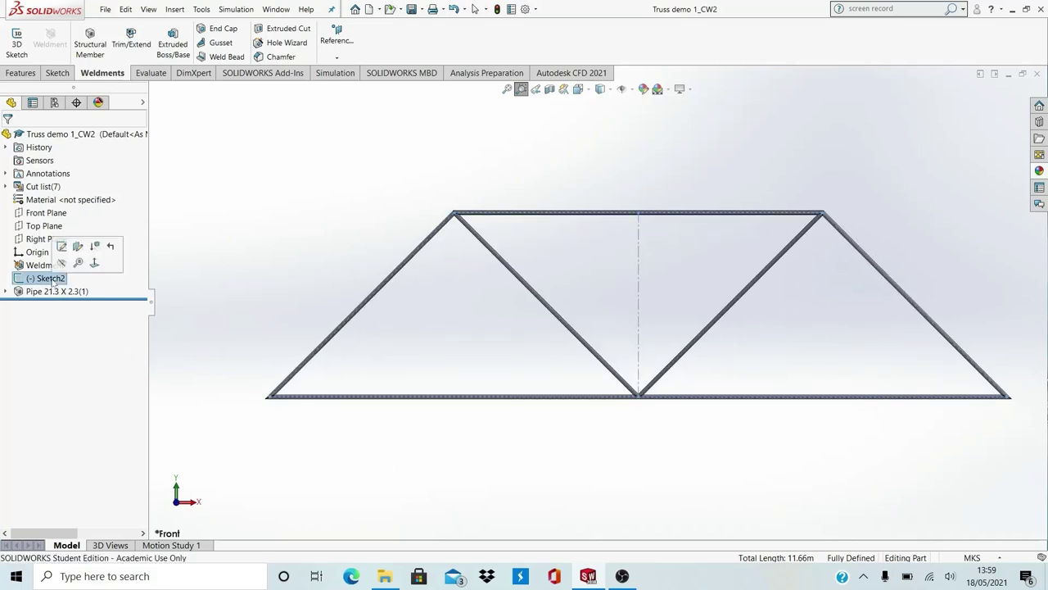
pyautogui.click(5, 292)
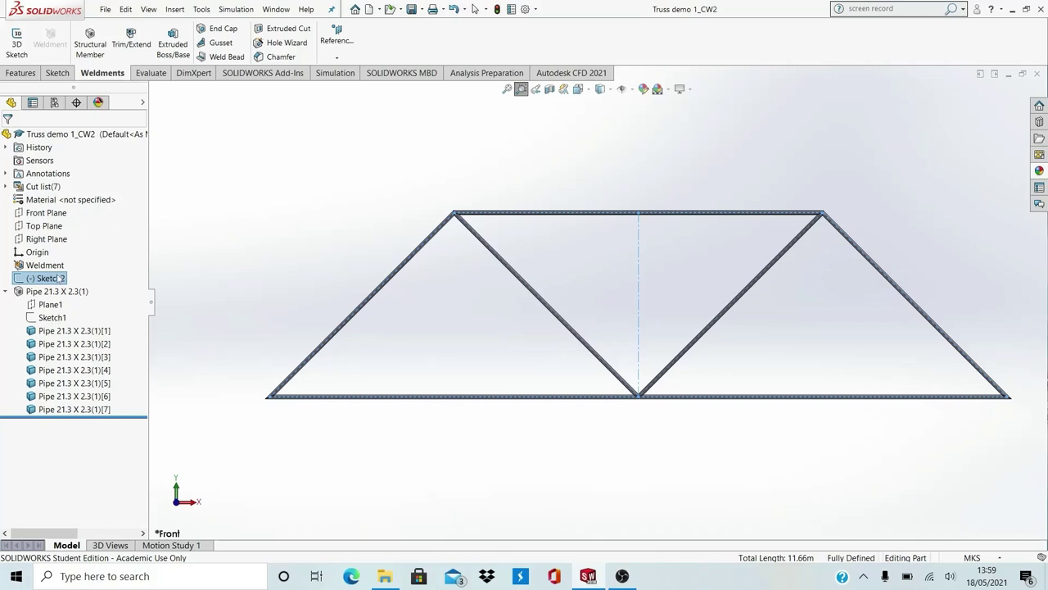
pyautogui.click(53, 317)
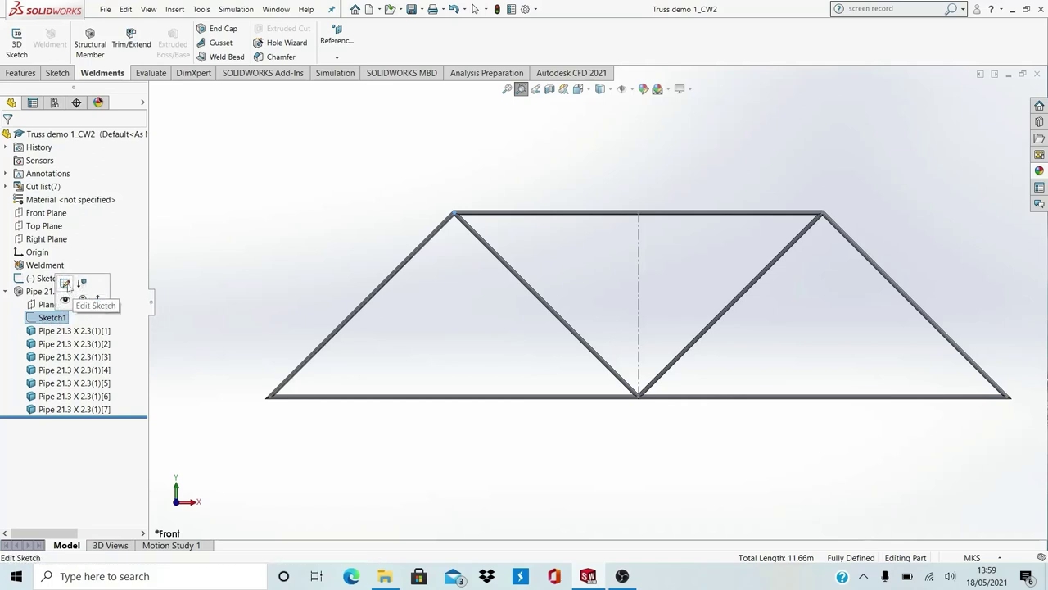
pyautogui.click(65, 284)
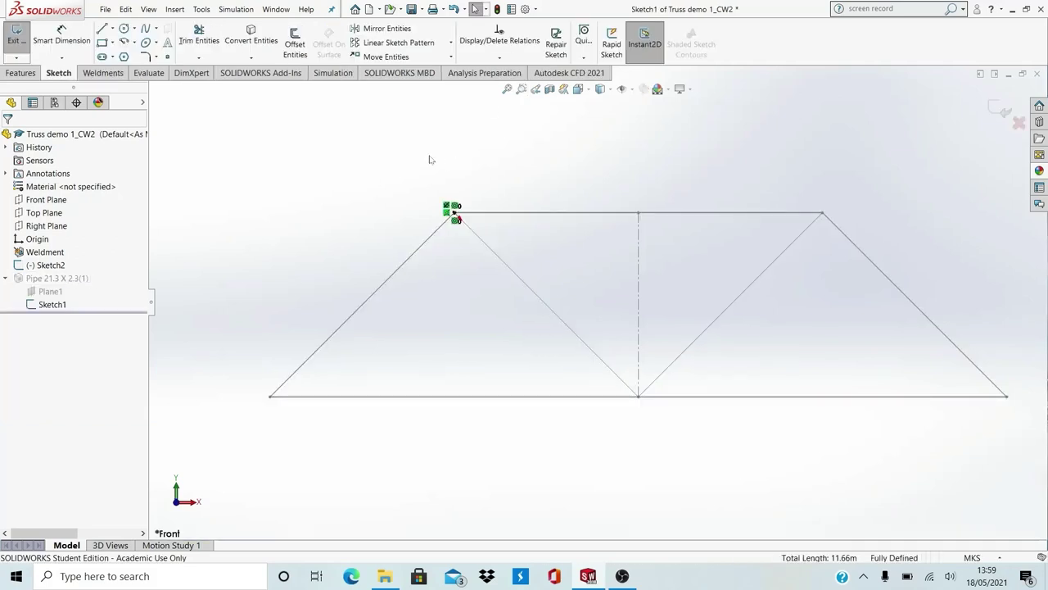
# Delete the inner circle from the pipe profile sketch, including its associated dimension
pyautogui.click(521, 89)
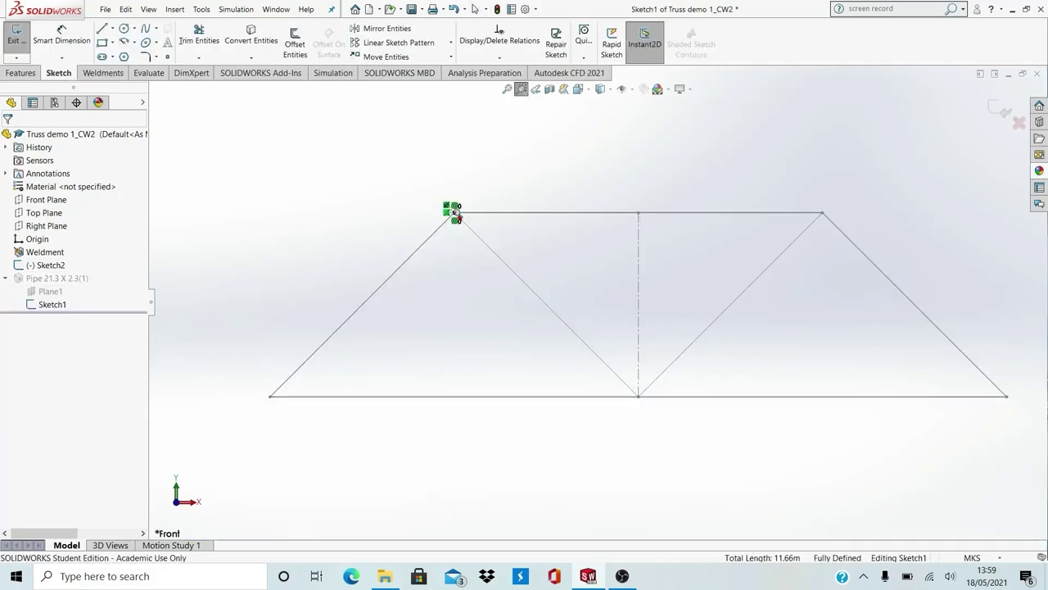
pyautogui.moveTo(455, 212); pyautogui.dragTo(488, 243)
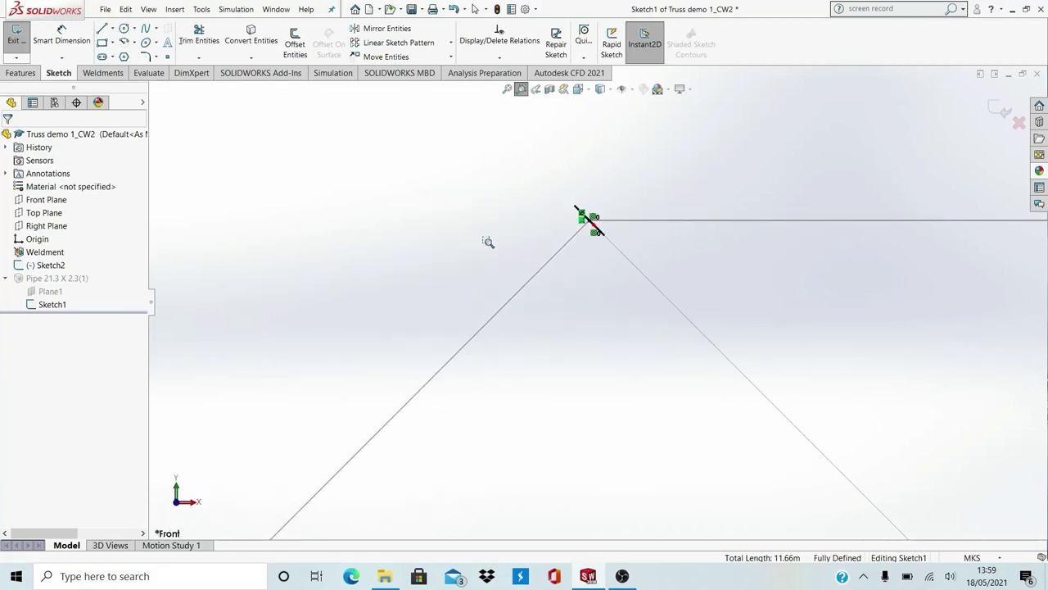
pyautogui.rightClick(54, 308)
pyautogui.press('Escape')
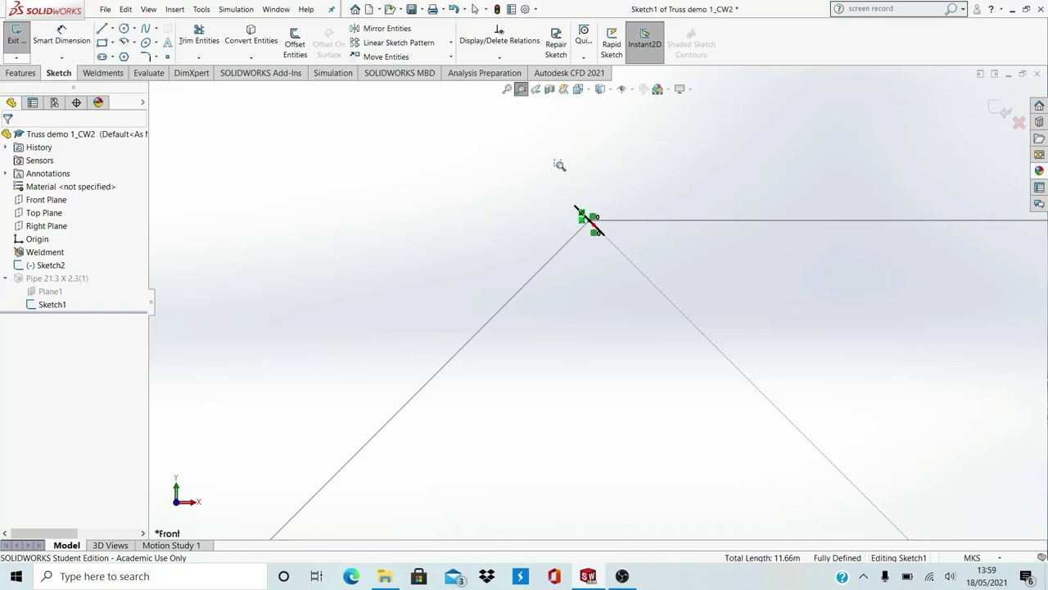
pyautogui.hotkey('ctrl', 'Down')
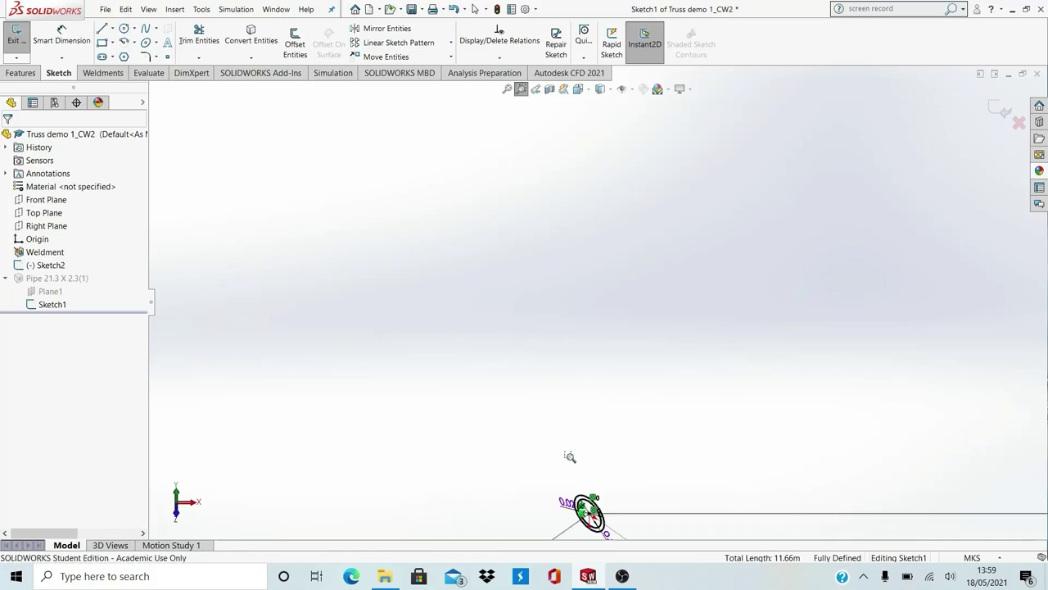
pyautogui.moveTo(548, 466); pyautogui.dragTo(626, 539)
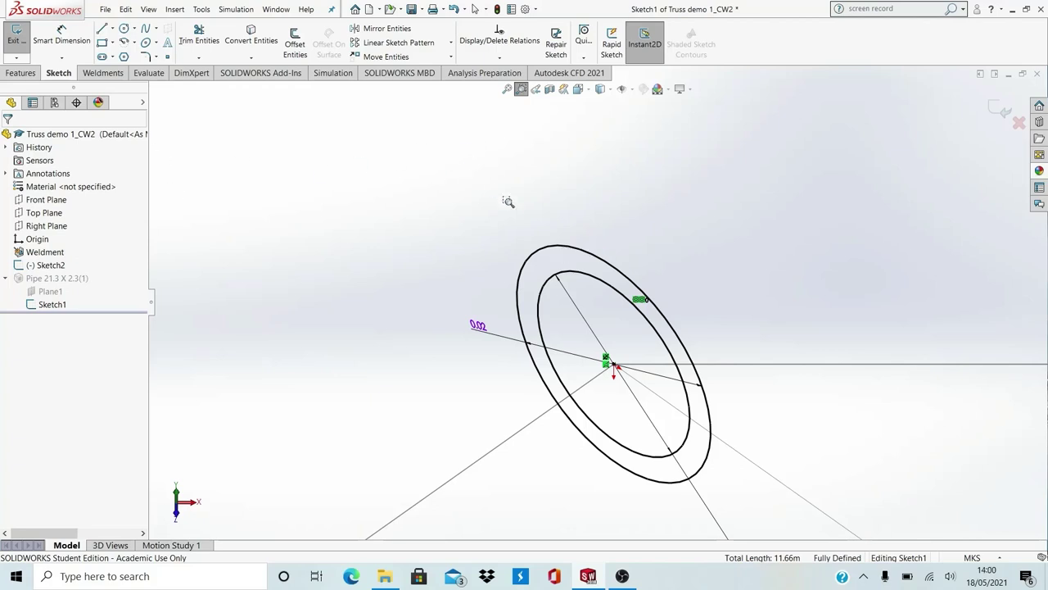
pyautogui.press('Escape')
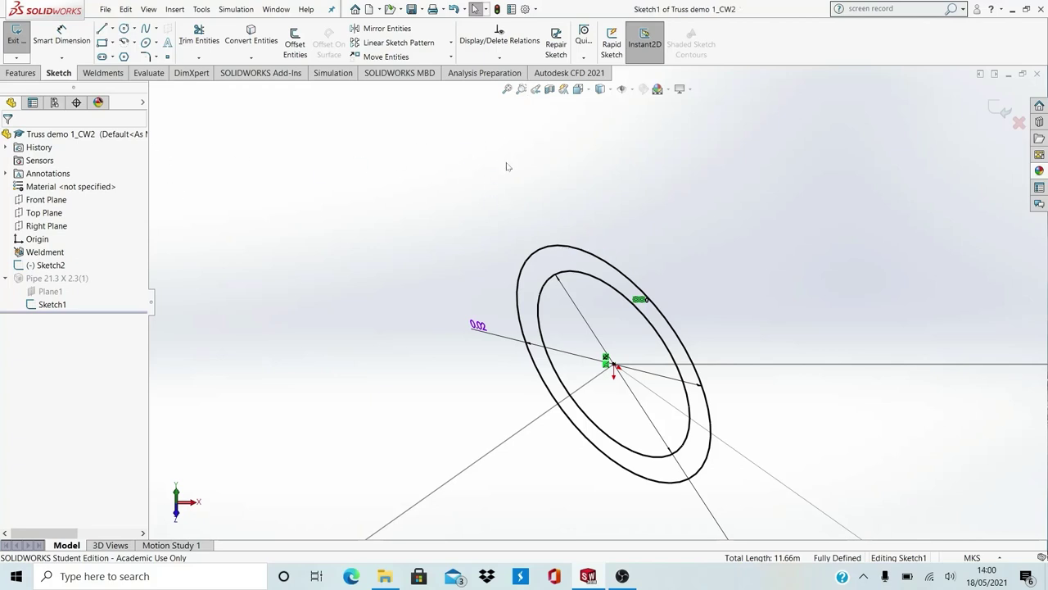
pyautogui.click(567, 276)
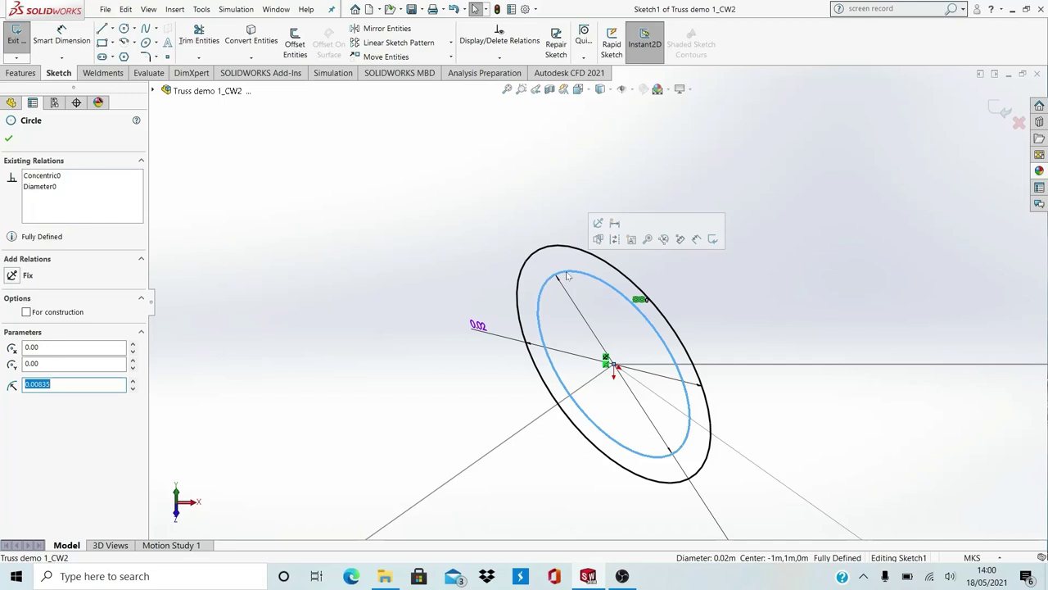
pyautogui.press('Delete')
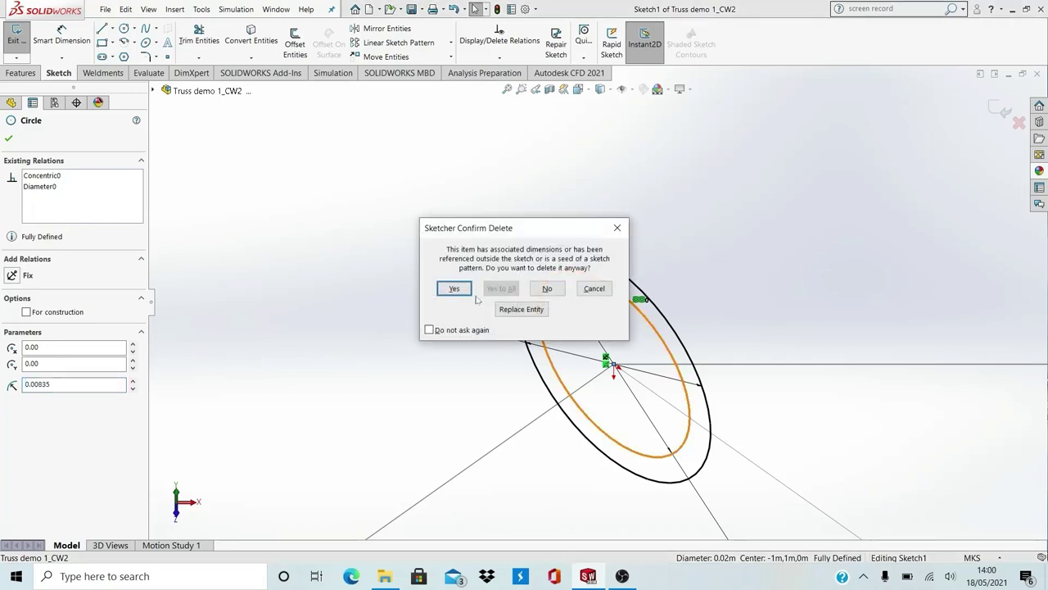
pyautogui.click(456, 289)
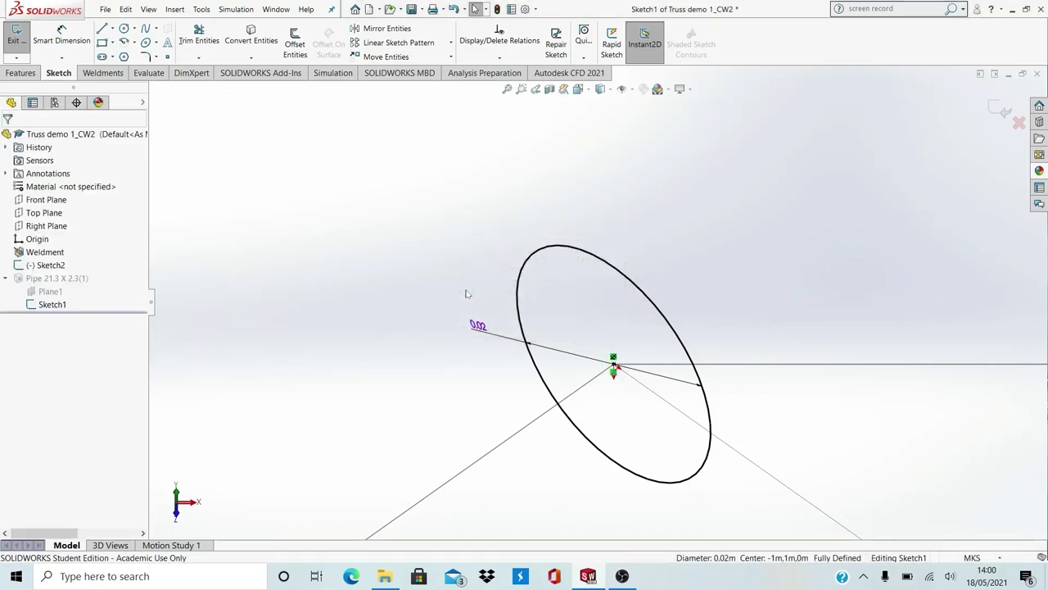
# Set the diameter of the remaining outer profile circle to 0.005 m
pyautogui.click(482, 326)
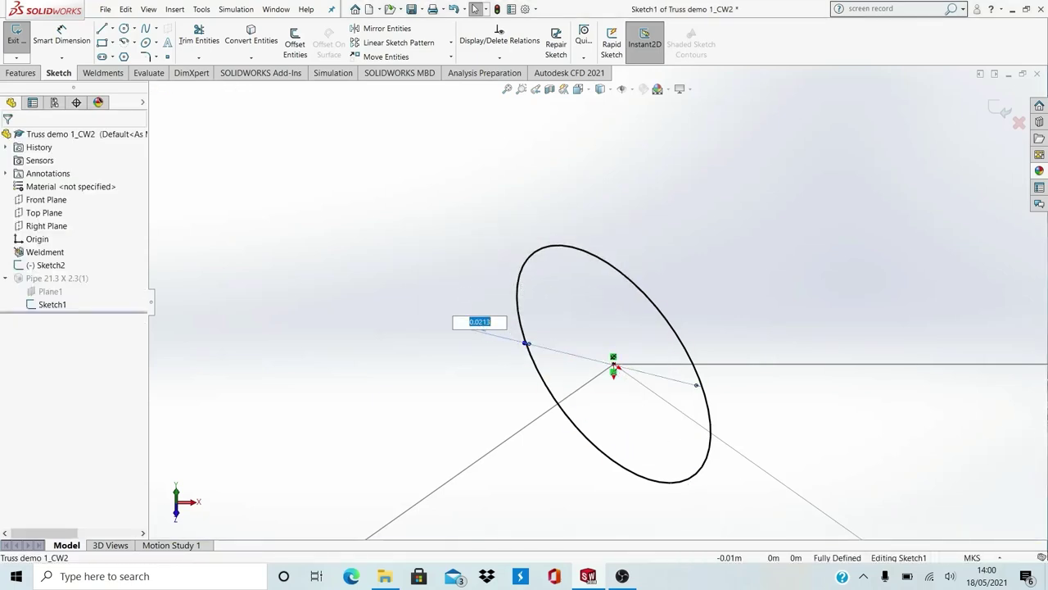
pyautogui.press('BackSpace')
pyautogui.write('0.00')
pyautogui.write('5')
pyautogui.press('Return')
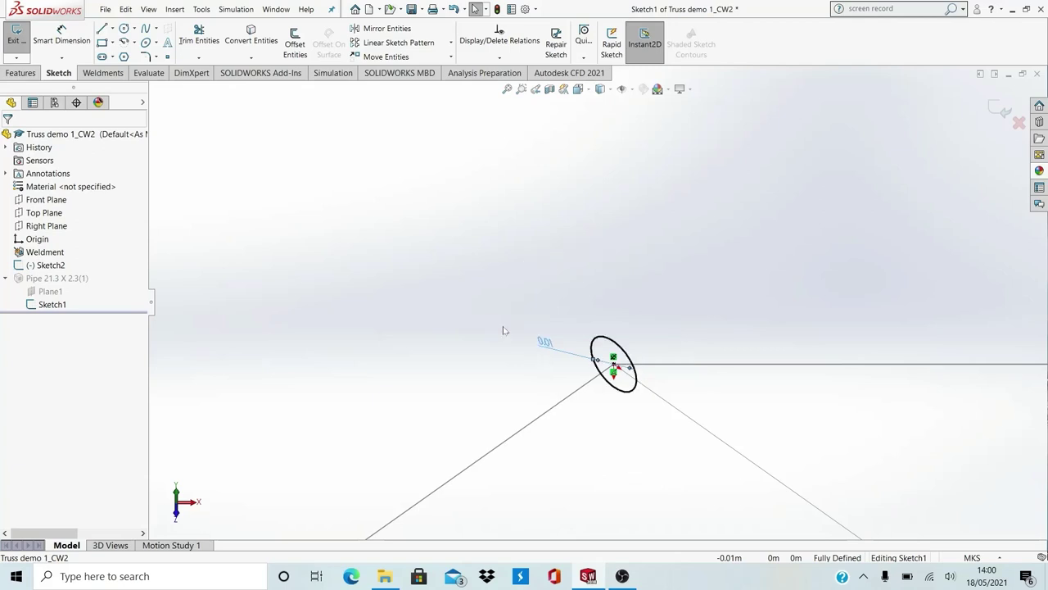
# Delete the diameter dimension of the remaining profile circle
pyautogui.click(543, 348)
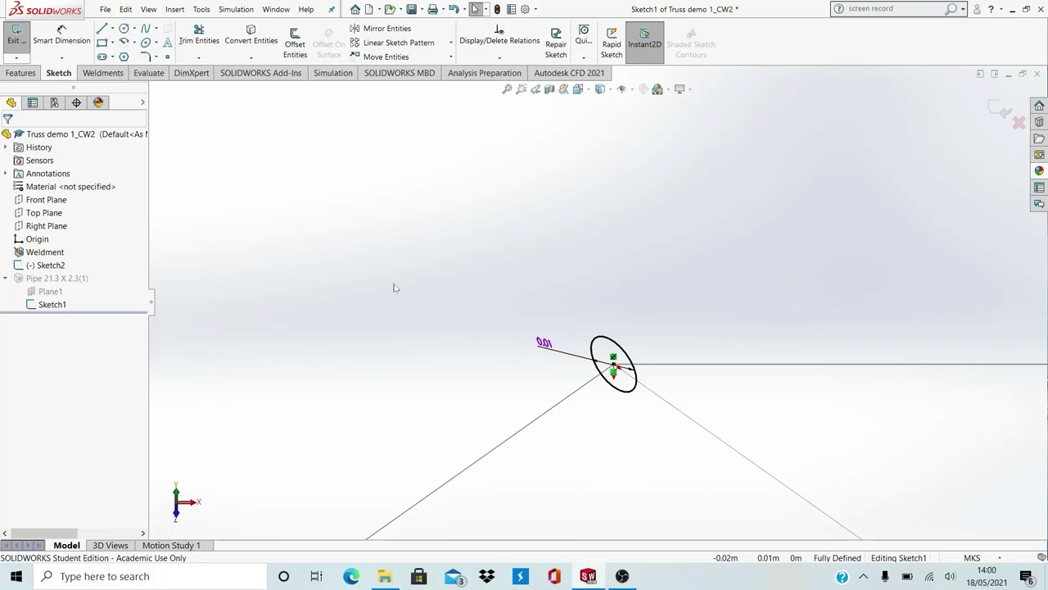
pyautogui.rightClick(550, 344)
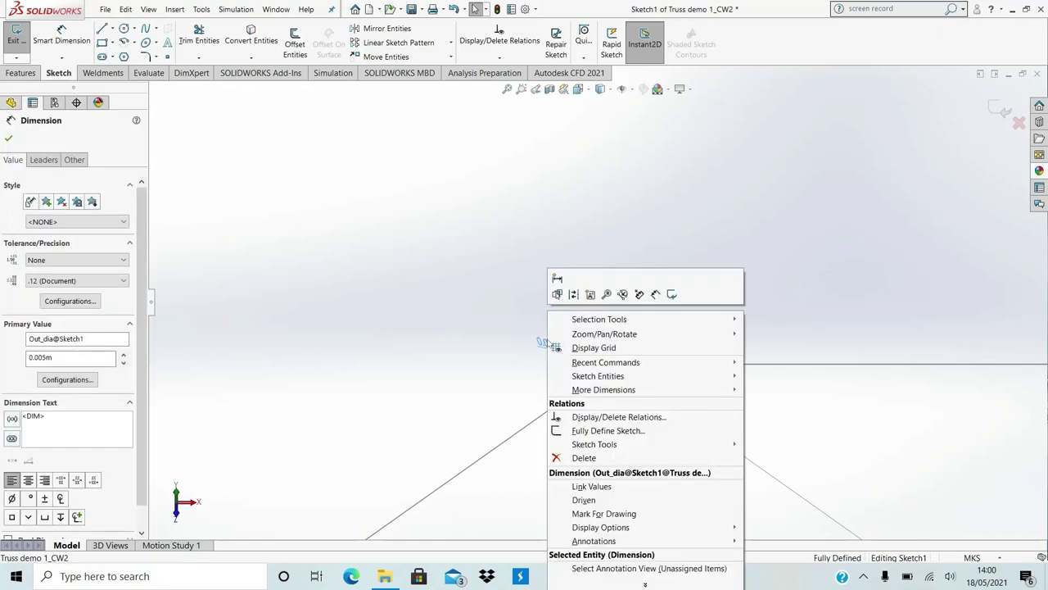
pyautogui.click(584, 458)
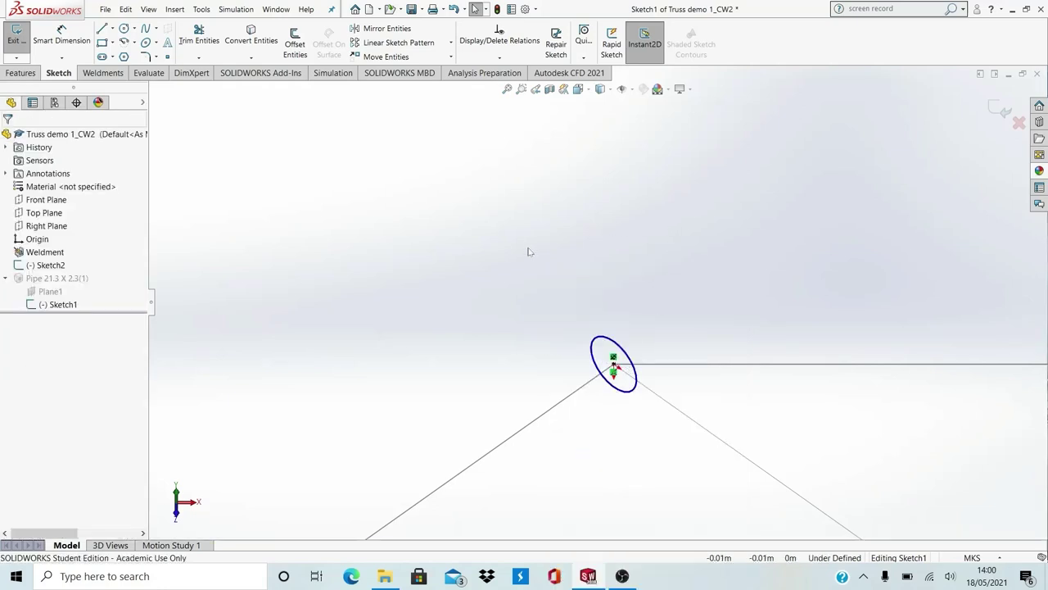
# Exit the profile sketch to rebuild the truss members with the solid circular section, and save the part
pyautogui.click(17, 36)
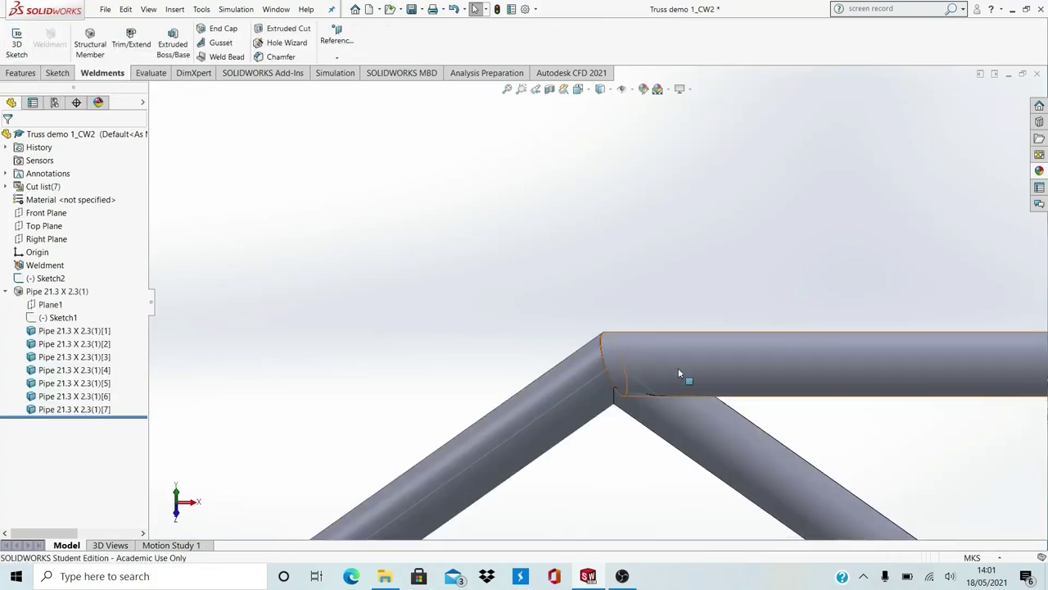
pyautogui.click(508, 89)
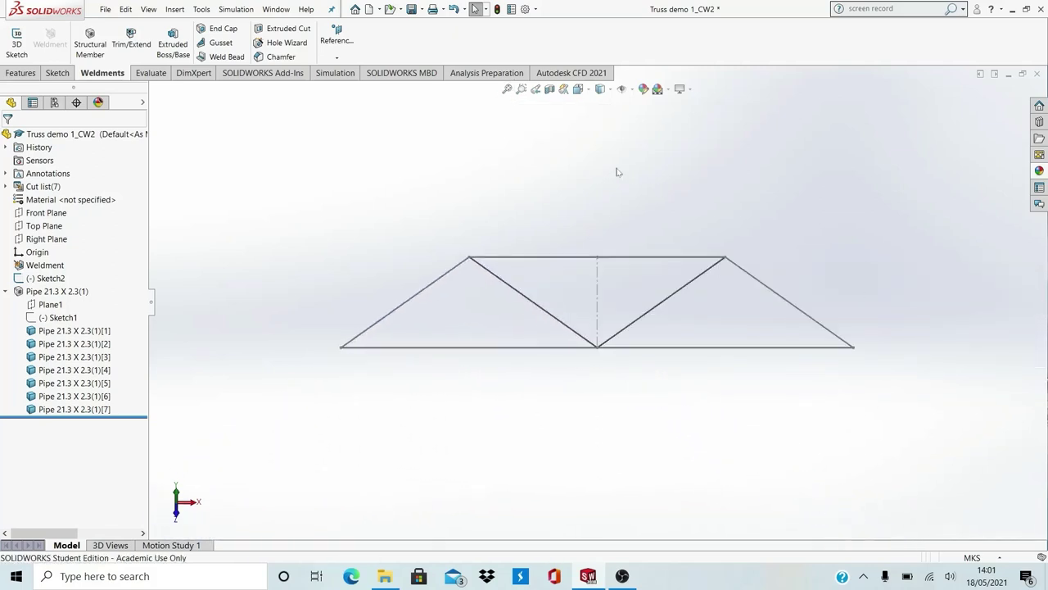
pyautogui.hotkey('ctrl', '7')
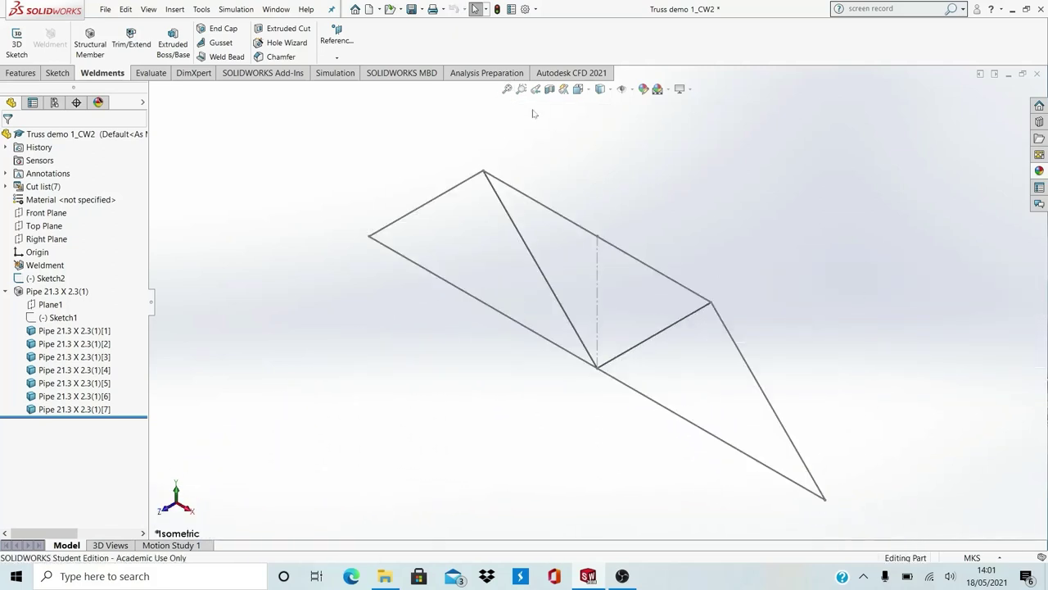
pyautogui.click(521, 89)
pyautogui.moveTo(643, 256); pyautogui.dragTo(805, 380)
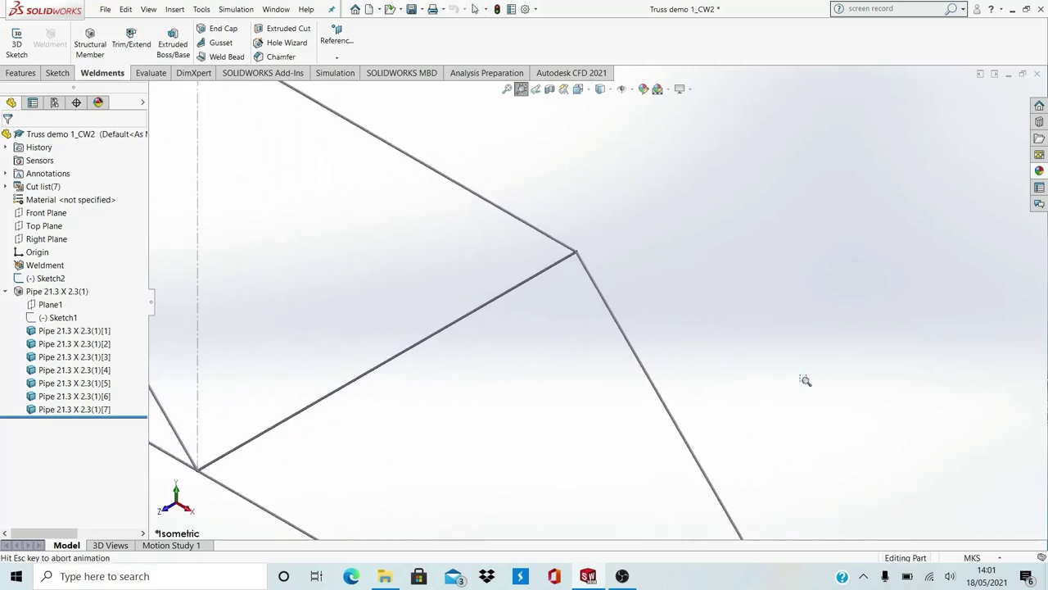
pyautogui.moveTo(502, 208); pyautogui.dragTo(605, 287)
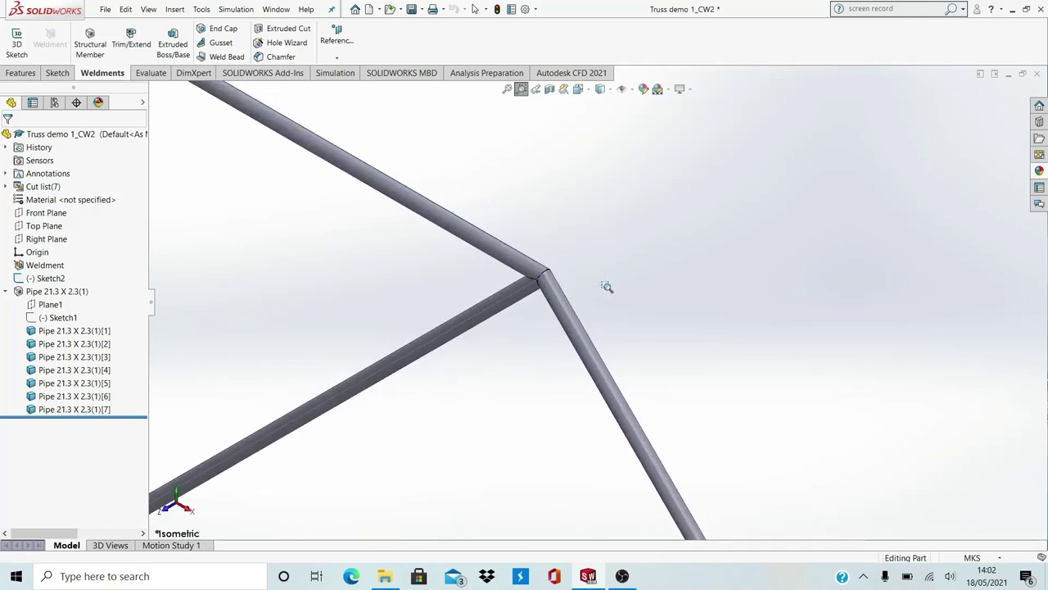
pyautogui.moveTo(479, 221); pyautogui.dragTo(622, 332)
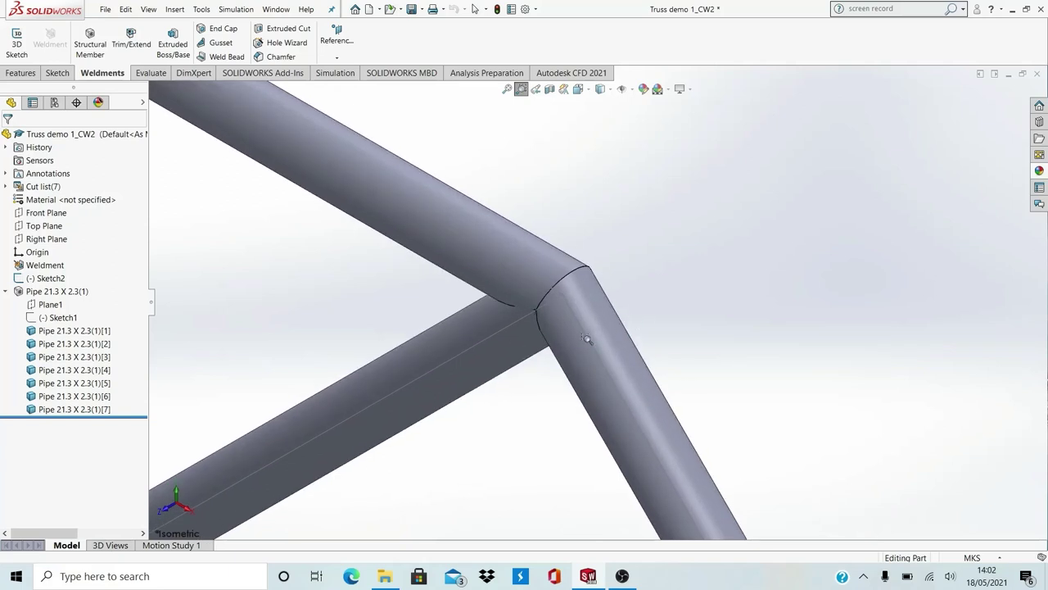
pyautogui.click(508, 90)
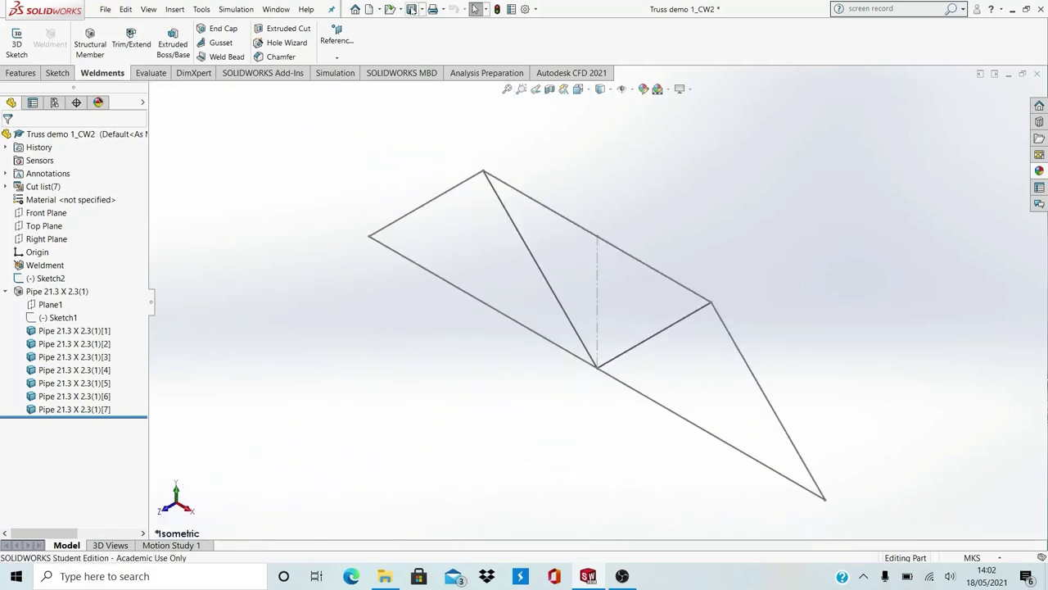
pyautogui.click(411, 10)
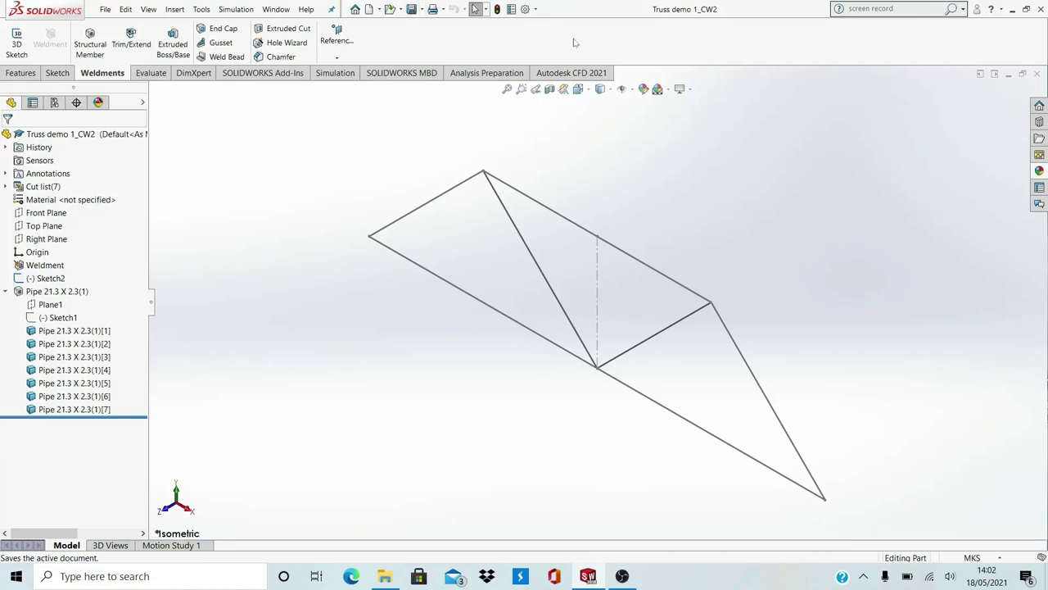
# Create a new static simulation study named Truss for the part
pyautogui.hotkey('ctrl', '1')
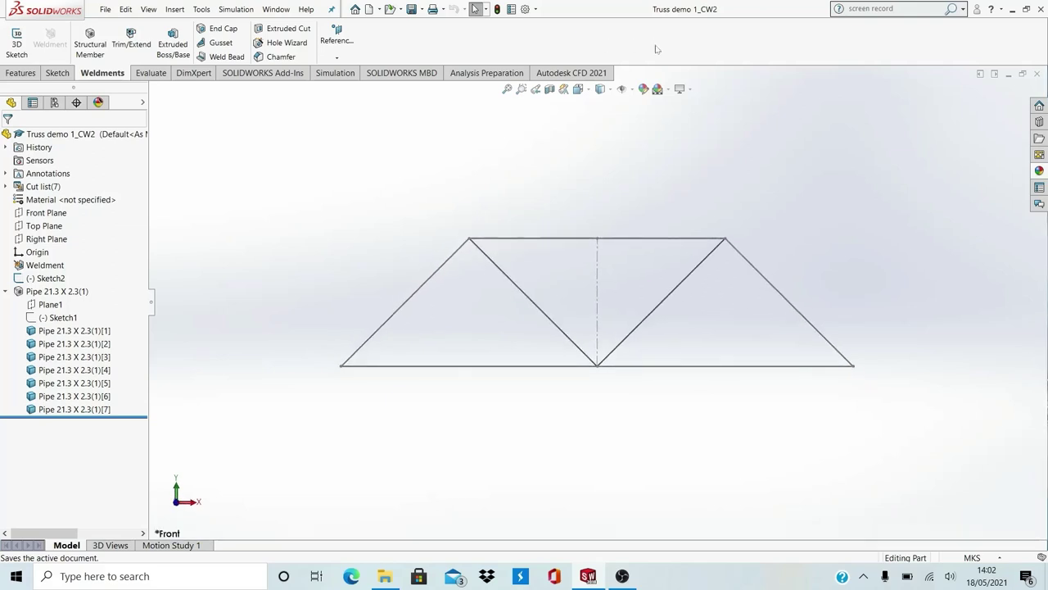
pyautogui.click(521, 89)
pyautogui.moveTo(305, 207); pyautogui.dragTo(886, 399)
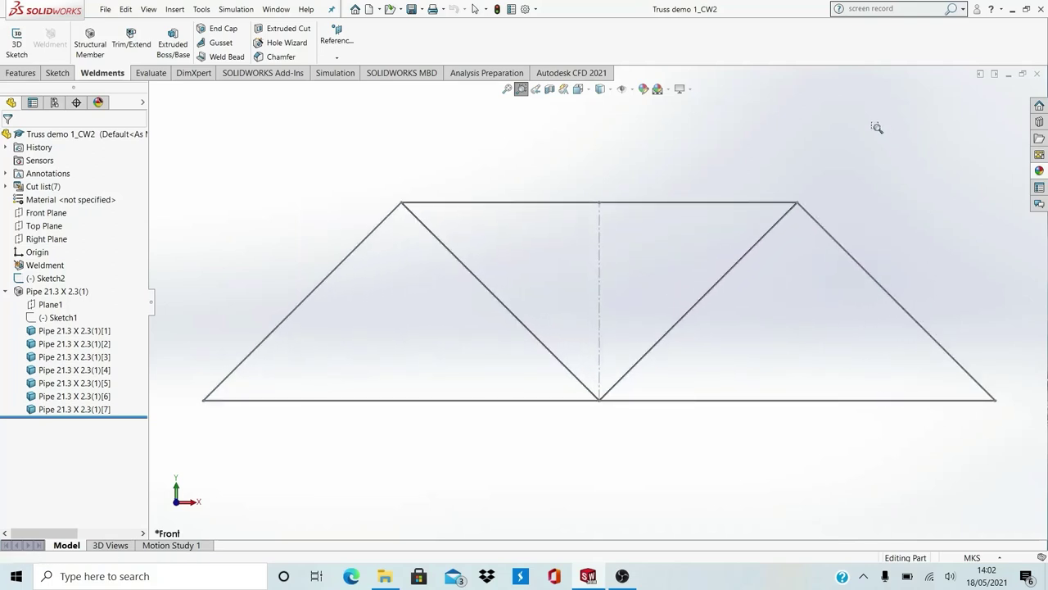
pyautogui.click(521, 88)
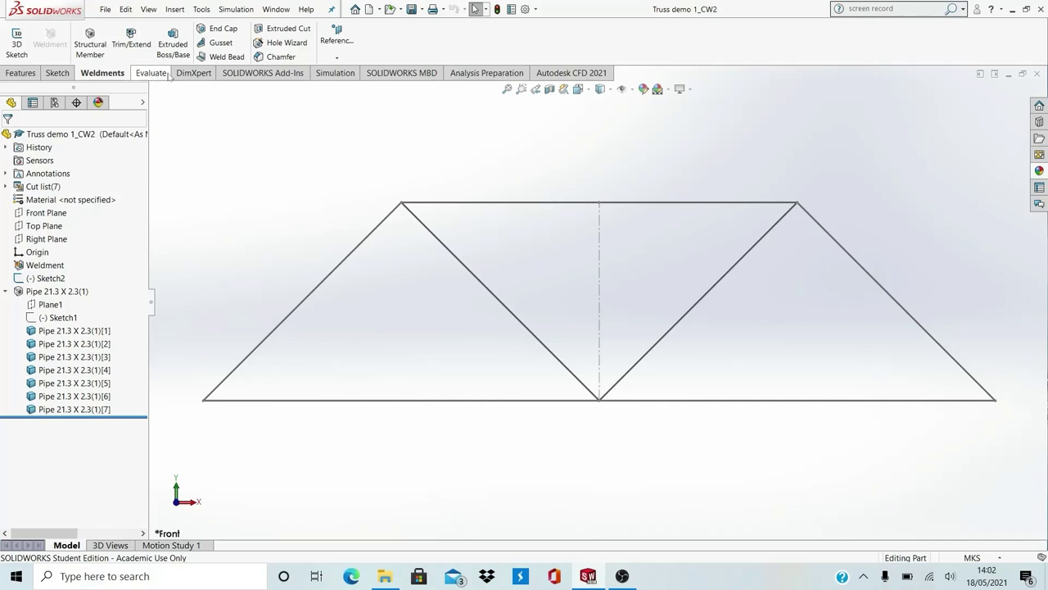
pyautogui.click(323, 74)
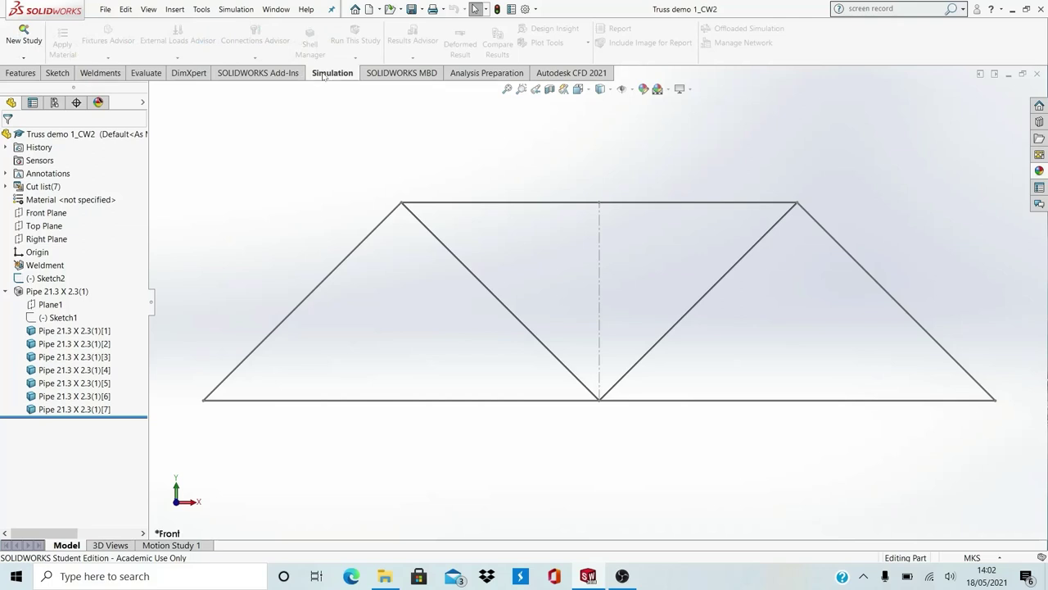
pyautogui.click(25, 58)
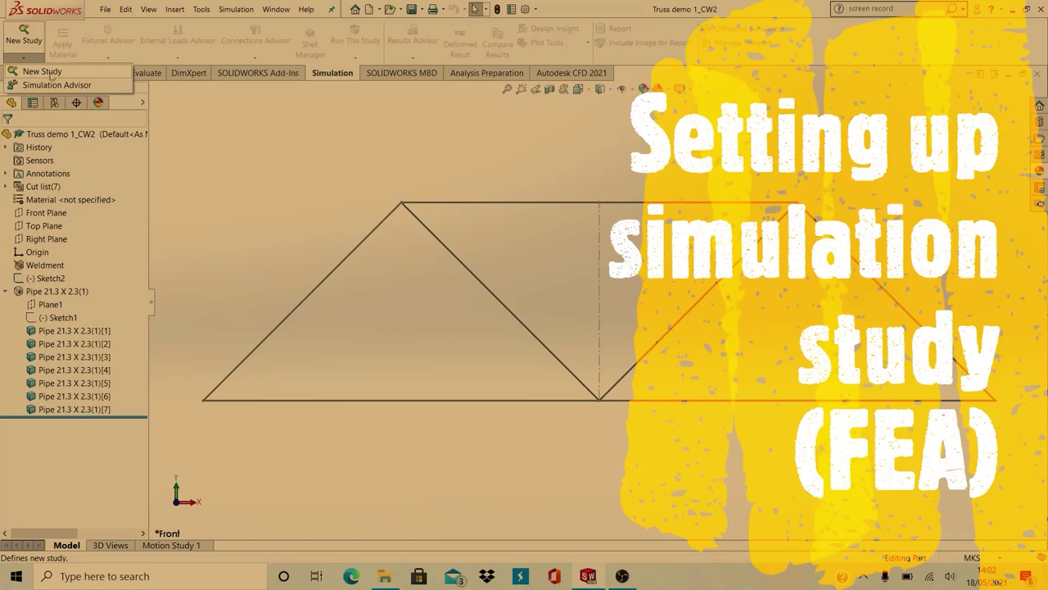
pyautogui.click(44, 72)
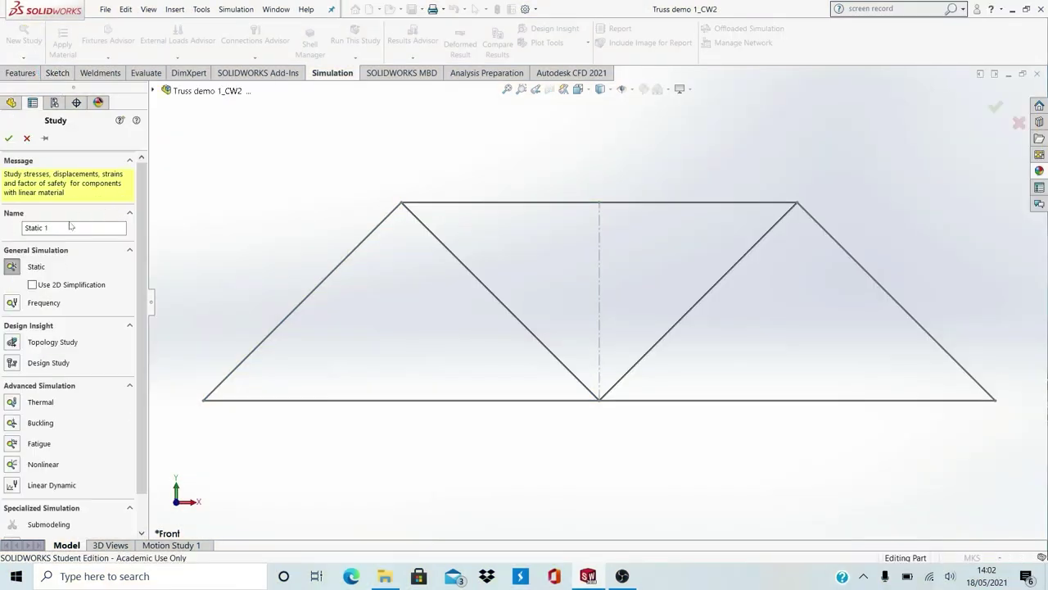
pyautogui.click(71, 227)
pyautogui.press('BackSpace')
pyautogui.press('BackSpace')
pyautogui.press('BackSpace')
pyautogui.press('BackSpace')
pyautogui.press('BackSpace')
pyautogui.press('BackSpace')
pyautogui.press('BackSpace')
pyautogui.write('Truss')
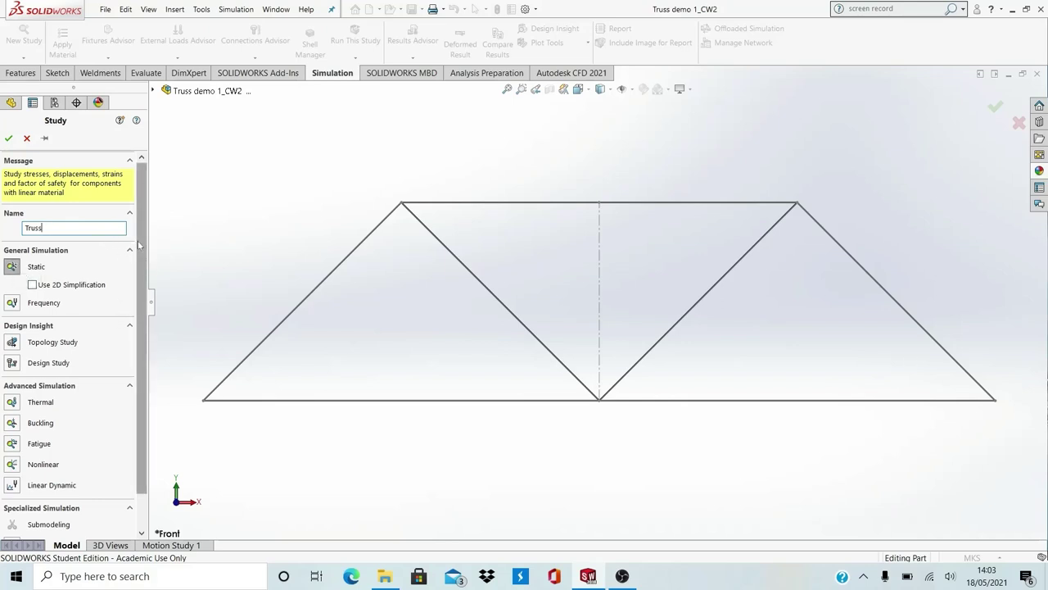
pyautogui.click(9, 138)
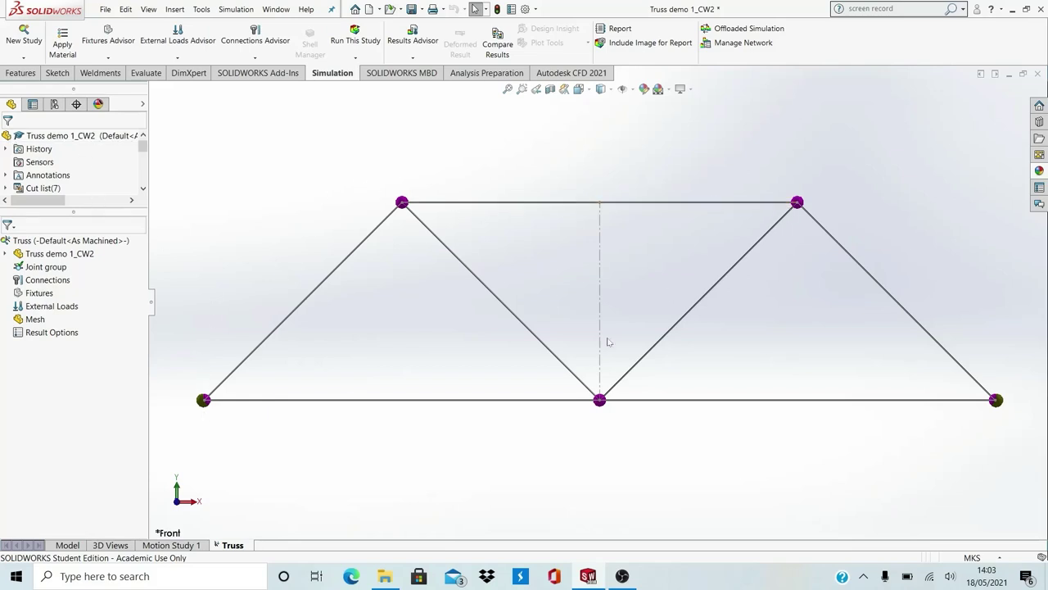
# Open the material library for the study's truss part and copy 1023 Carbon Steel Sheet (SS) from the Steel category
pyautogui.click(66, 256)
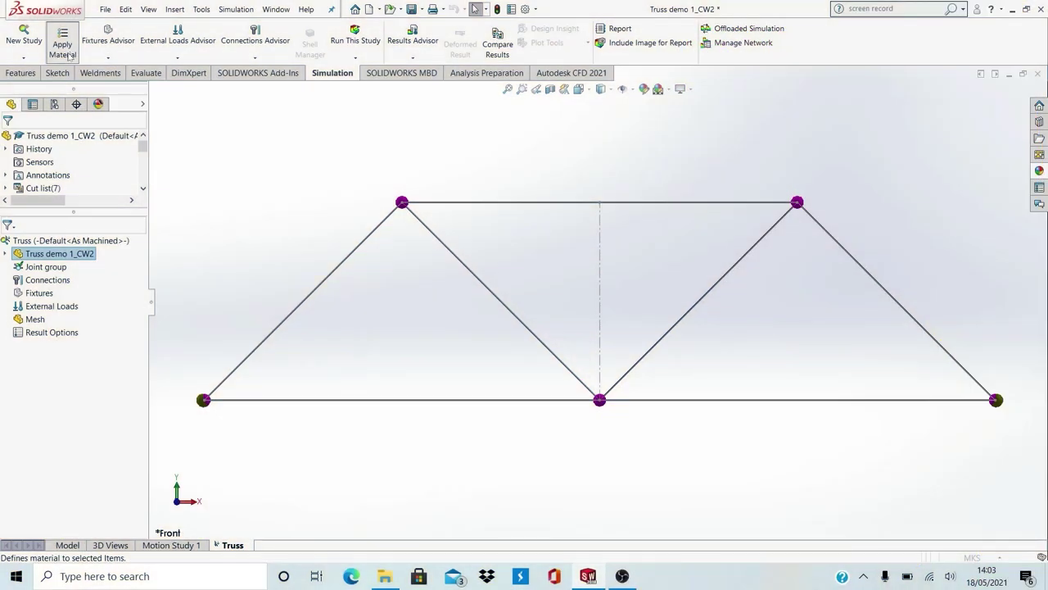
pyautogui.click(71, 56)
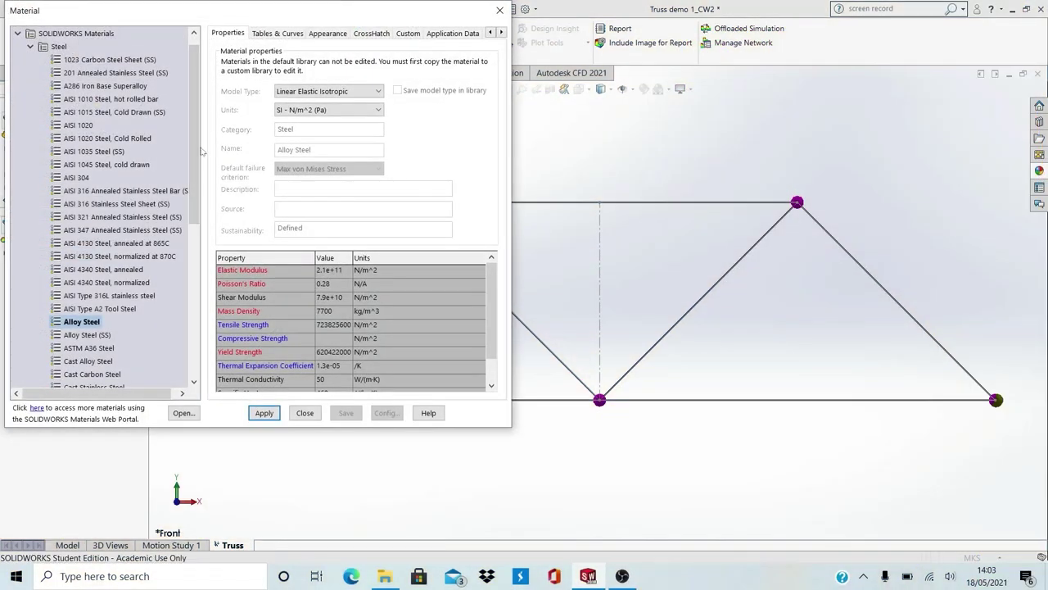
pyautogui.moveTo(196, 152); pyautogui.dragTo(205, 121)
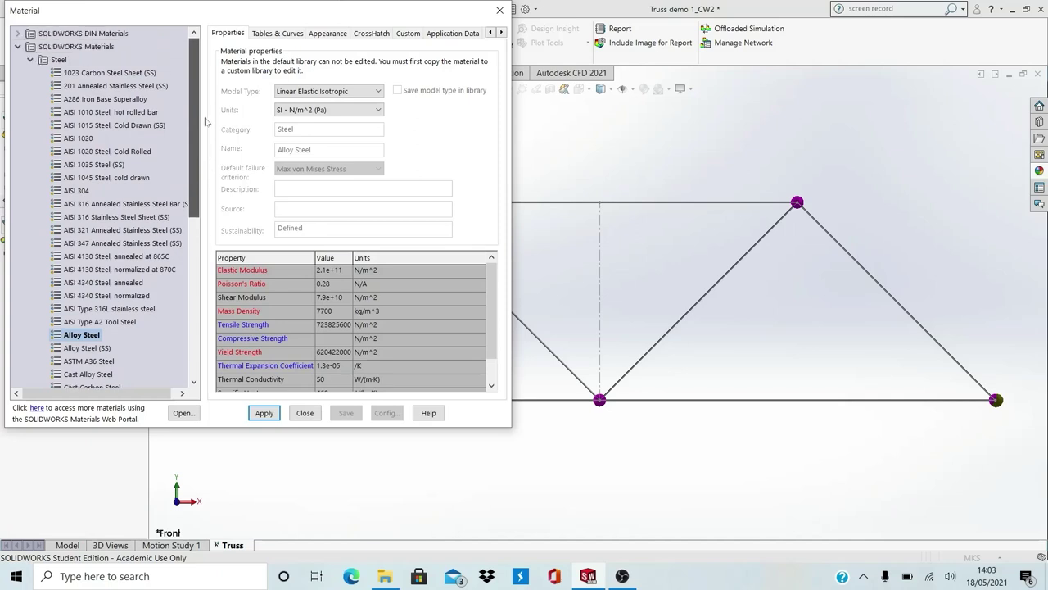
pyautogui.click(77, 74)
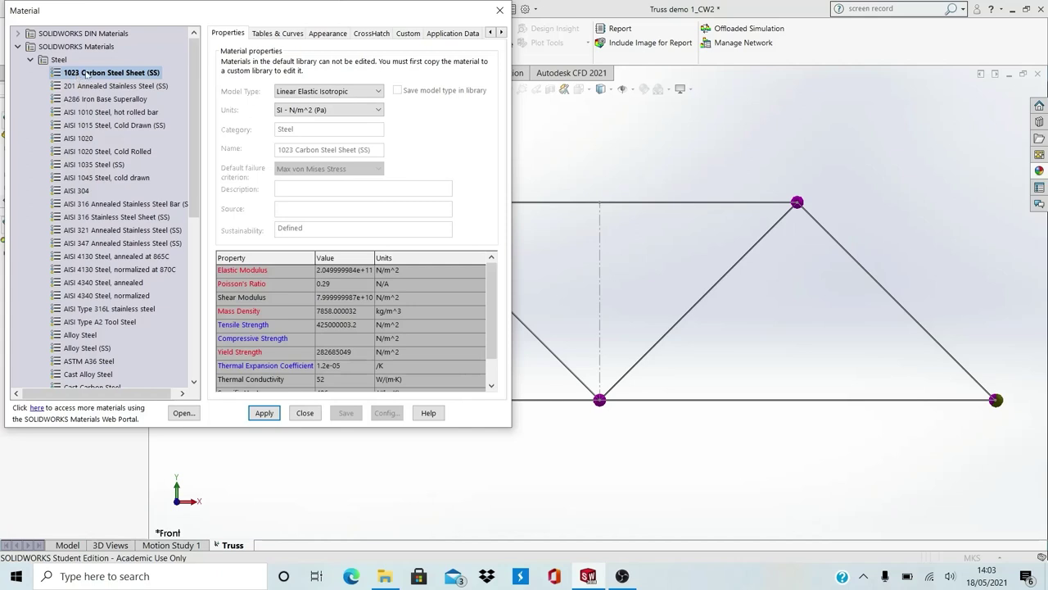
pyautogui.rightClick(89, 74)
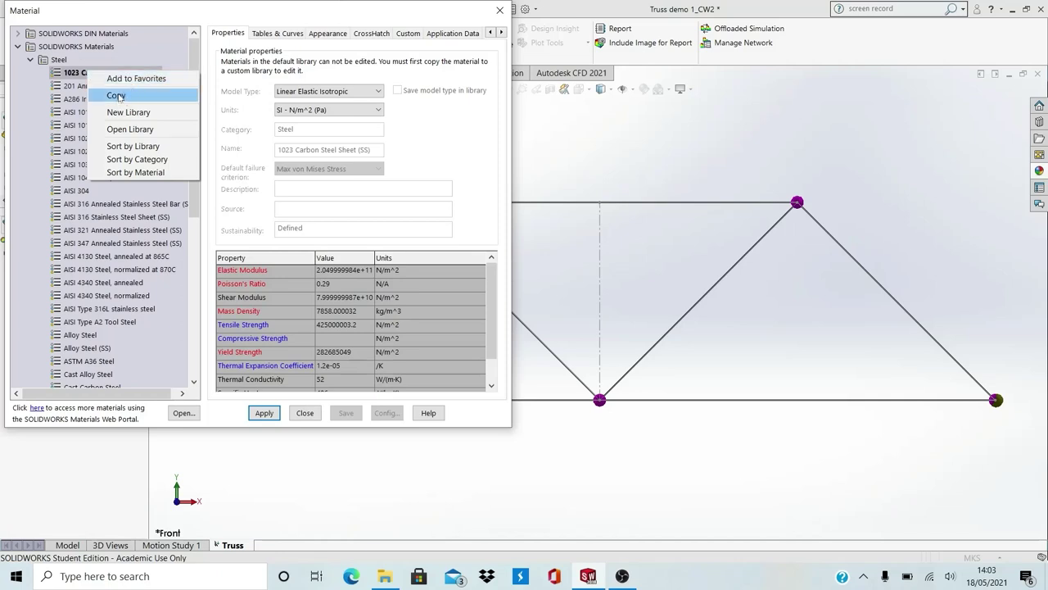
pyautogui.click(116, 96)
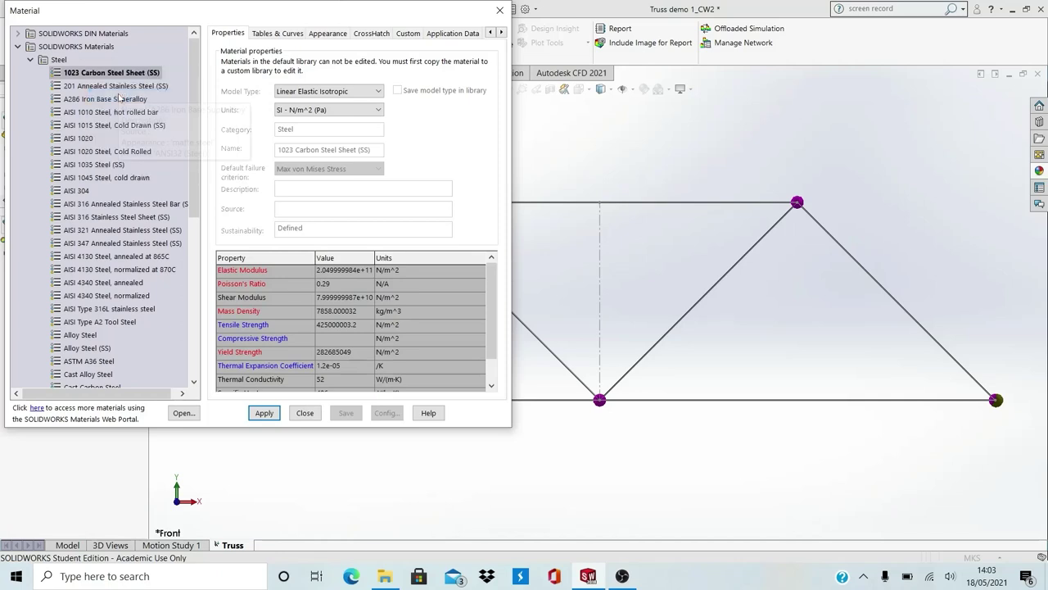
# Create a new category named "truss material" in the Custom Materials library
pyautogui.moveTo(199, 120); pyautogui.dragTo(199, 318)
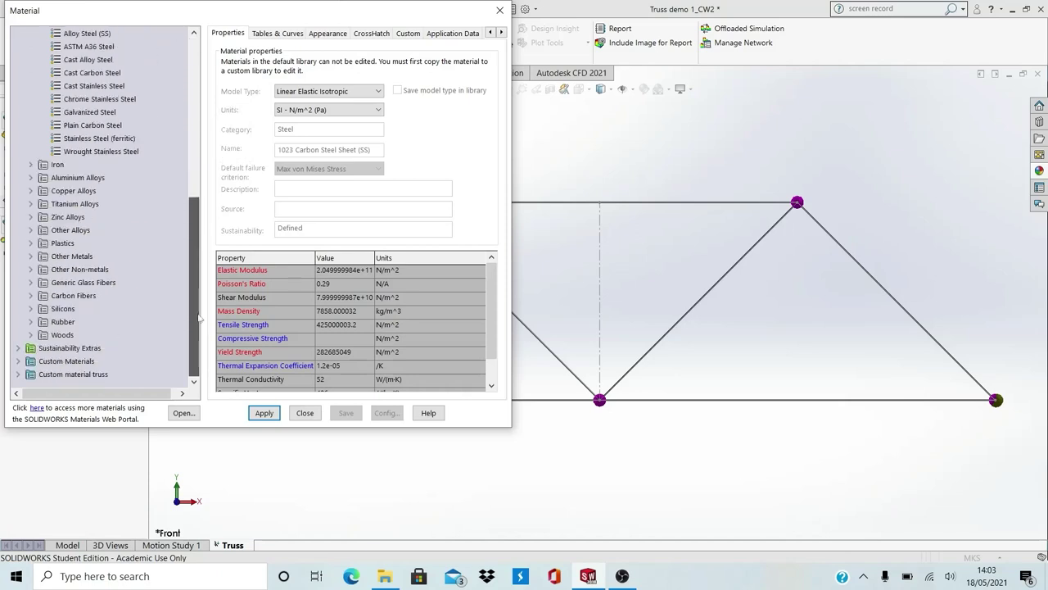
pyautogui.click(16, 362)
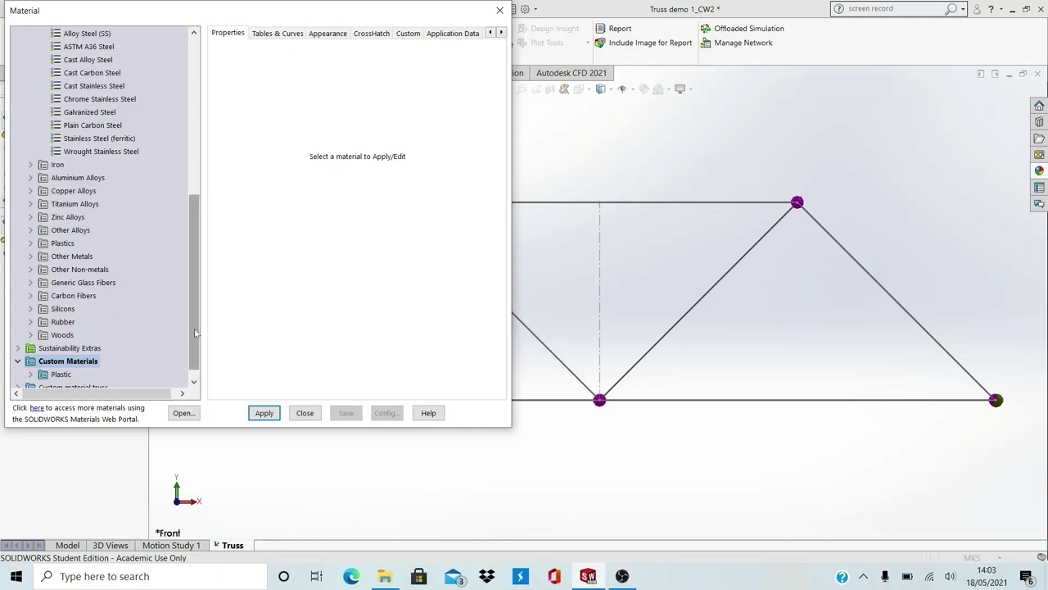
pyautogui.moveTo(196, 334); pyautogui.dragTo(193, 361)
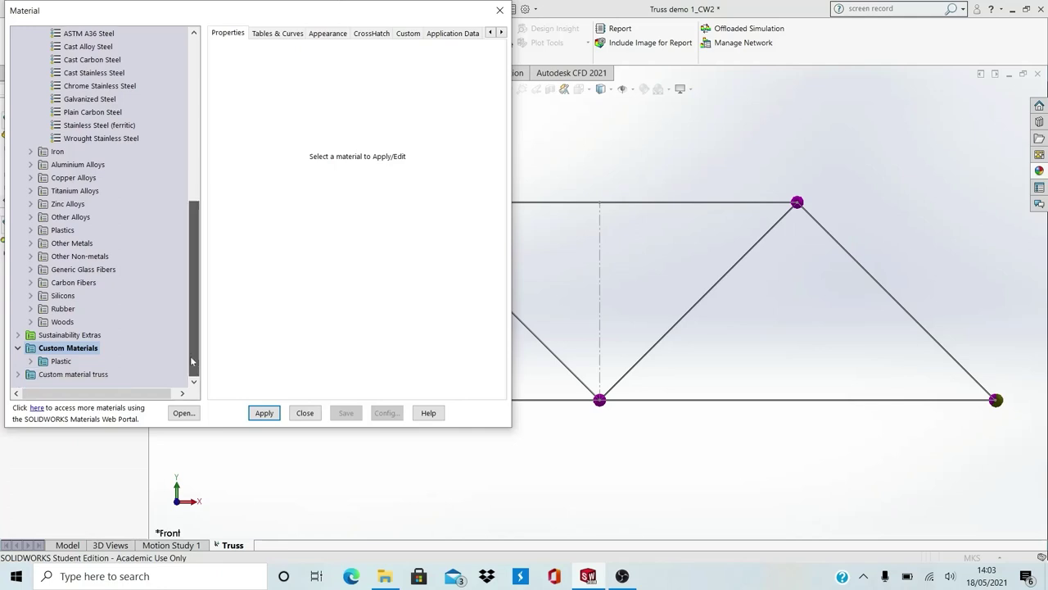
pyautogui.rightClick(82, 353)
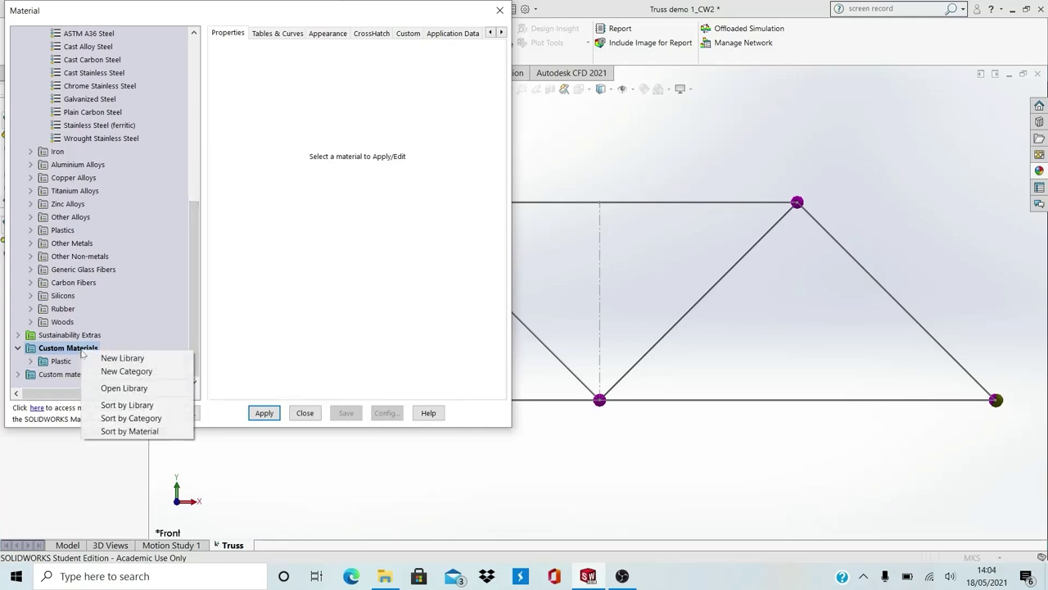
pyautogui.click(123, 371)
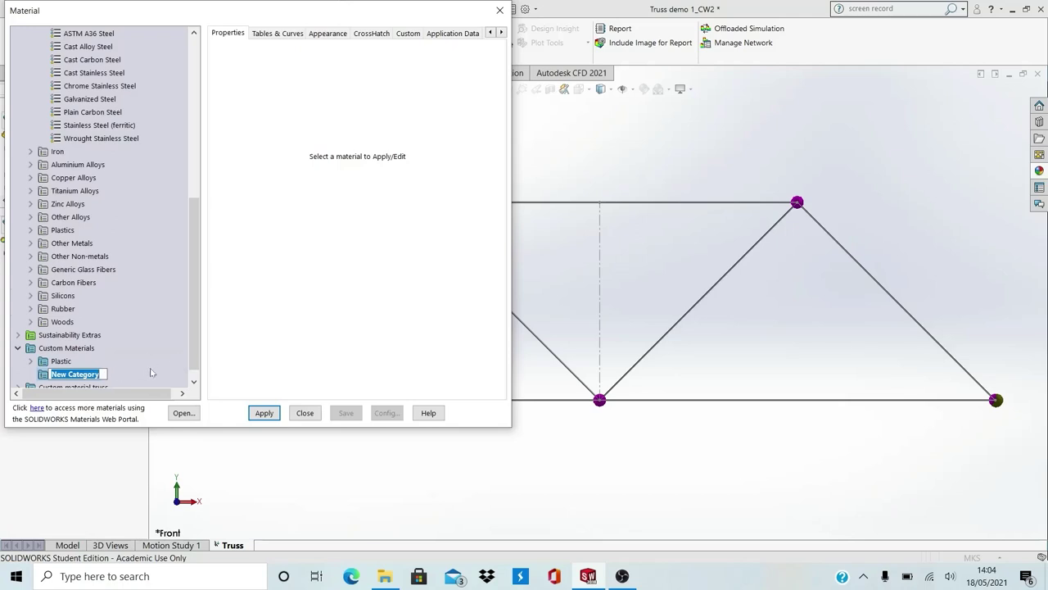
pyautogui.write('t')
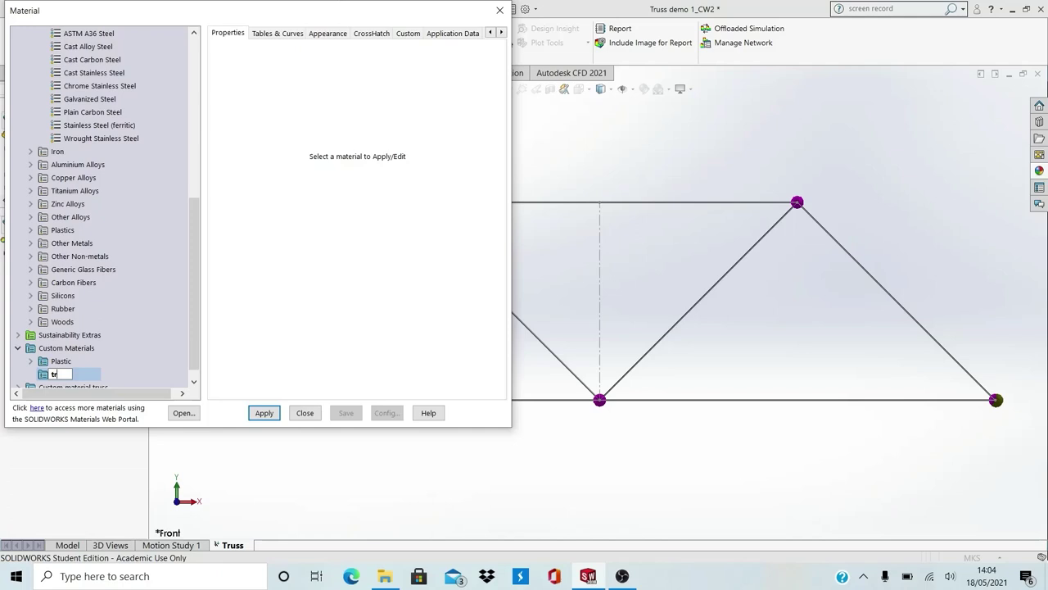
pyautogui.write('russ material')
pyautogui.press('Return')
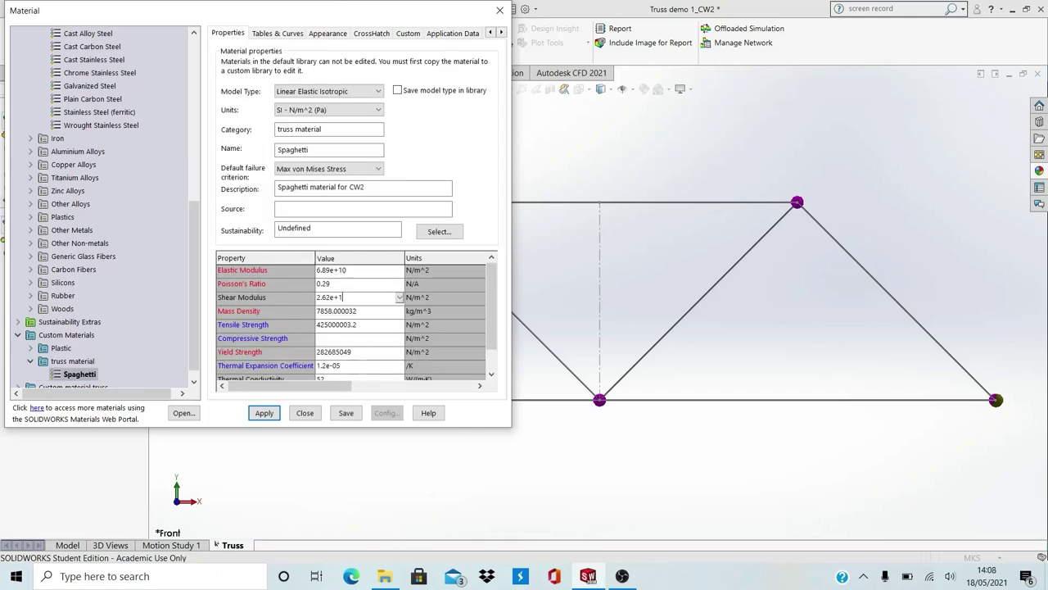
# Set the Spaghetti material's shear modulus to 2.62e+10 N/m^2 and its mass density to 769 kg/m^3
pyautogui.write('0')
pyautogui.click(357, 310)
pyautogui.press('BackSpace')
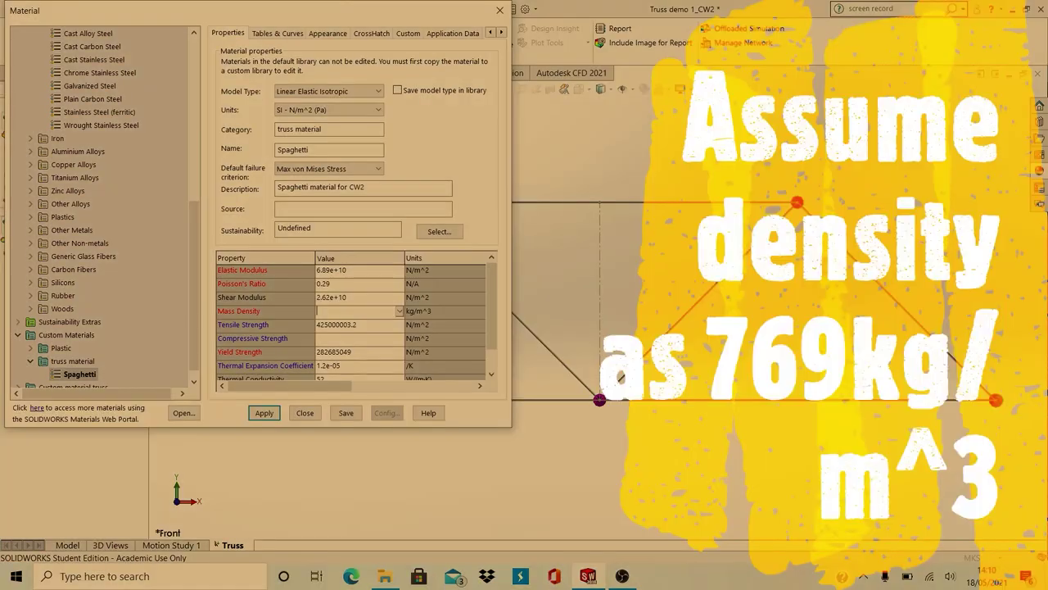
pyautogui.write('7')
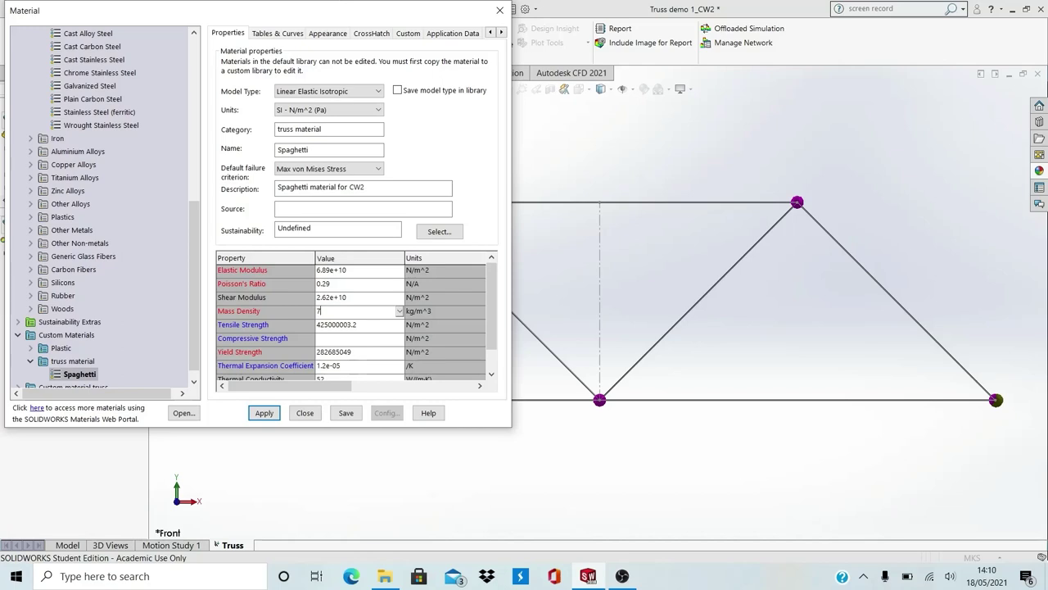
pyautogui.write('69')
pyautogui.click(393, 467)
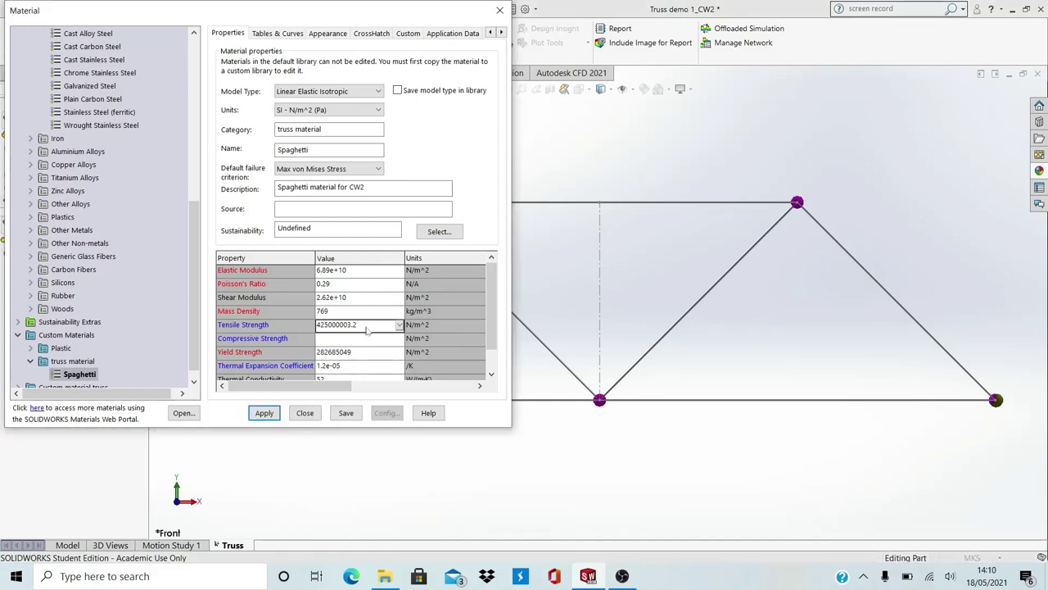
# Set the Spaghetti material's tensile strength to 14.4e+6 N/m^2
pyautogui.click(363, 327)
pyautogui.press('BackSpace')
pyautogui.press('BackSpace')
pyautogui.press('BackSpace')
pyautogui.press('BackSpace')
pyautogui.press('BackSpace')
pyautogui.press('BackSpace')
pyautogui.press('BackSpace')
pyautogui.press('BackSpace')
pyautogui.press('BackSpace')
pyautogui.press('BackSpace')
pyautogui.press('BackSpace')
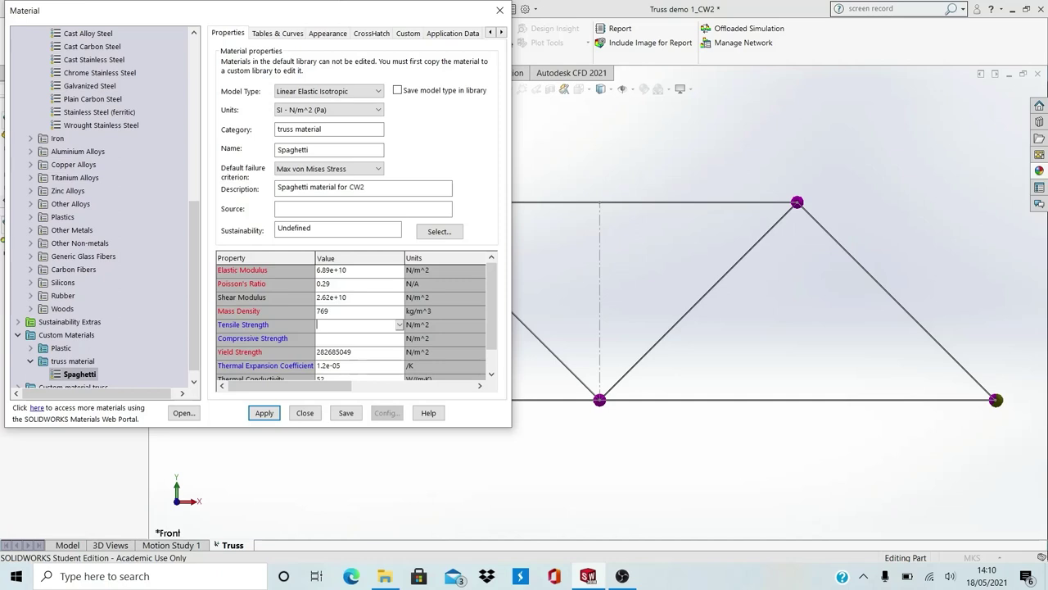
pyautogui.write('14.4e+6')
pyautogui.press('Return')
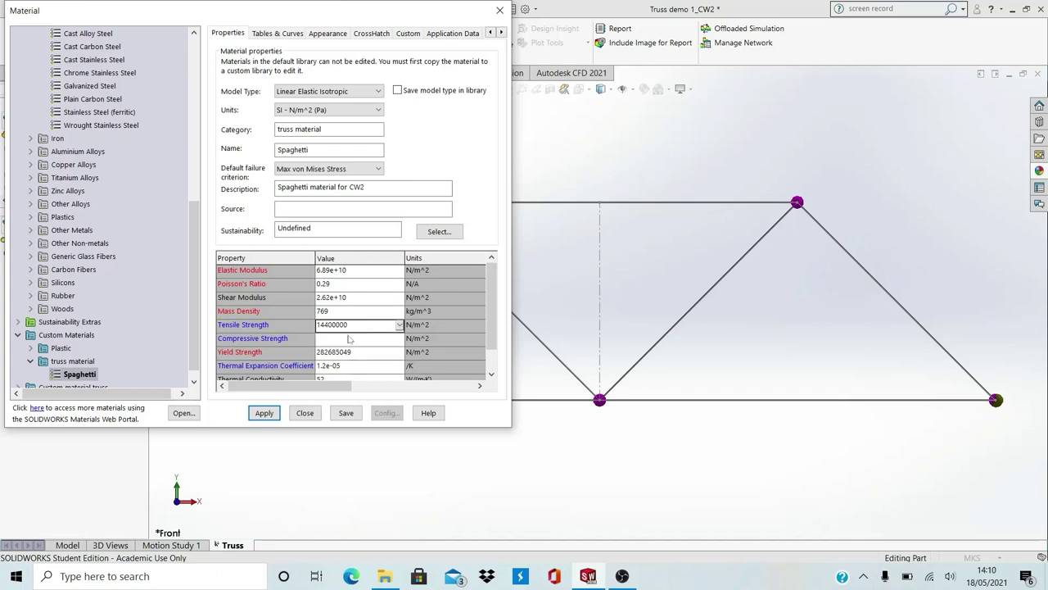
# Set the Spaghetti material's compressive strength to 6.25e+6 N/m^2
pyautogui.click(342, 338)
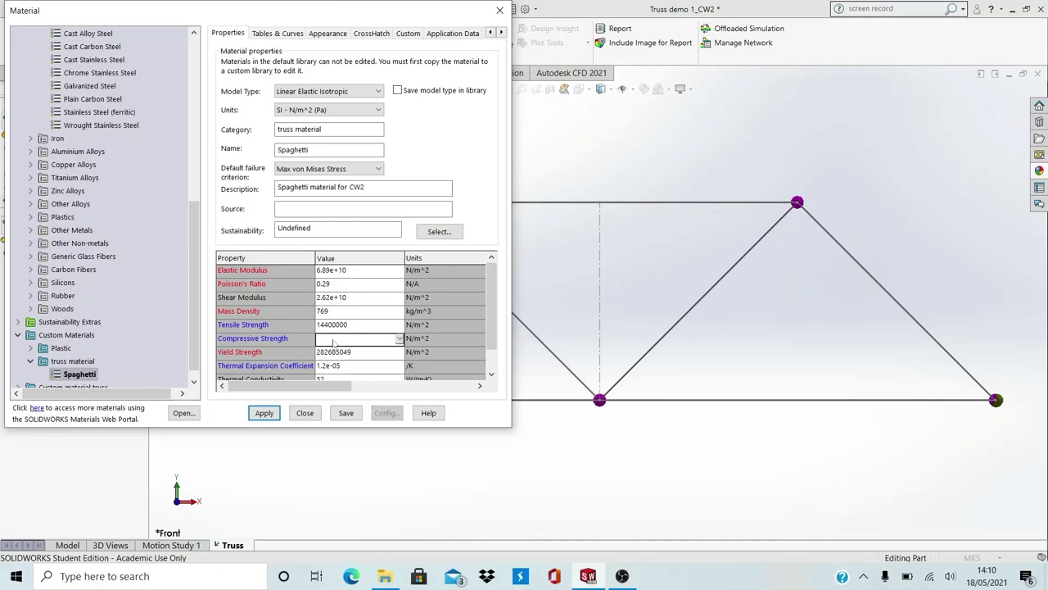
pyautogui.write('6.25e+6')
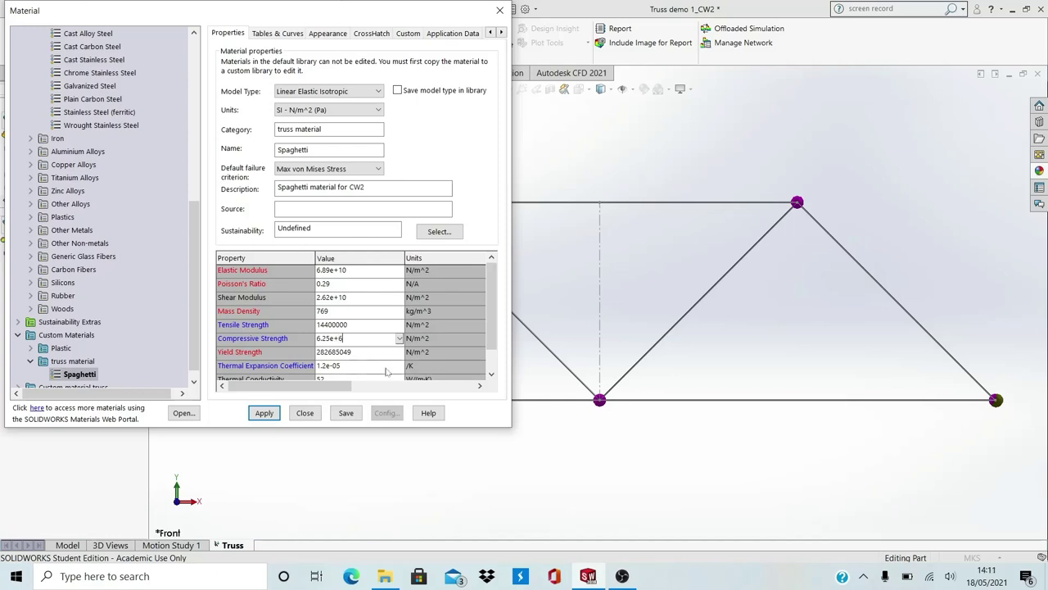
pyautogui.press('Return')
# Clear the Spaghetti material's yield strength value
pyautogui.scroll(-1, 492, 314)
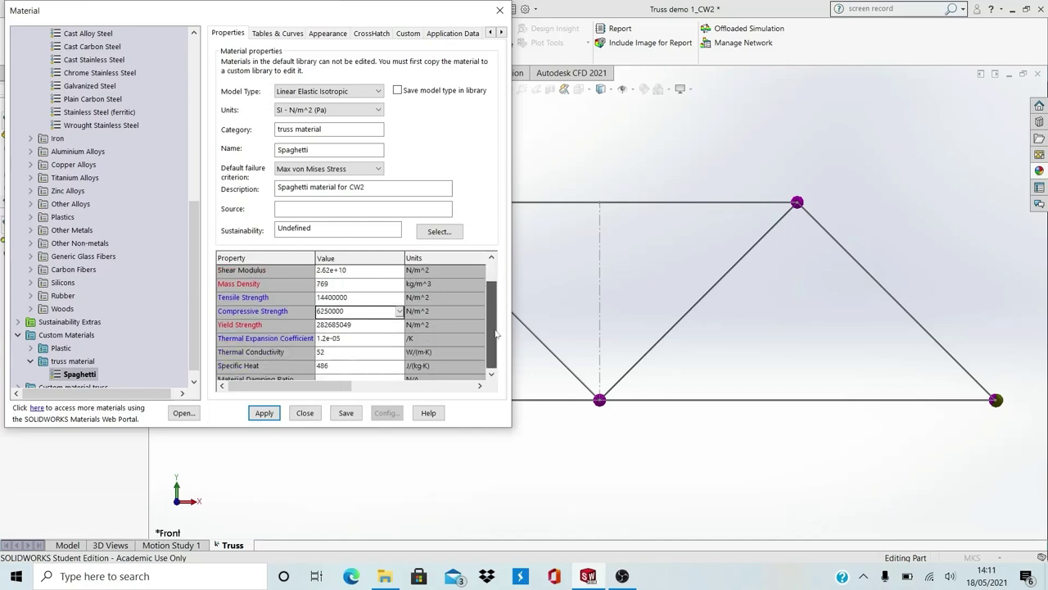
pyautogui.click(388, 328)
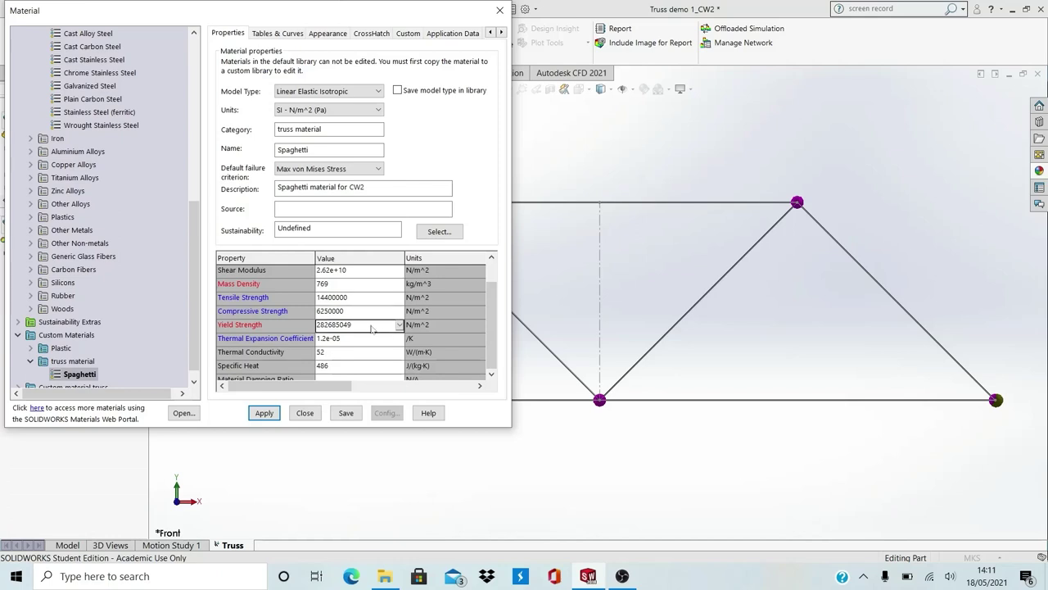
pyautogui.press('End')
pyautogui.press('BackSpace')
pyautogui.press('BackSpace')
pyautogui.press('BackSpace')
pyautogui.press('BackSpace')
pyautogui.press('BackSpace')
pyautogui.press('BackSpace')
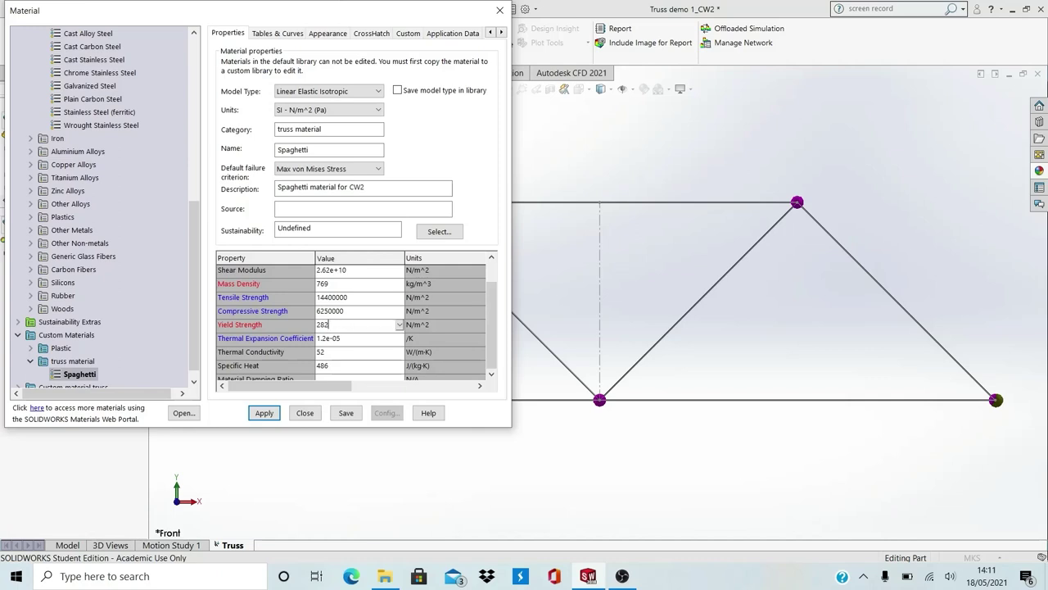
pyautogui.press('BackSpace')
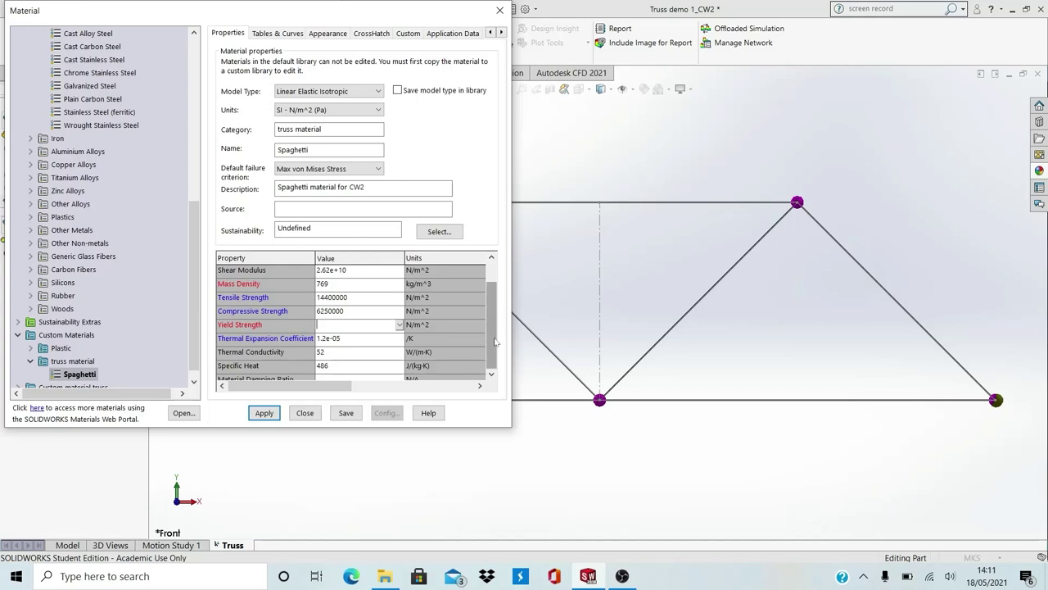
# Clear the Spaghetti material's thermal expansion coefficient
pyautogui.click(349, 345)
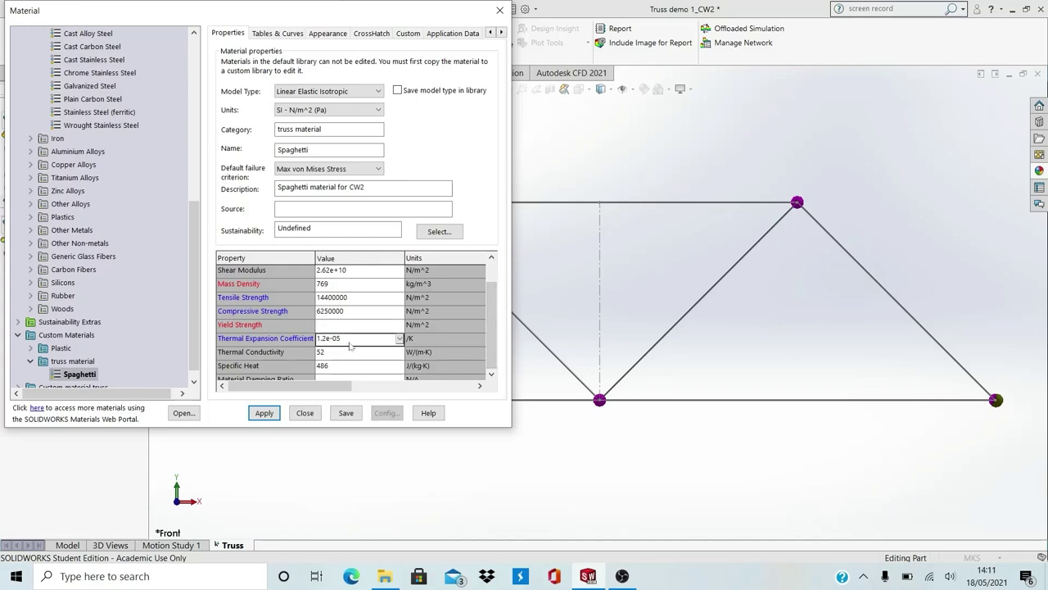
pyautogui.click(345, 345)
pyautogui.press('BackSpace')
pyautogui.press('BackSpace')
pyautogui.press('BackSpace')
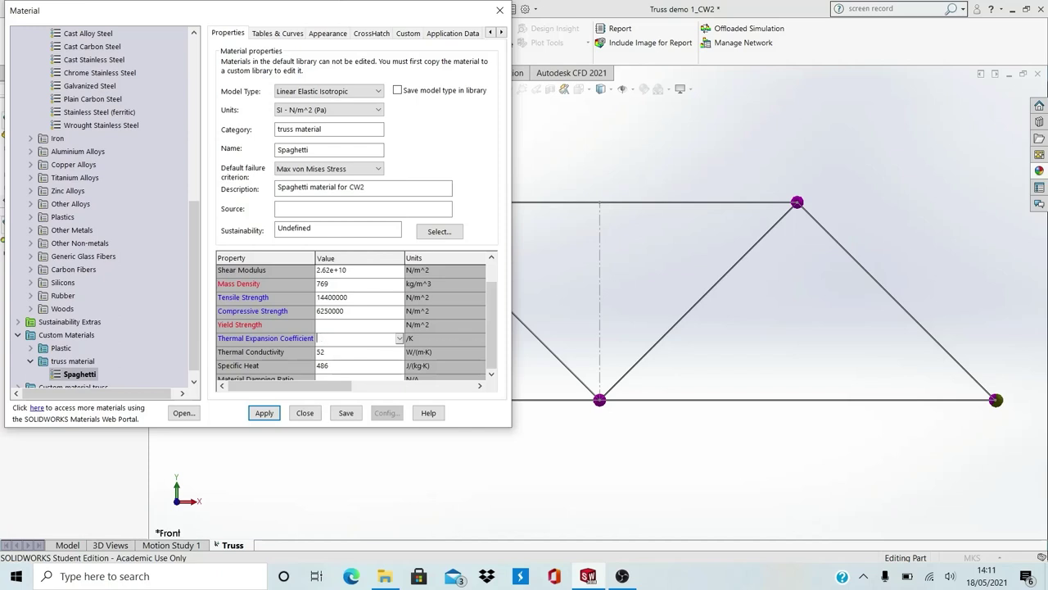
# Clear the Spaghetti material's thermal conductivity and specific heat values
pyautogui.click(491, 374)
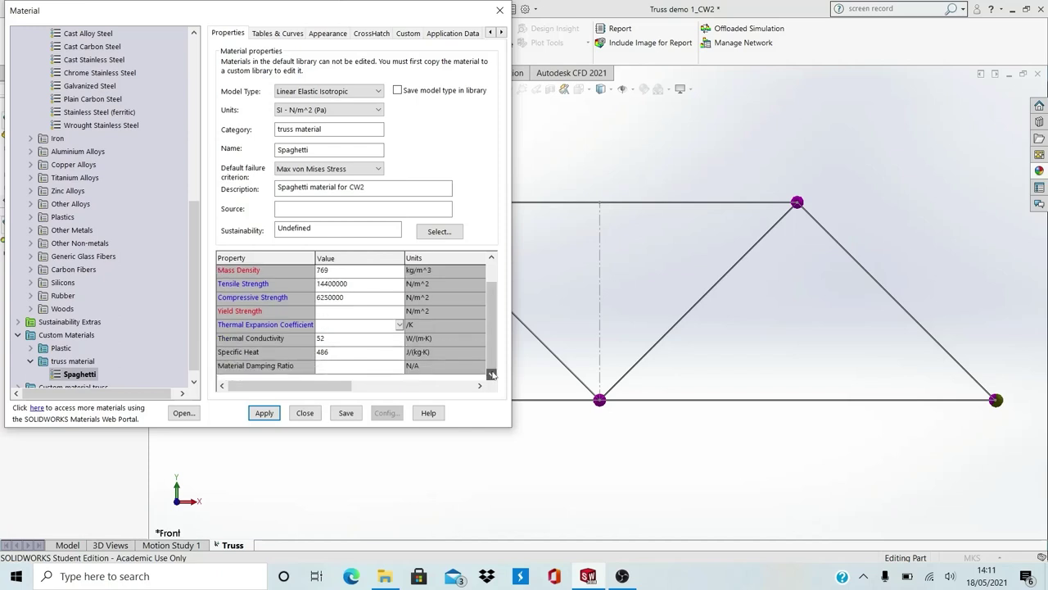
pyautogui.click(338, 341)
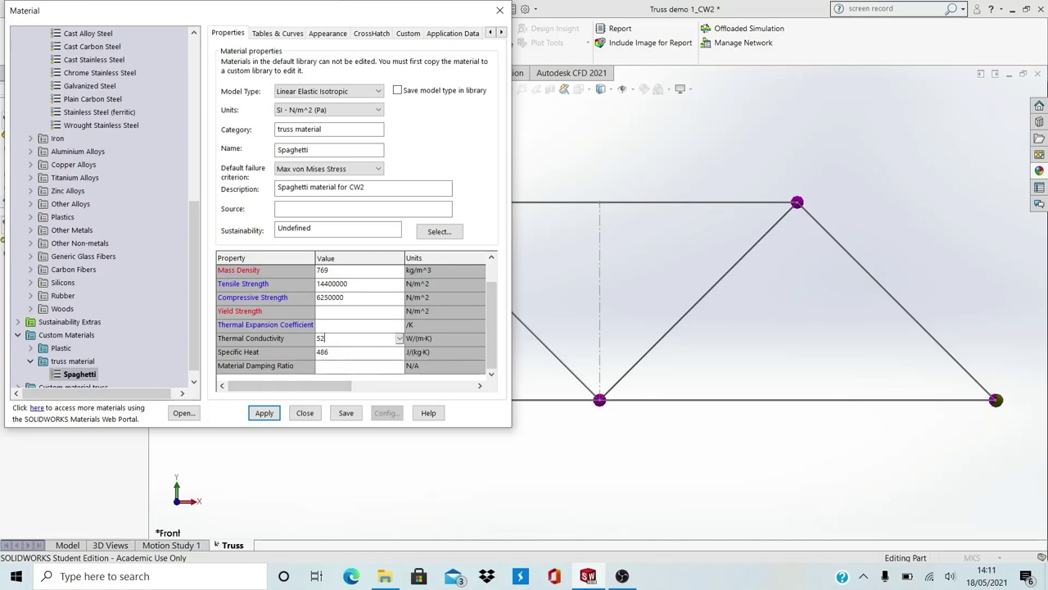
pyautogui.click(335, 354)
pyautogui.press('BackSpace')
pyautogui.press('BackSpace')
pyautogui.press('BackSpace')
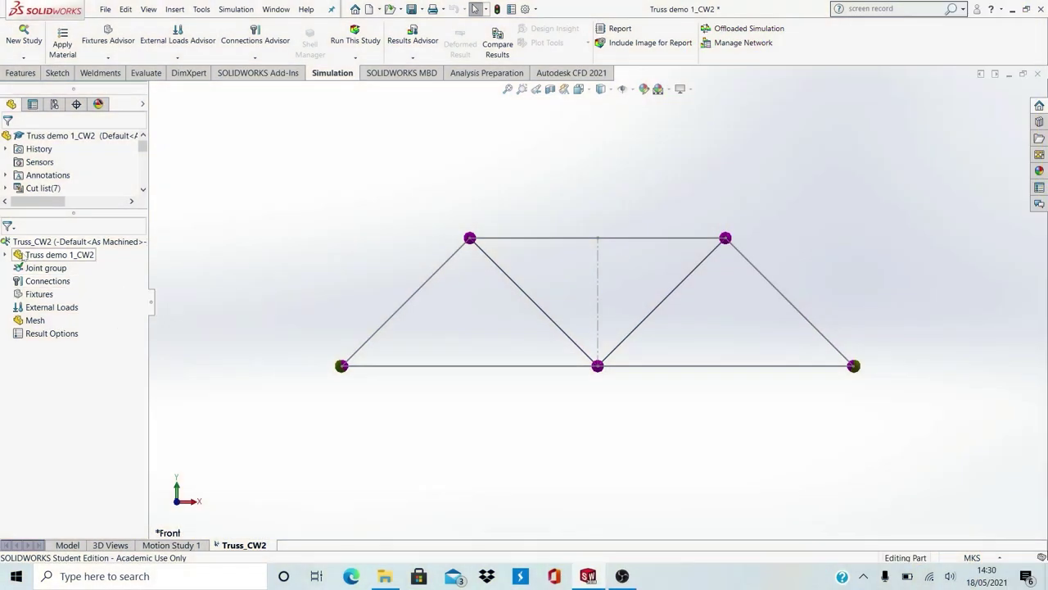
# Expand the study part's cut list down to the bodies of the PIPE 0.02 X 2.3<1> group
pyautogui.click(6, 255)
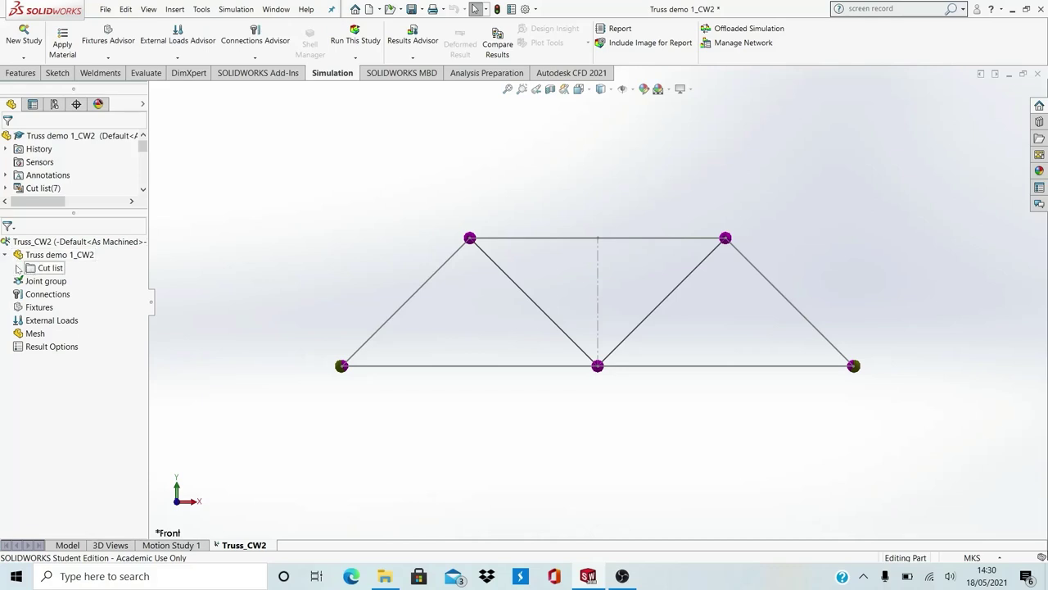
pyautogui.rightClick(17, 269)
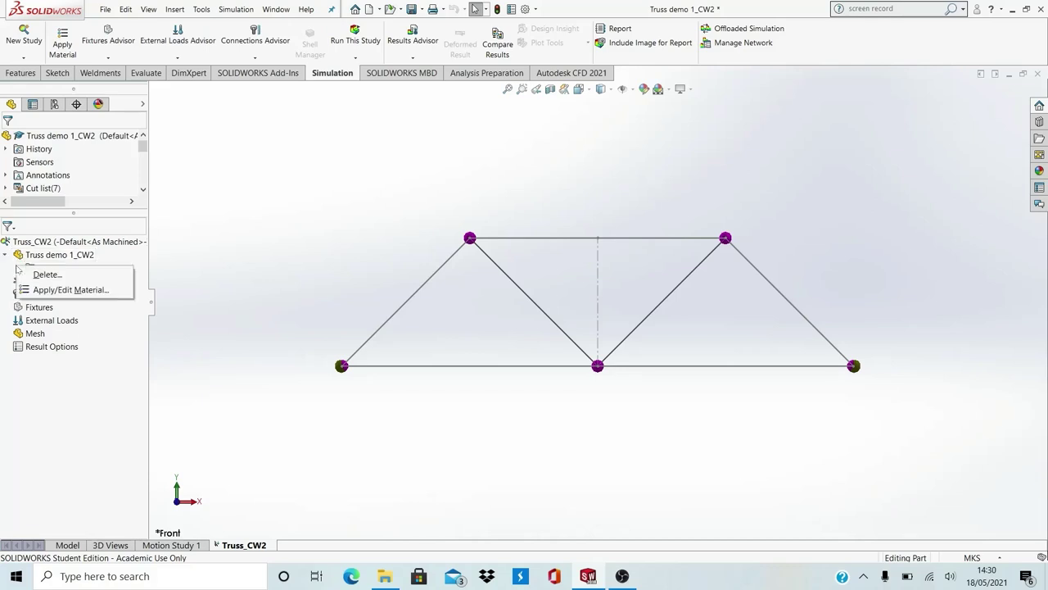
pyautogui.click(111, 390)
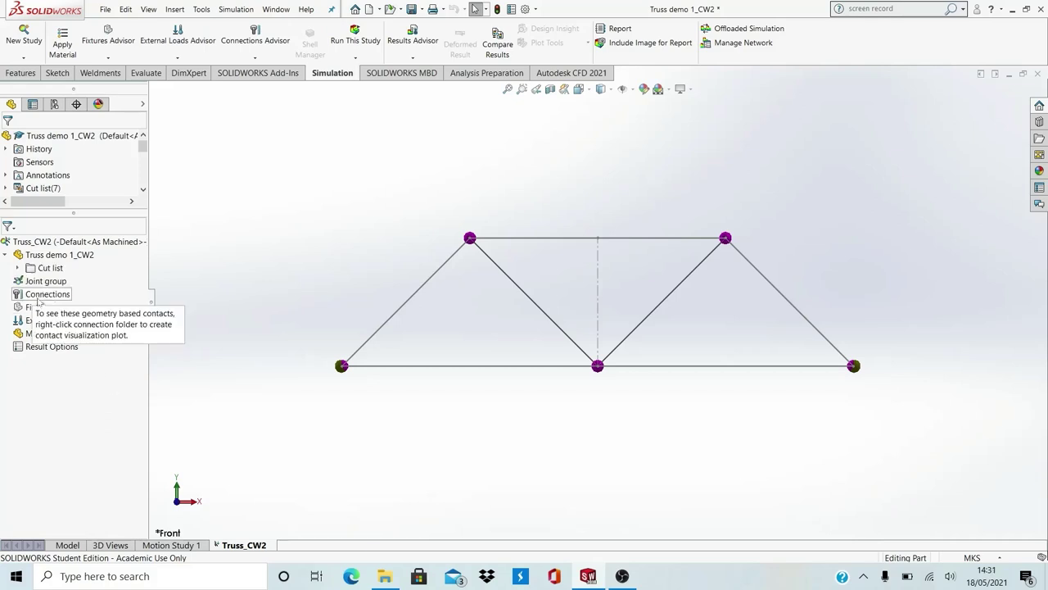
pyautogui.click(17, 268)
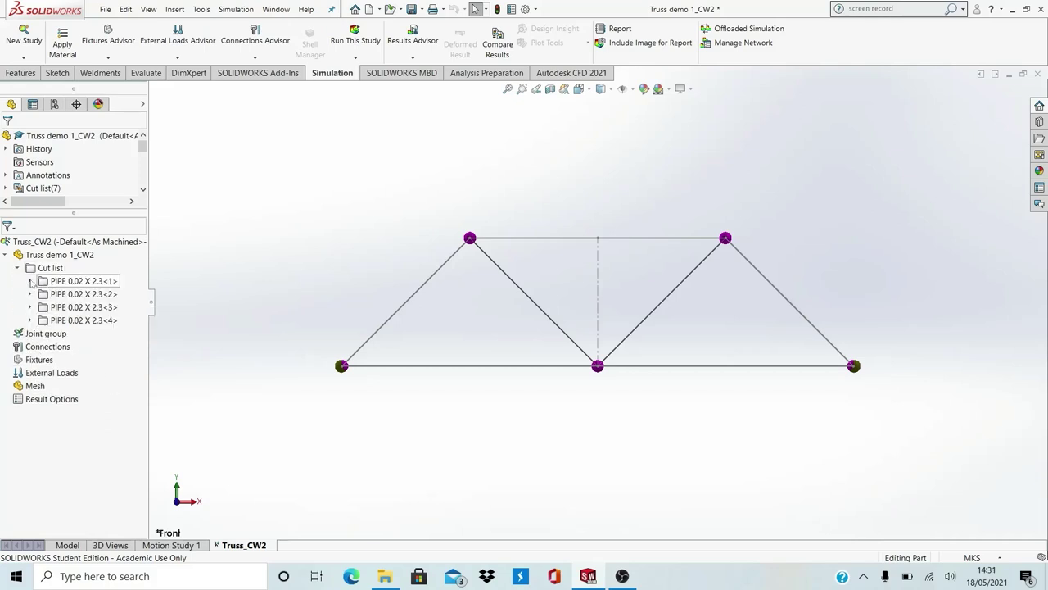
pyautogui.click(30, 281)
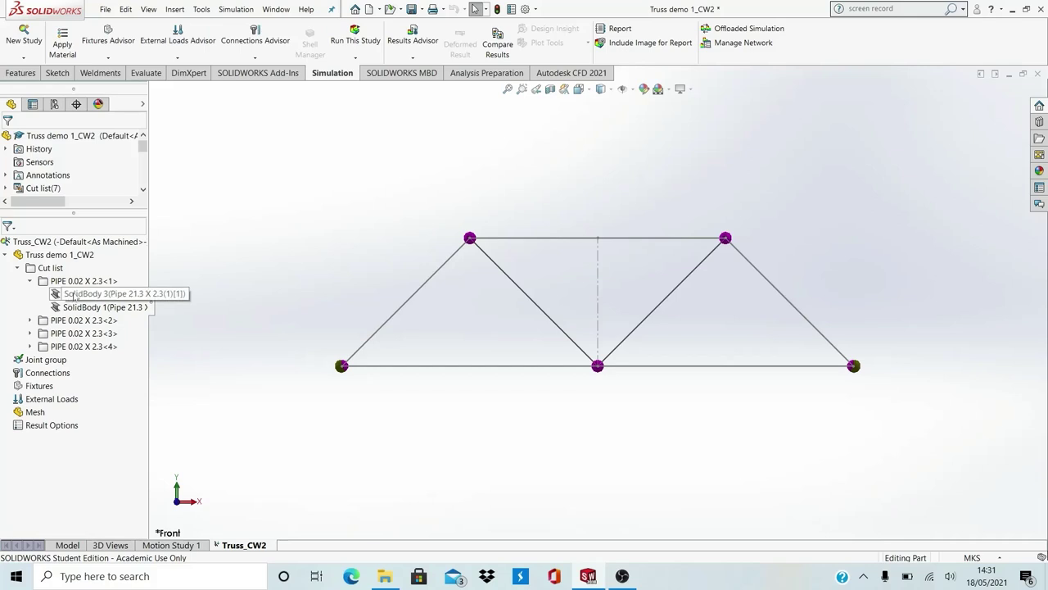
# Look up the Custom material truss library in the material settings of PIPE 0.02 X 2.3<1>, leaving without applying a material
pyautogui.rightClick(82, 283)
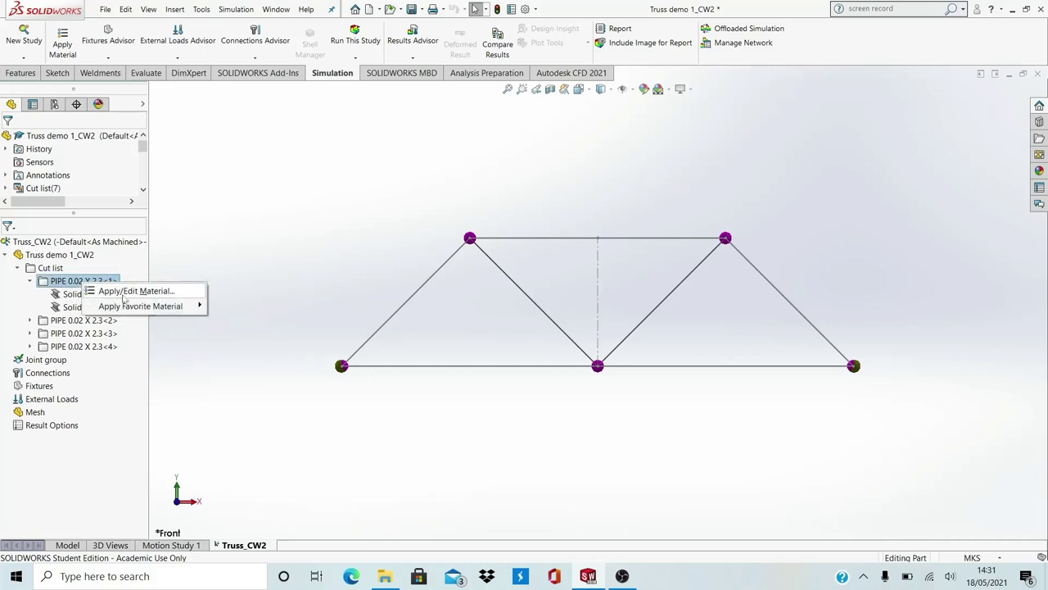
pyautogui.moveTo(116, 308)
pyautogui.click(135, 294)
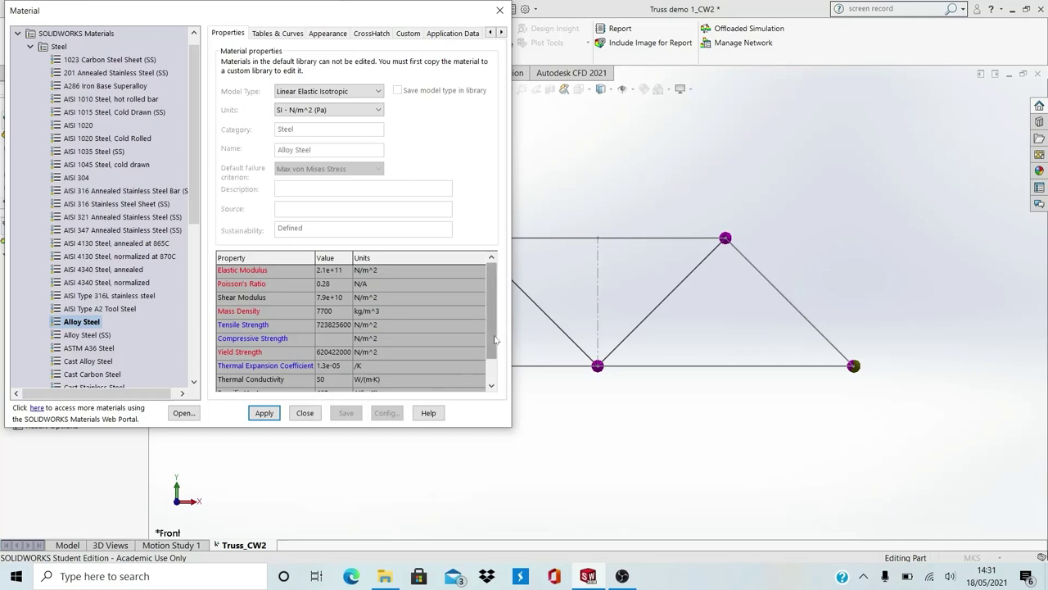
pyautogui.moveTo(188, 208); pyautogui.dragTo(189, 360)
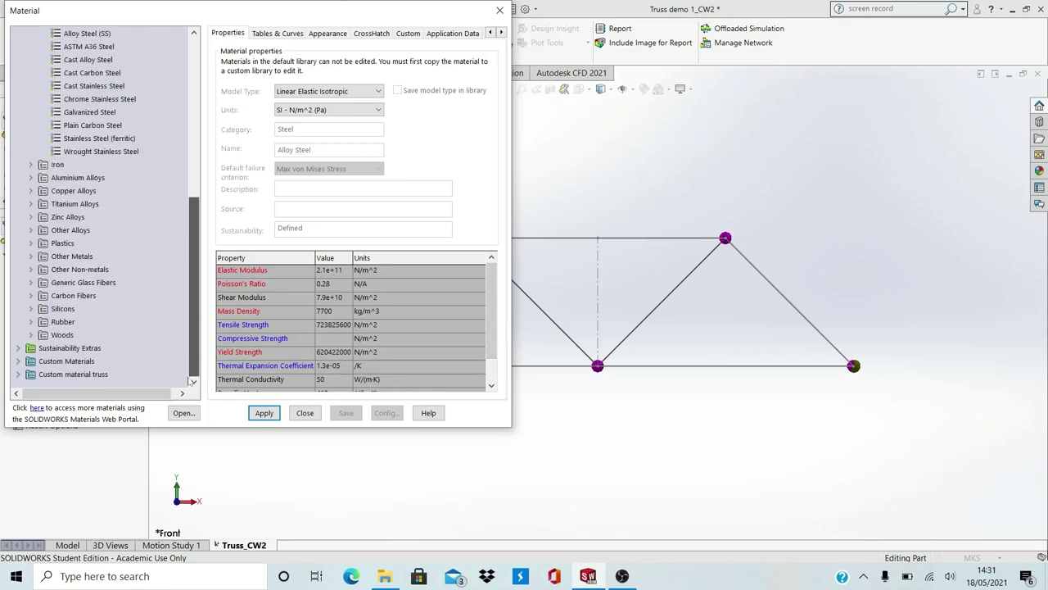
pyautogui.click(18, 373)
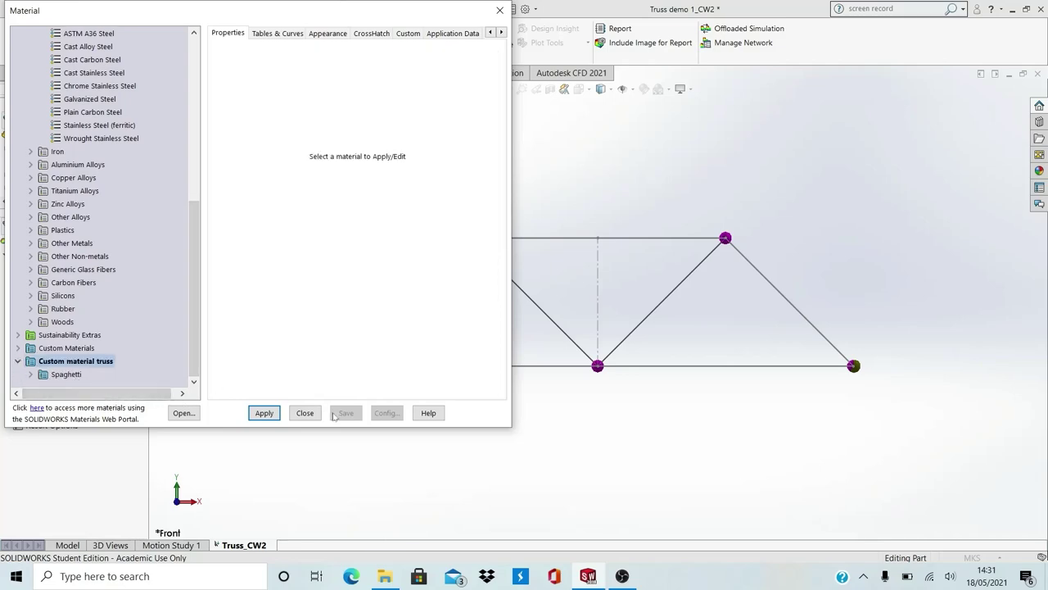
pyautogui.click(308, 414)
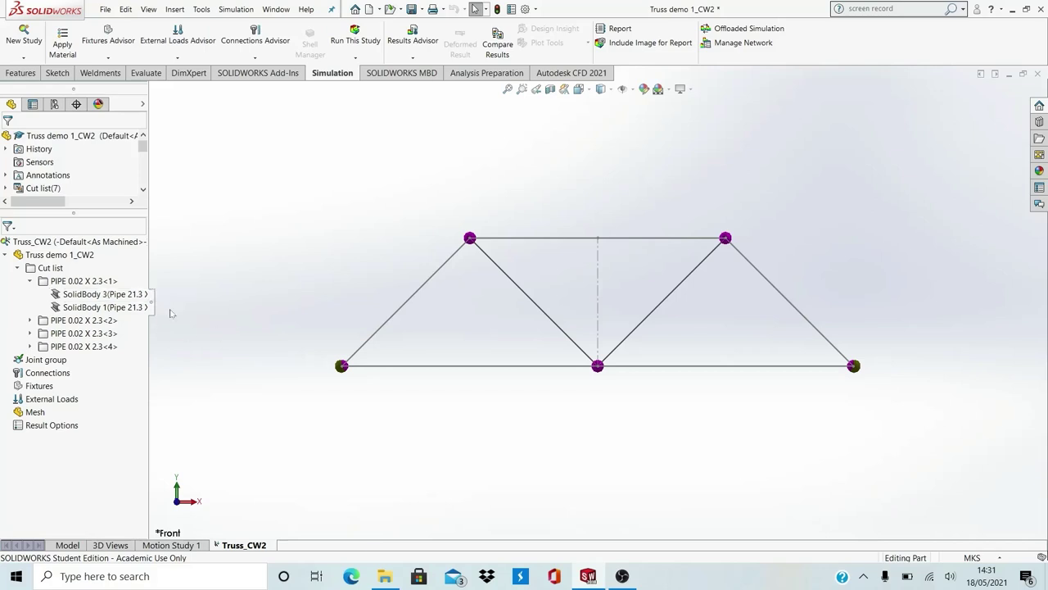
# Redefine the two outer diagonal members, SolidBody 3 and SolidBody 1, as Truss type
pyautogui.click(102, 294)
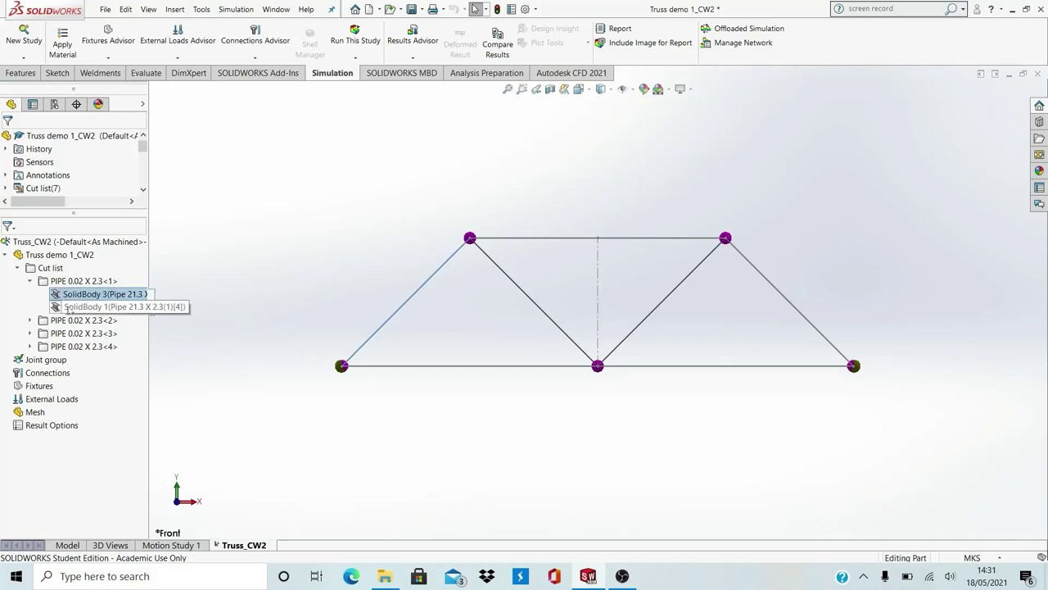
pyautogui.keyDown('ctrl'); pyautogui.click(59, 308); pyautogui.keyUp('ctrl')
pyautogui.rightClick(61, 309)
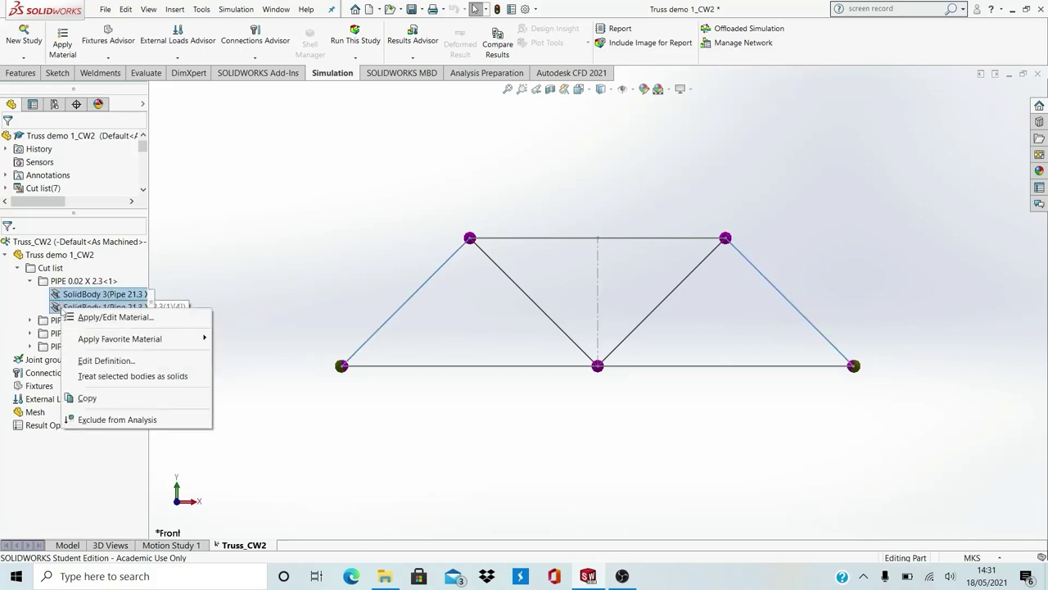
pyautogui.moveTo(121, 344)
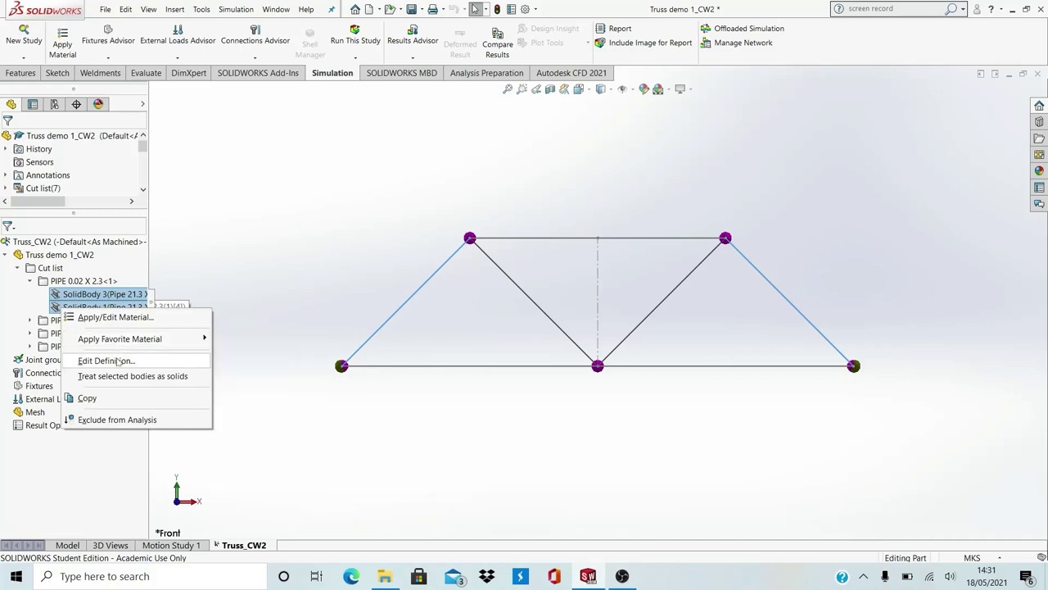
pyautogui.click(117, 361)
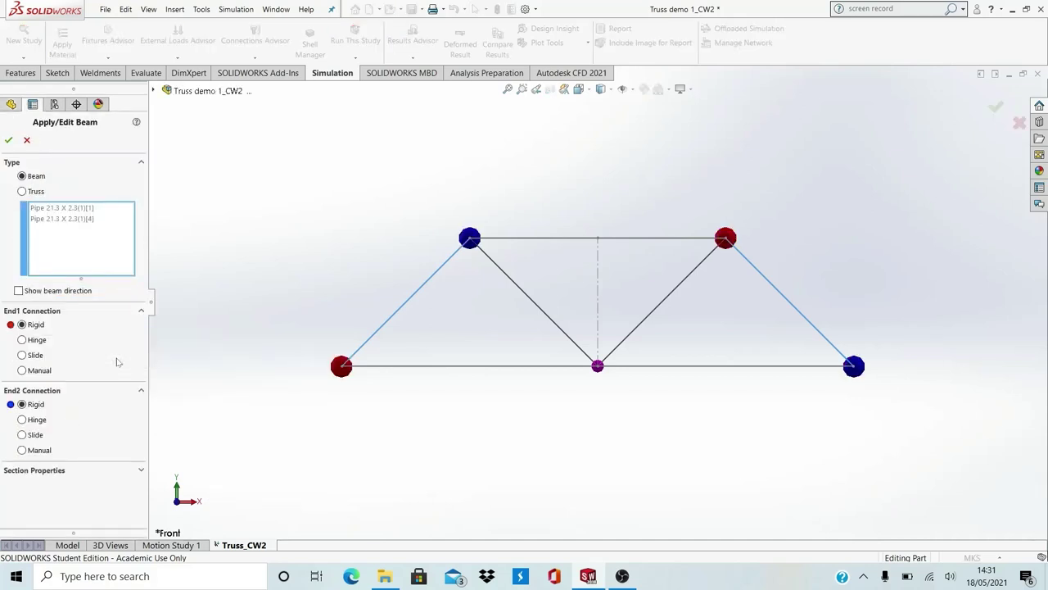
pyautogui.click(22, 191)
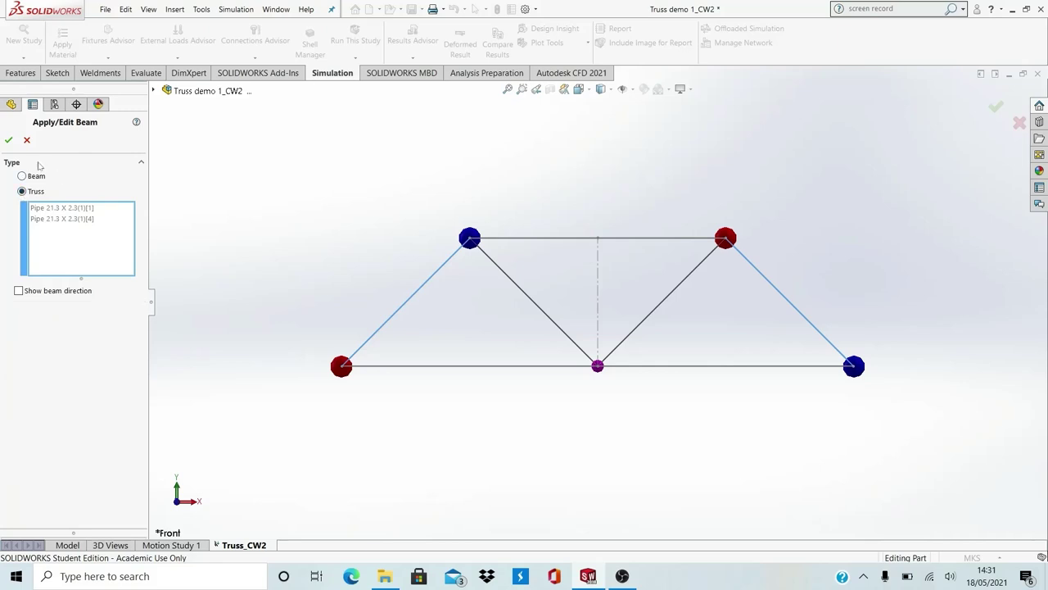
pyautogui.click(9, 140)
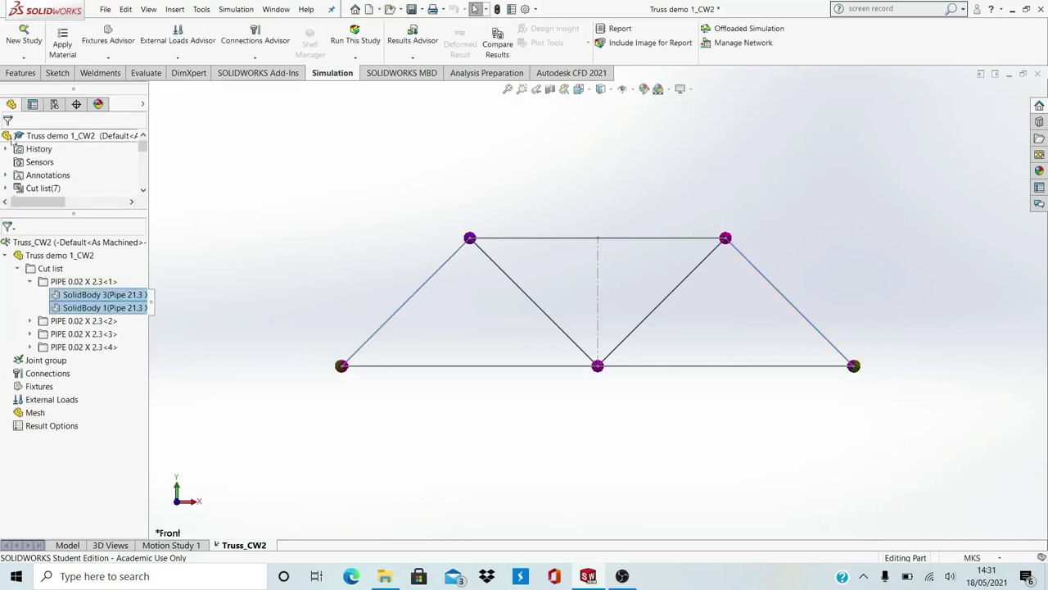
# Redefine the two bottom horizontal members in PIPE 0.02 X 2.3<2>, SolidBody 5 and SolidBody 4, as Truss type
pyautogui.click(31, 281)
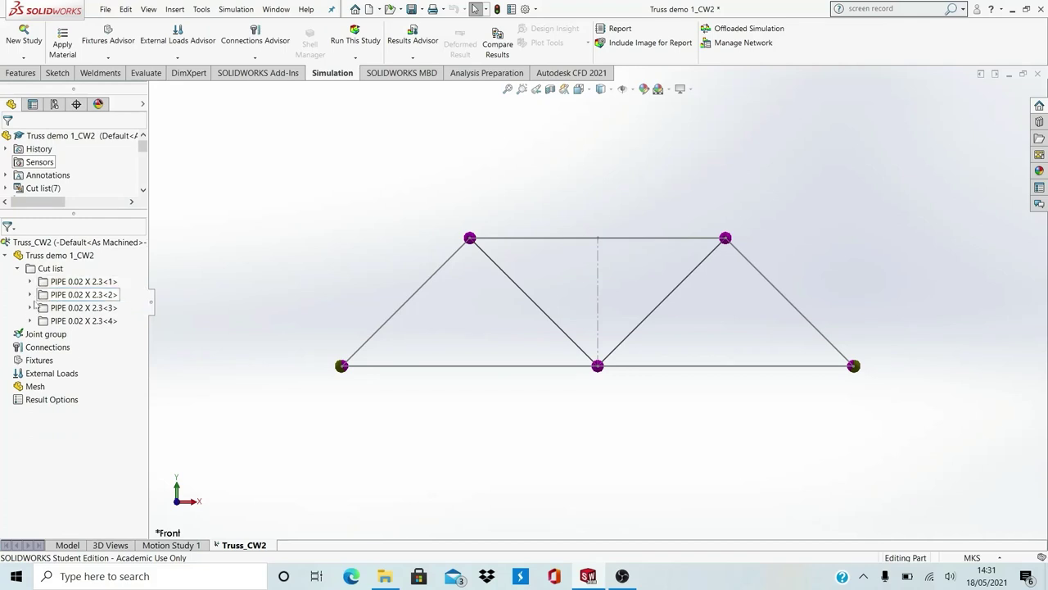
pyautogui.click(31, 295)
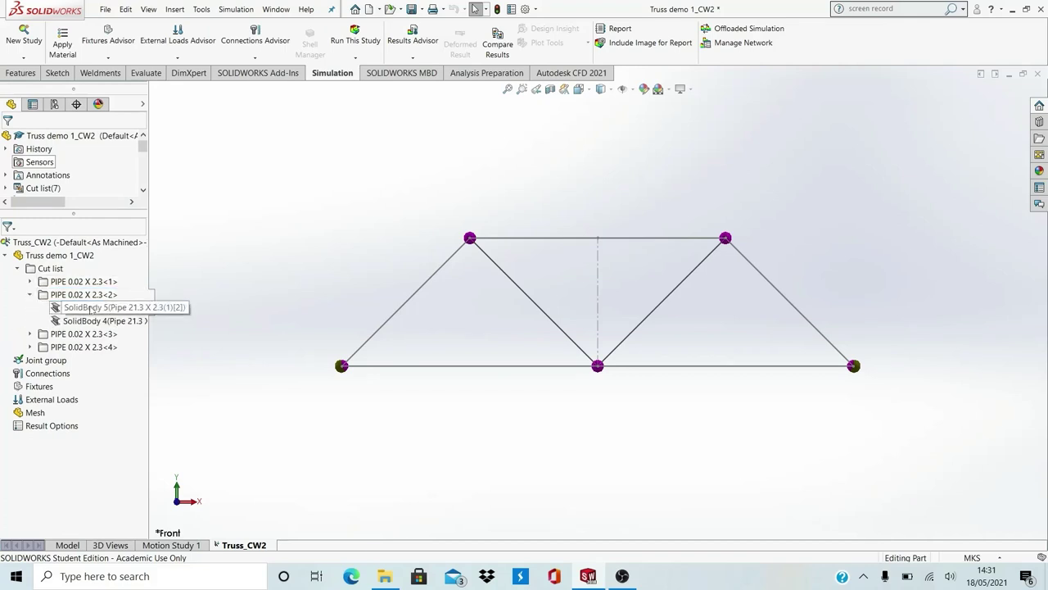
pyautogui.click(89, 308)
pyautogui.keyDown('ctrl'); pyautogui.click(88, 321); pyautogui.keyUp('ctrl')
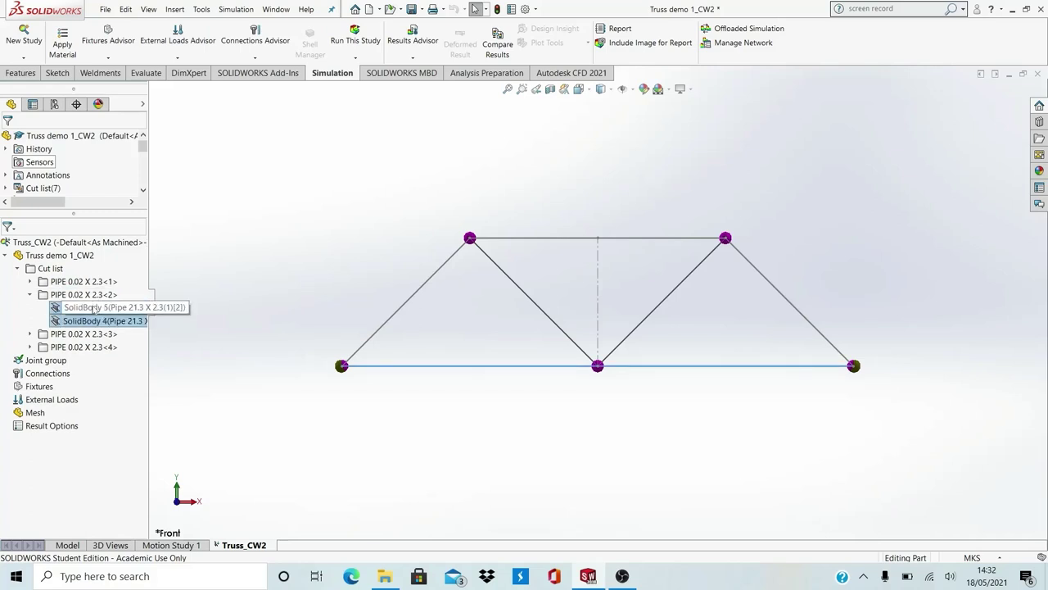
pyautogui.rightClick(94, 309)
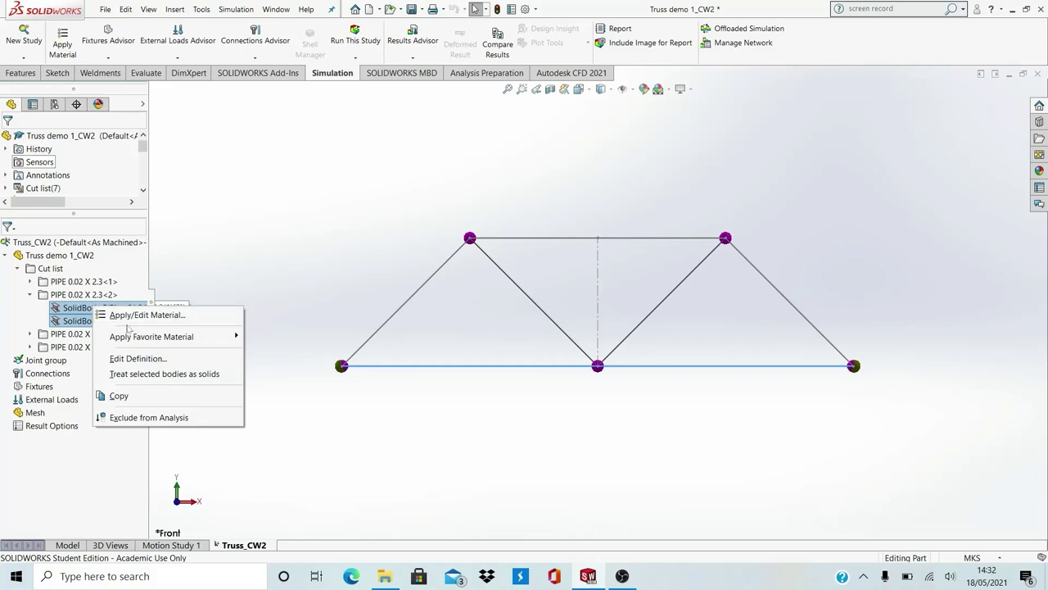
pyautogui.click(131, 359)
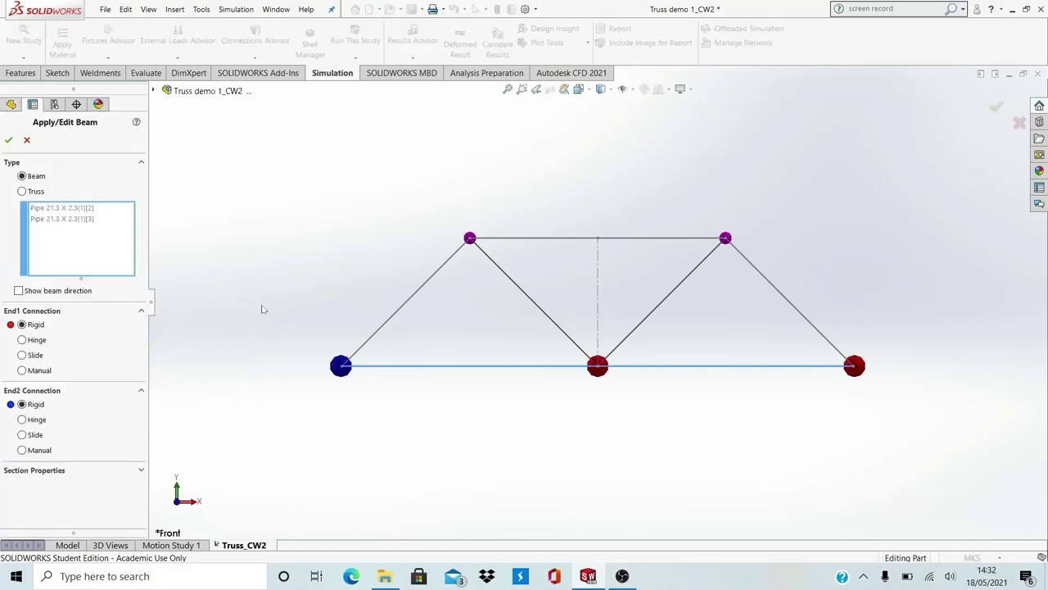
pyautogui.click(22, 190)
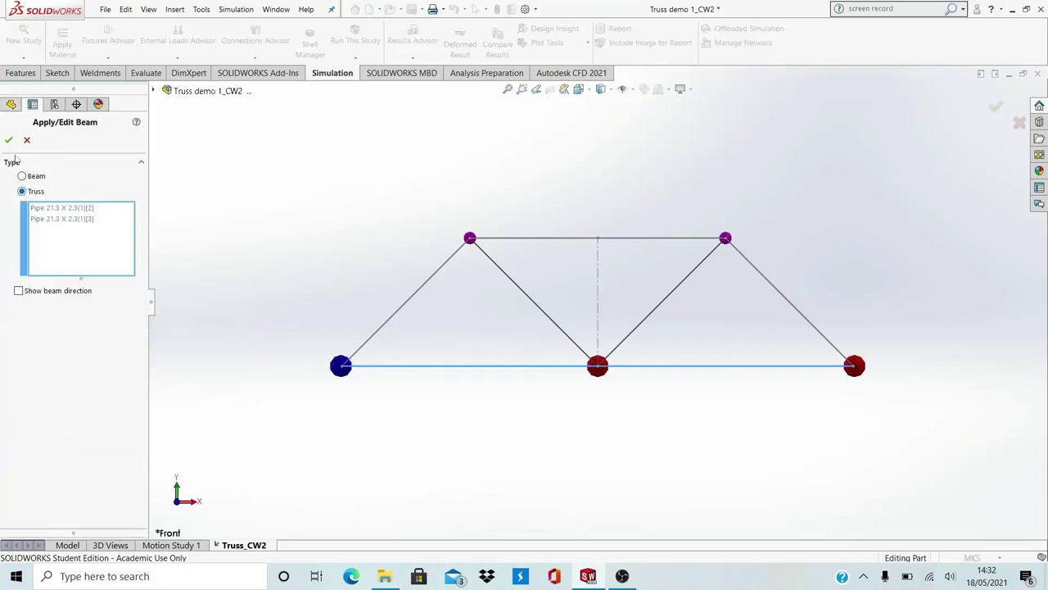
pyautogui.click(8, 140)
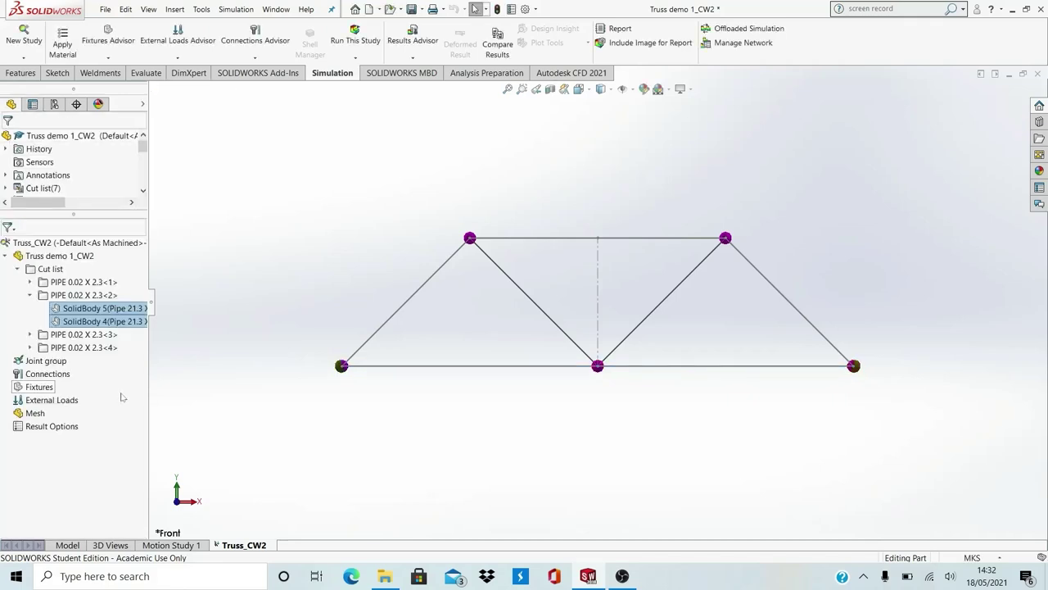
# Redefine the top horizontal member, SolidBody 7 in PIPE 0.02 X 2.3<3>, as Truss type
pyautogui.click(30, 334)
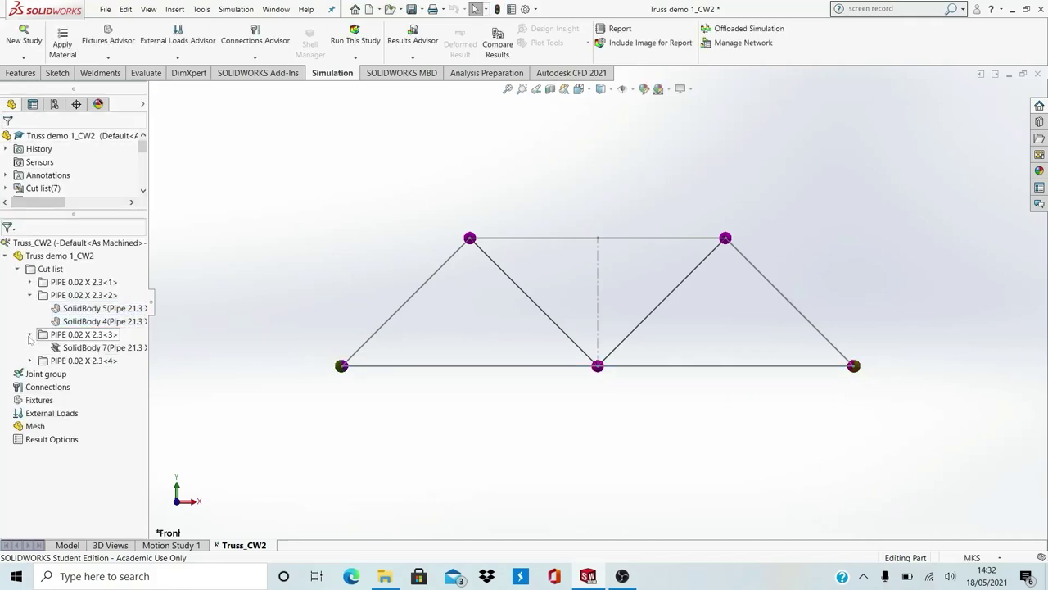
pyautogui.rightClick(93, 347)
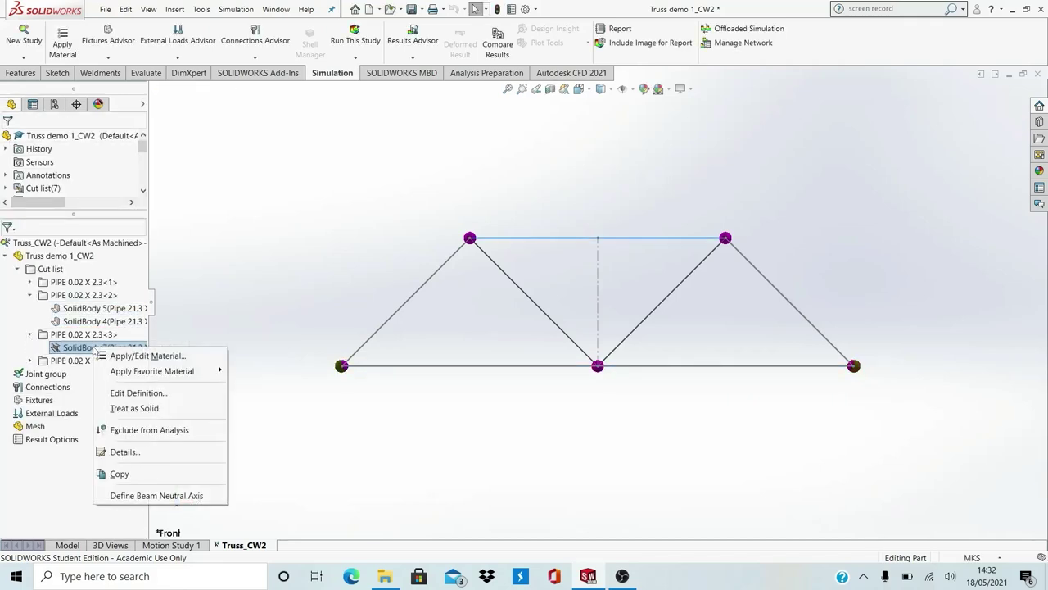
pyautogui.click(137, 393)
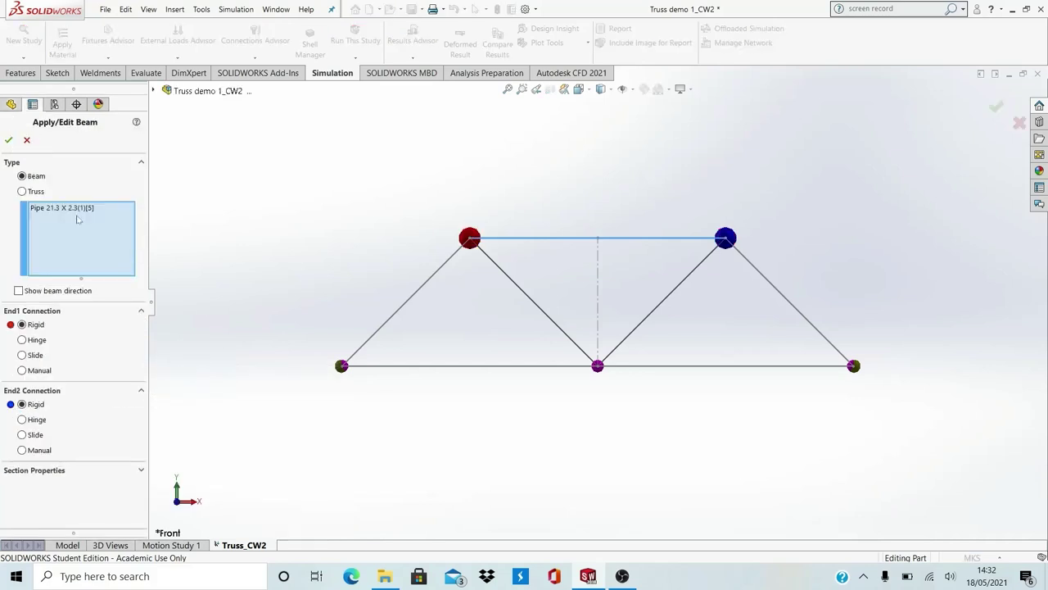
pyautogui.click(22, 191)
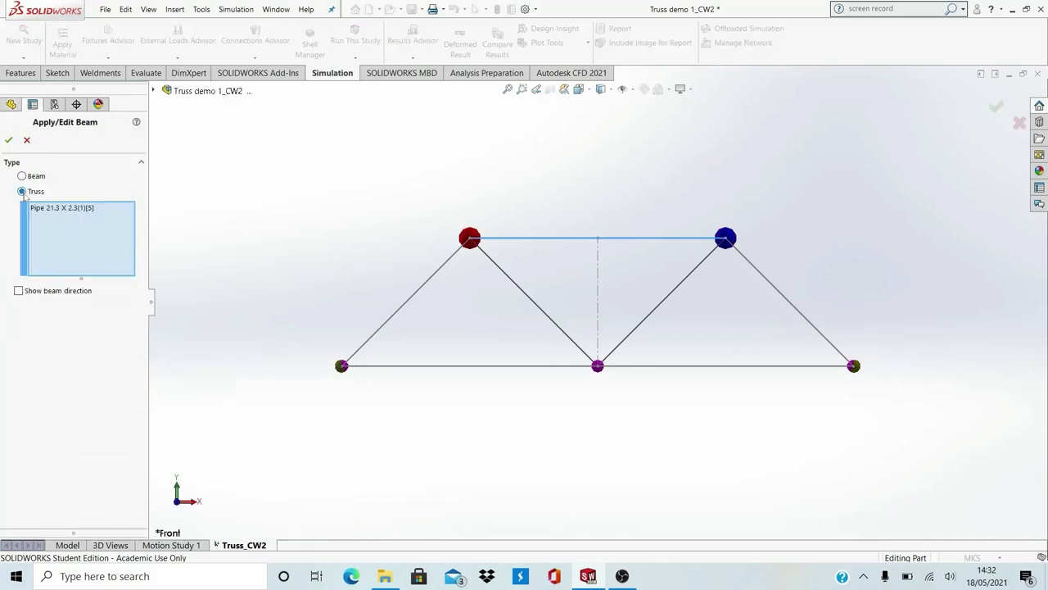
pyautogui.click(9, 142)
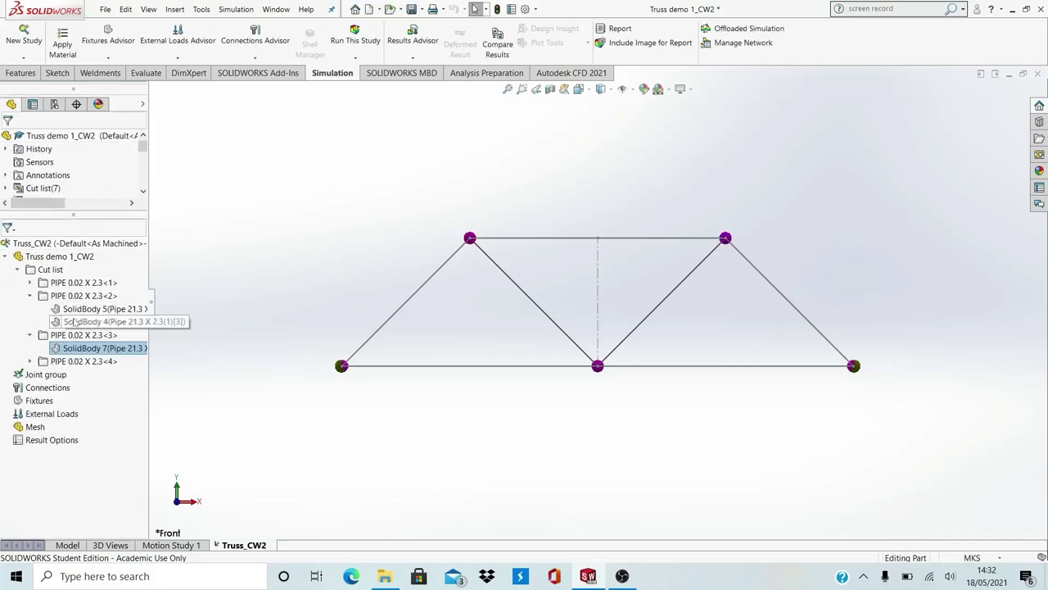
# Redefine the two inner diagonal members in PIPE 0.02 X 2.3<4>, SolidBody 2 and SolidBody 6, as Truss type
pyautogui.click(30, 361)
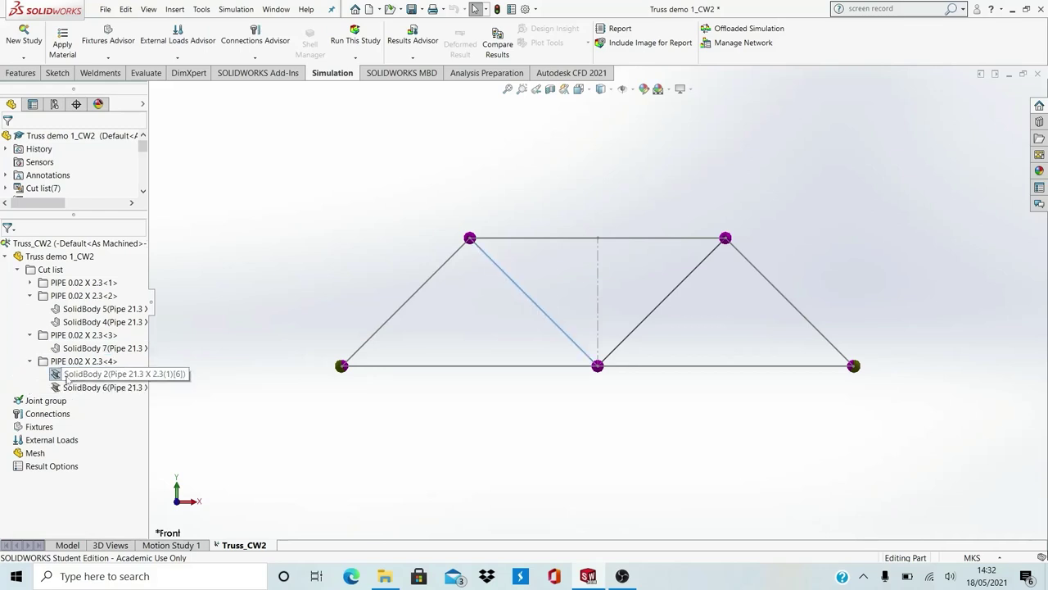
pyautogui.click(66, 376)
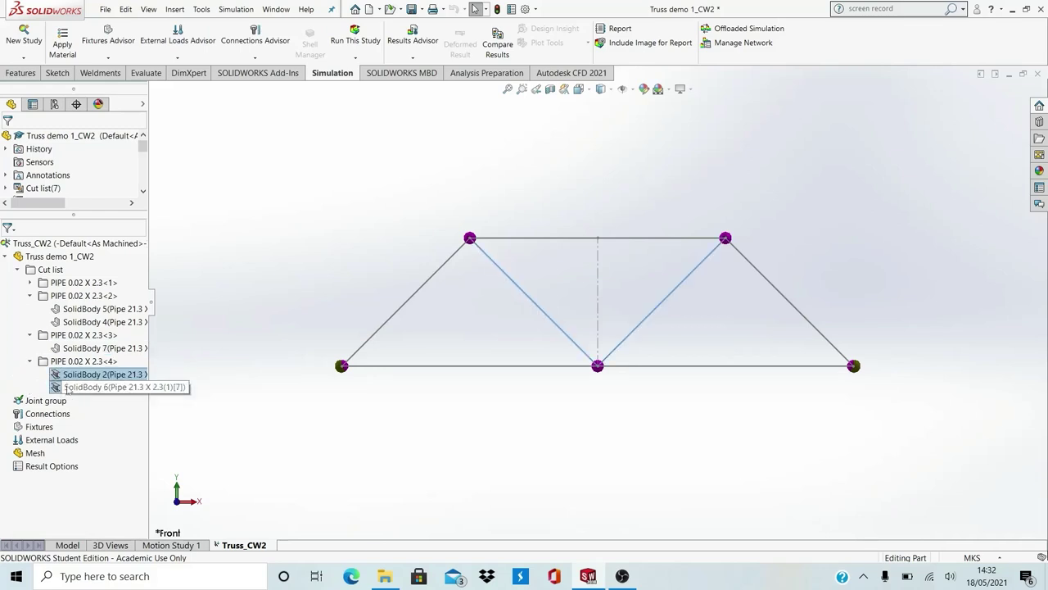
pyautogui.rightClick(68, 390)
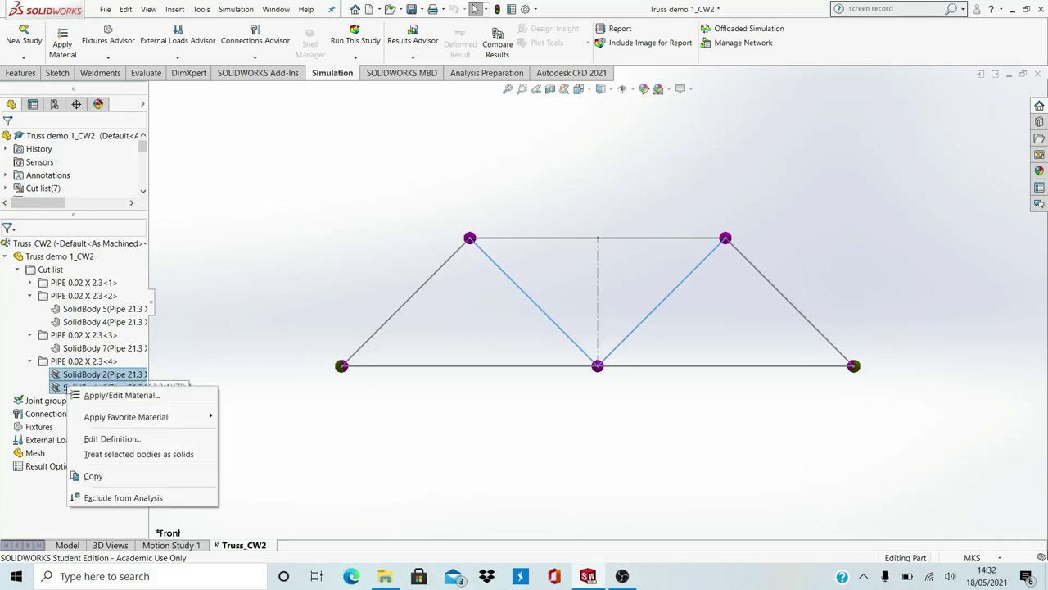
pyautogui.click(112, 439)
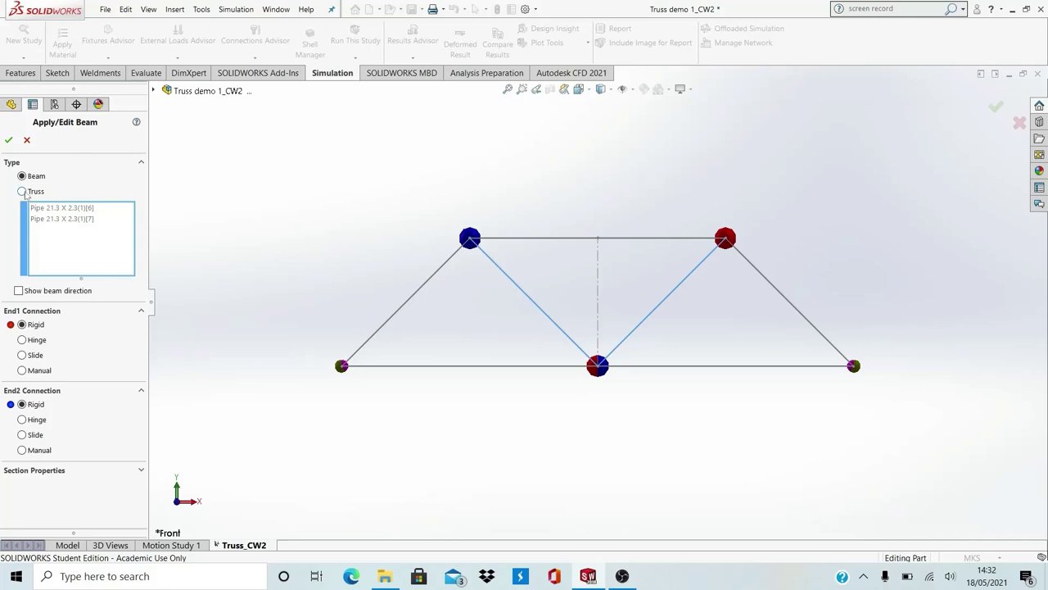
pyautogui.click(22, 191)
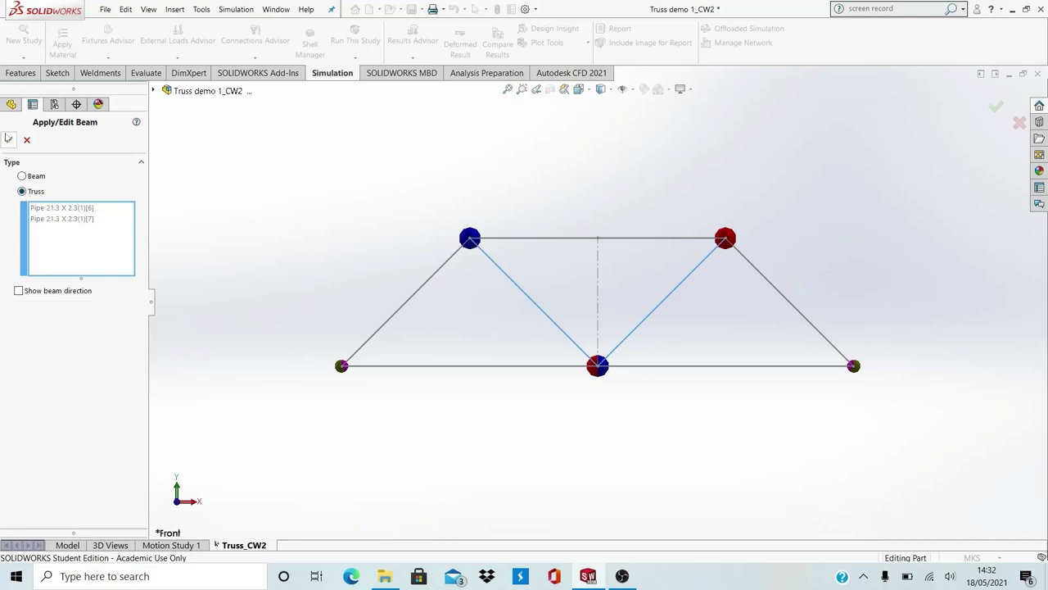
pyautogui.click(9, 139)
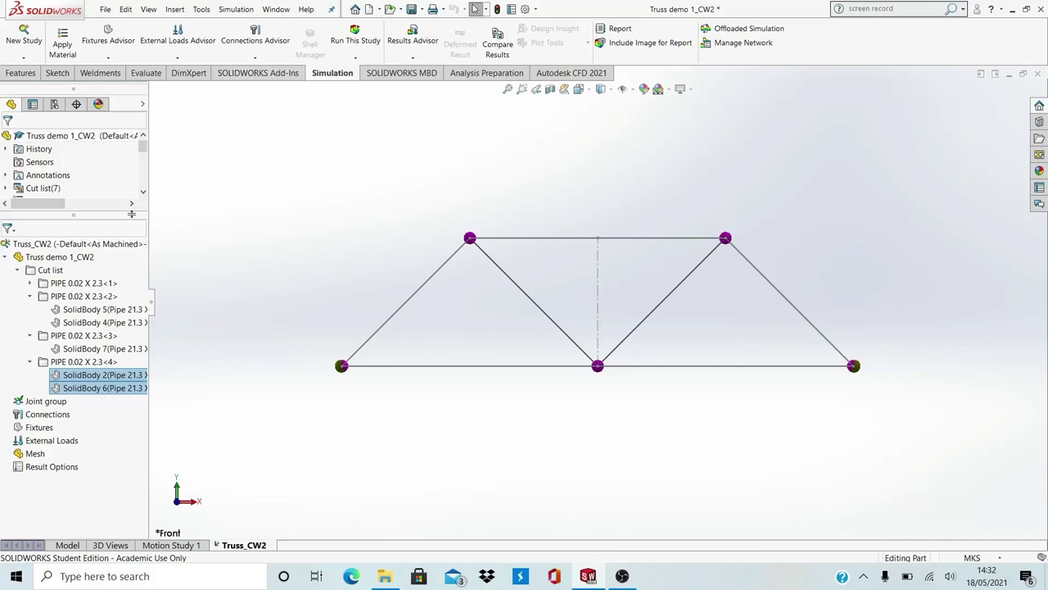
pyautogui.click(285, 260)
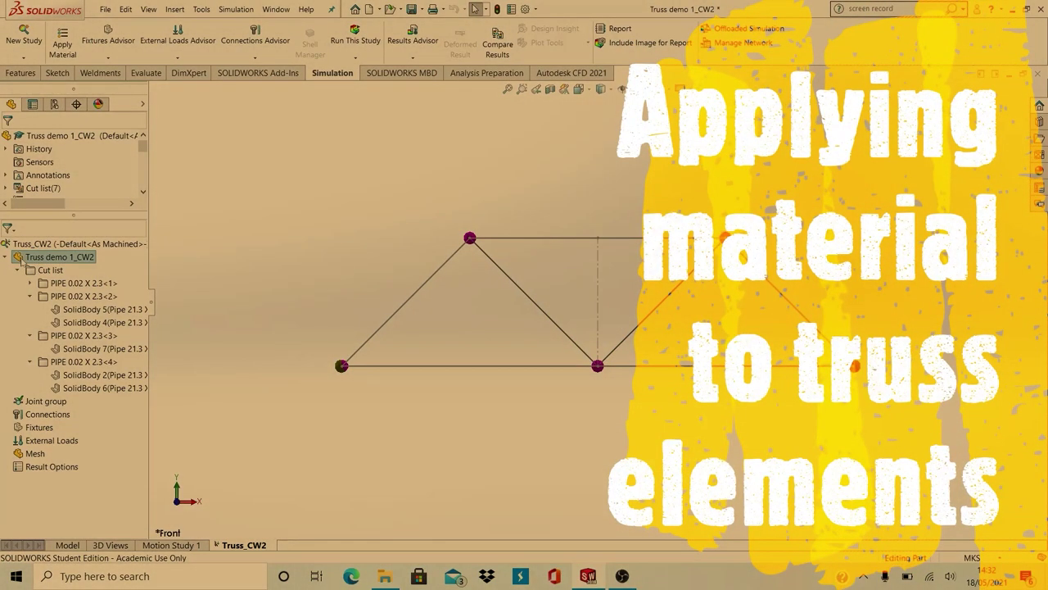
pyautogui.rightClick(23, 259)
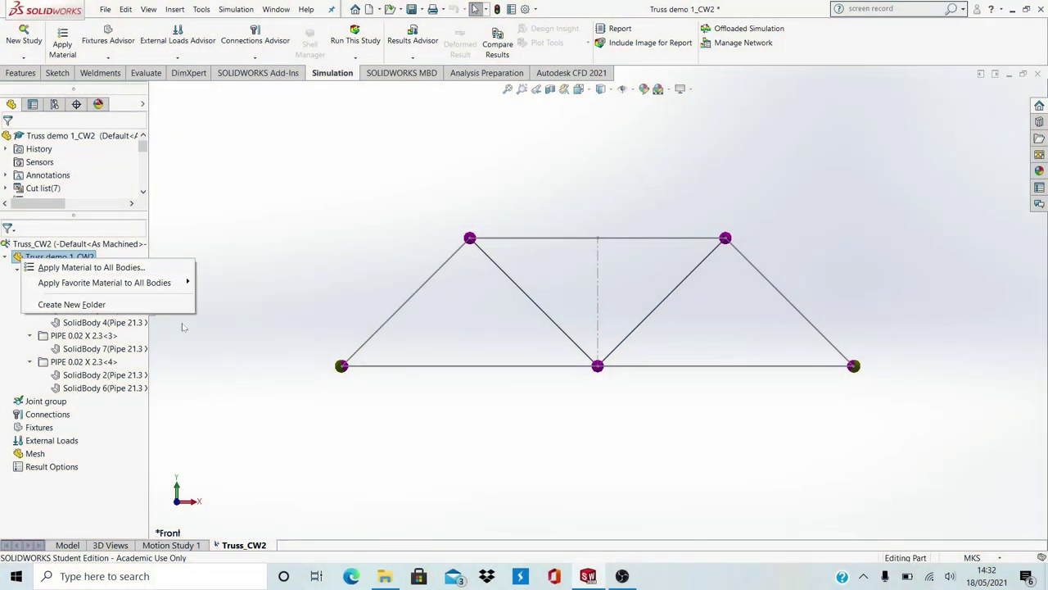
pyautogui.click(187, 342)
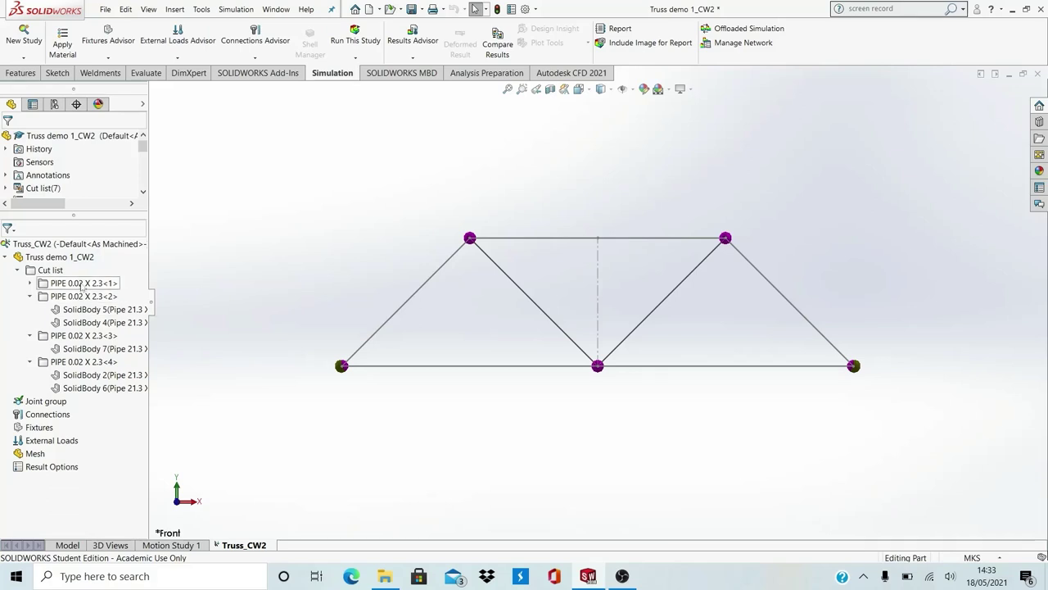
pyautogui.rightClick(83, 284)
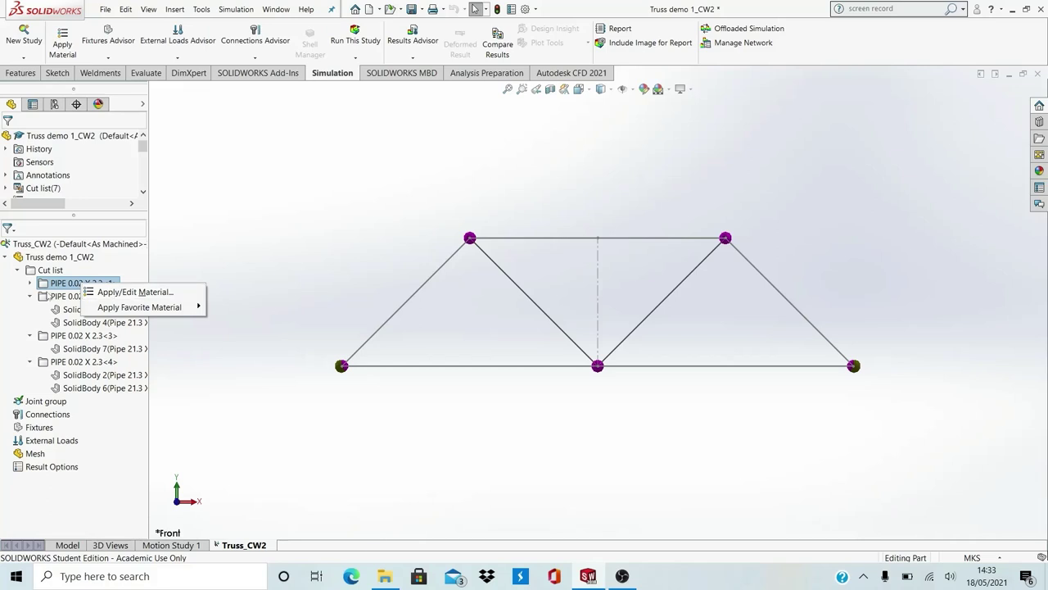
pyautogui.click(31, 296)
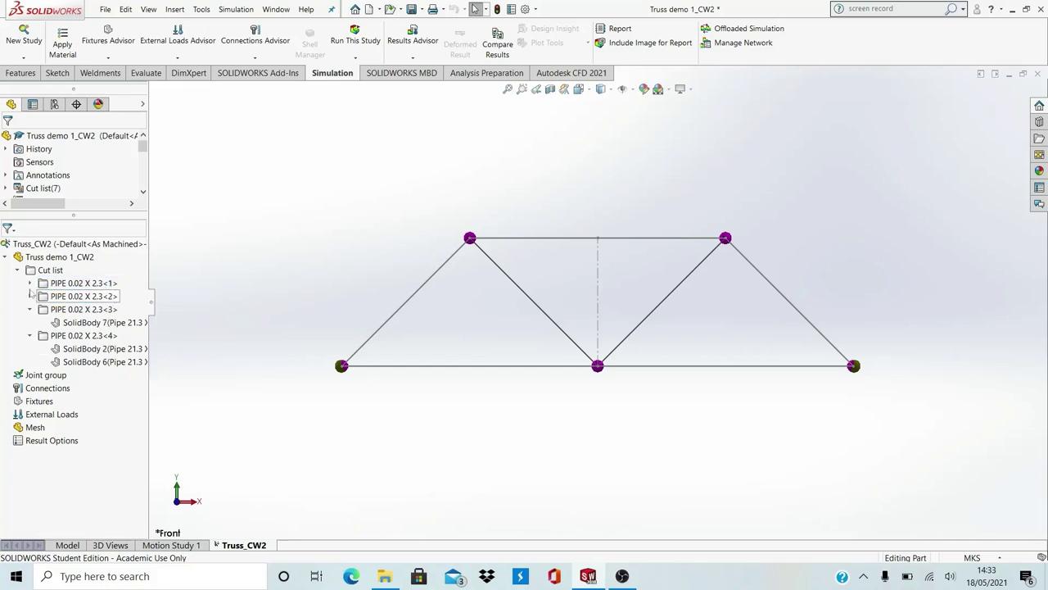
pyautogui.click(70, 284)
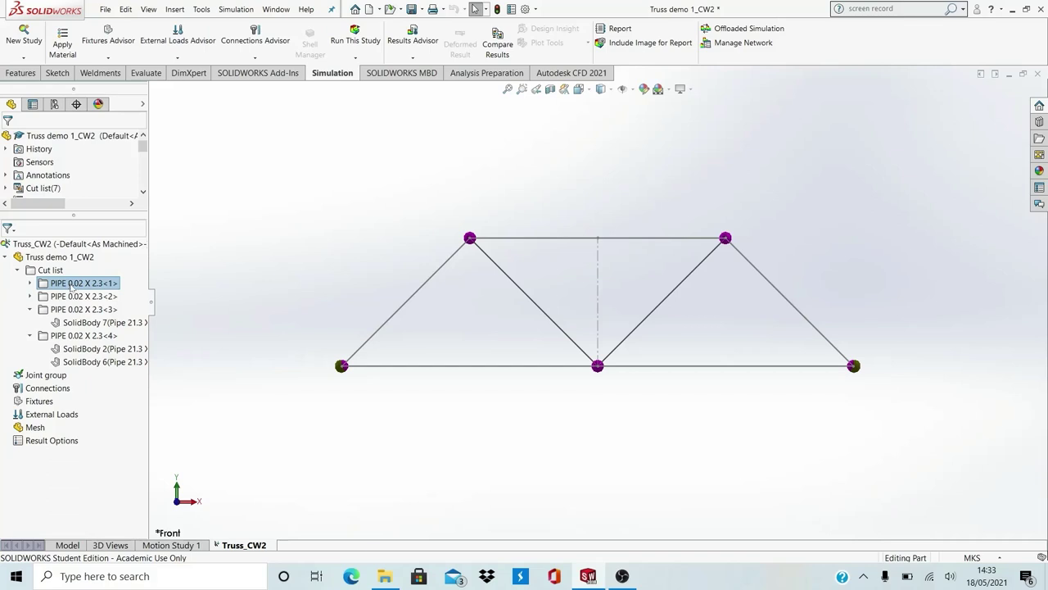
pyautogui.keyDown('ctrl'); pyautogui.click(76, 297); pyautogui.keyUp('ctrl')
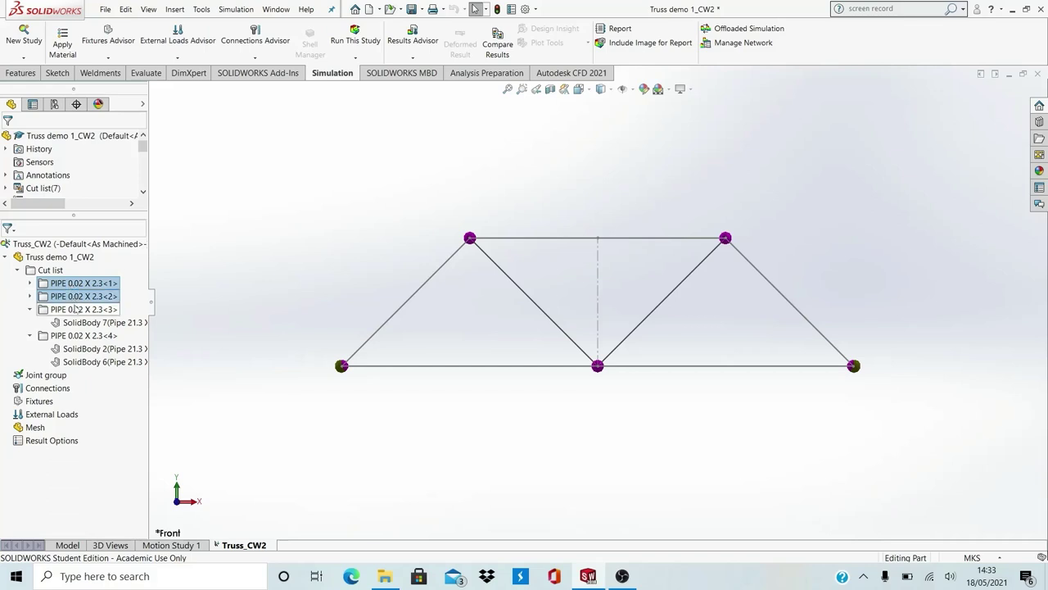
pyautogui.keyDown('ctrl'); pyautogui.click(77, 309); pyautogui.keyUp('ctrl')
pyautogui.keyDown('ctrl'); pyautogui.click(85, 336); pyautogui.keyUp('ctrl')
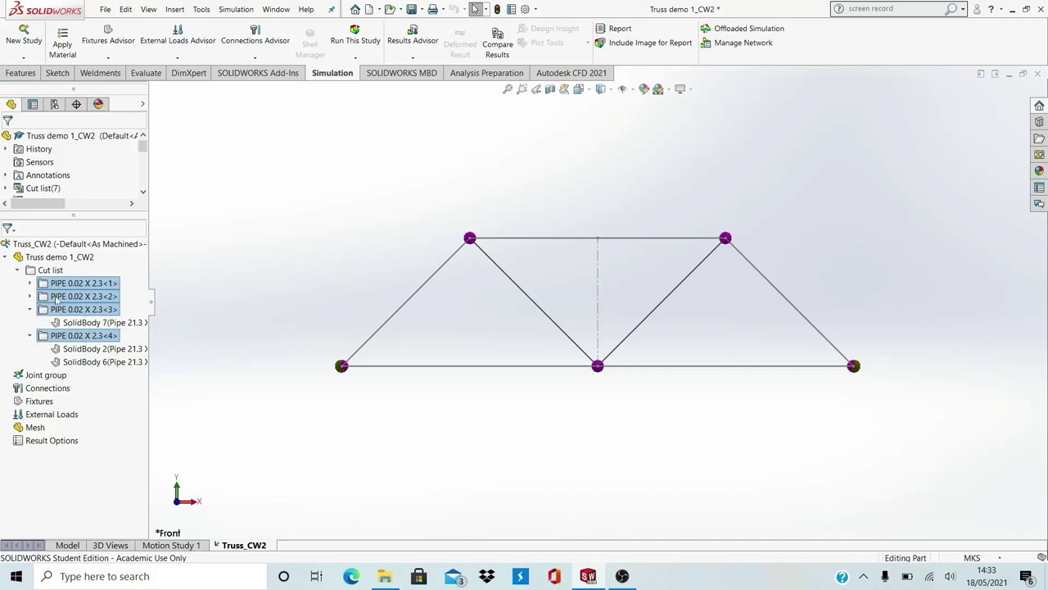
pyautogui.click(190, 298)
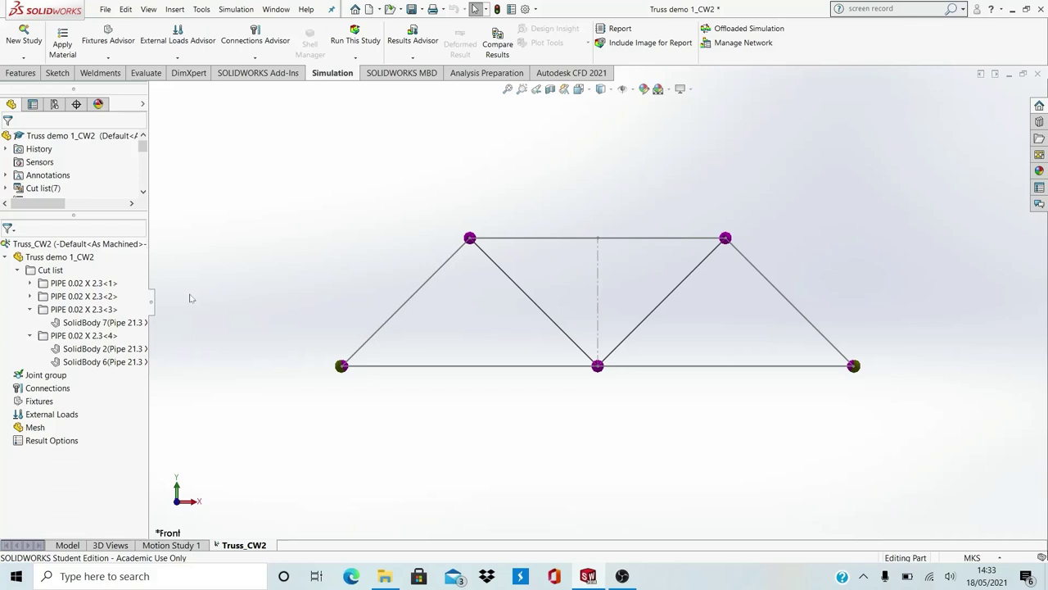
# Open the material settings of PIPE 0.02 X 2.3<1> and view the Spaghetti_Dry properties in the Custom material truss library
pyautogui.rightClick(87, 284)
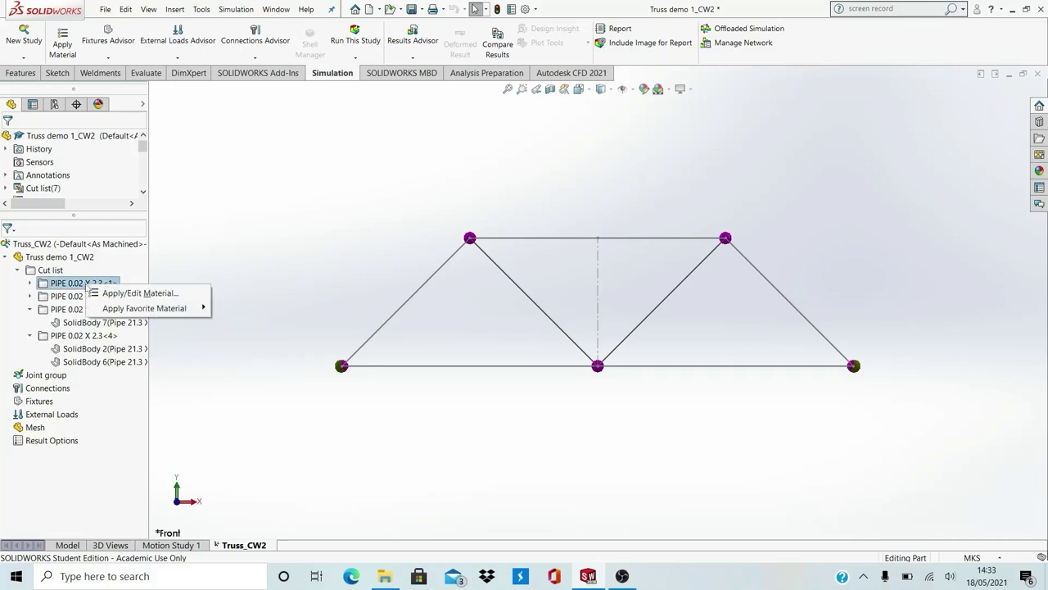
pyautogui.click(123, 295)
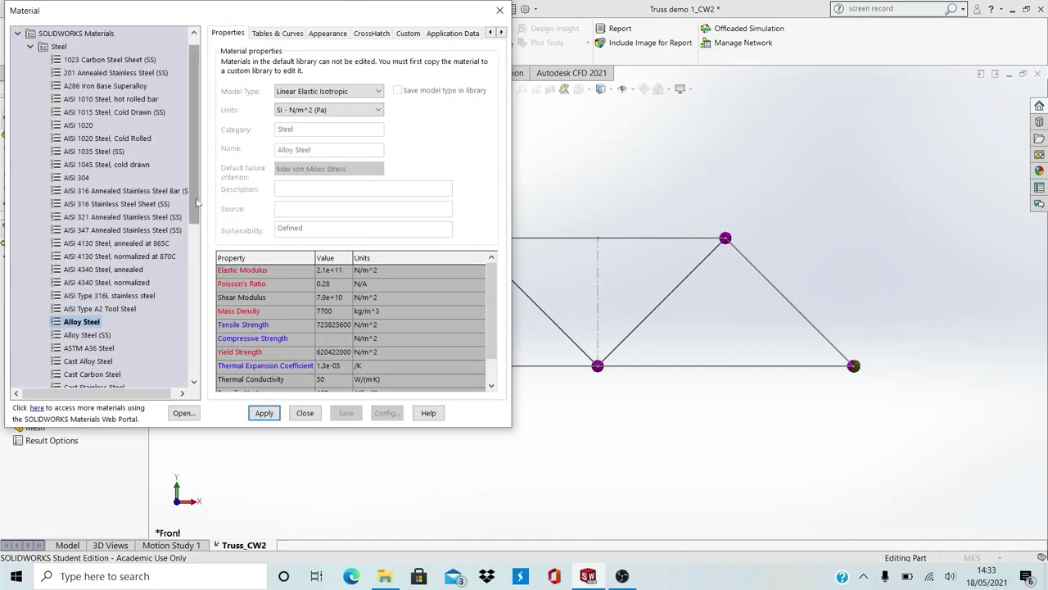
pyautogui.moveTo(197, 200); pyautogui.dragTo(196, 351)
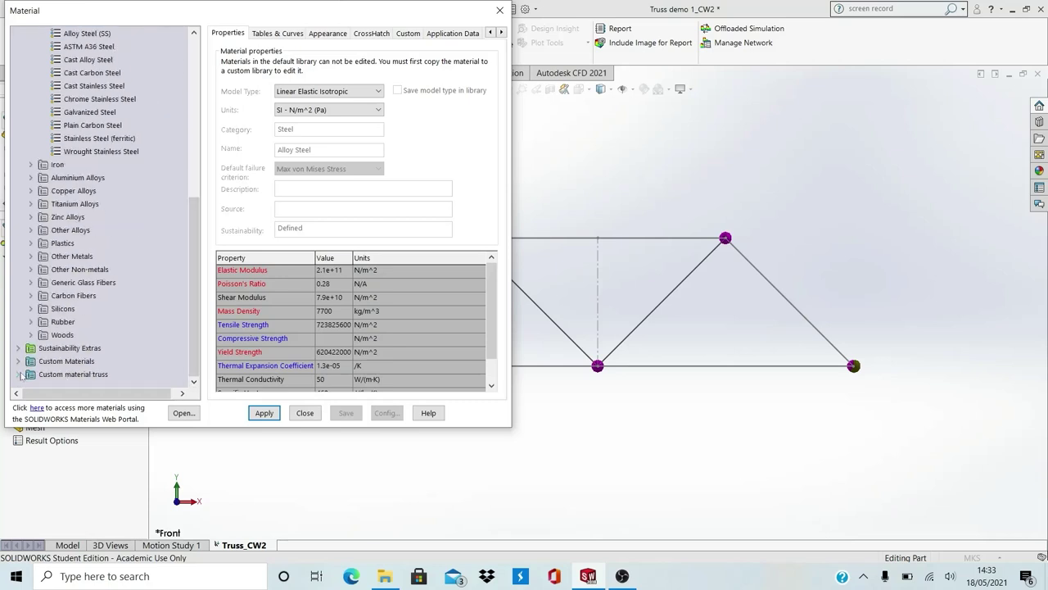
pyautogui.click(20, 374)
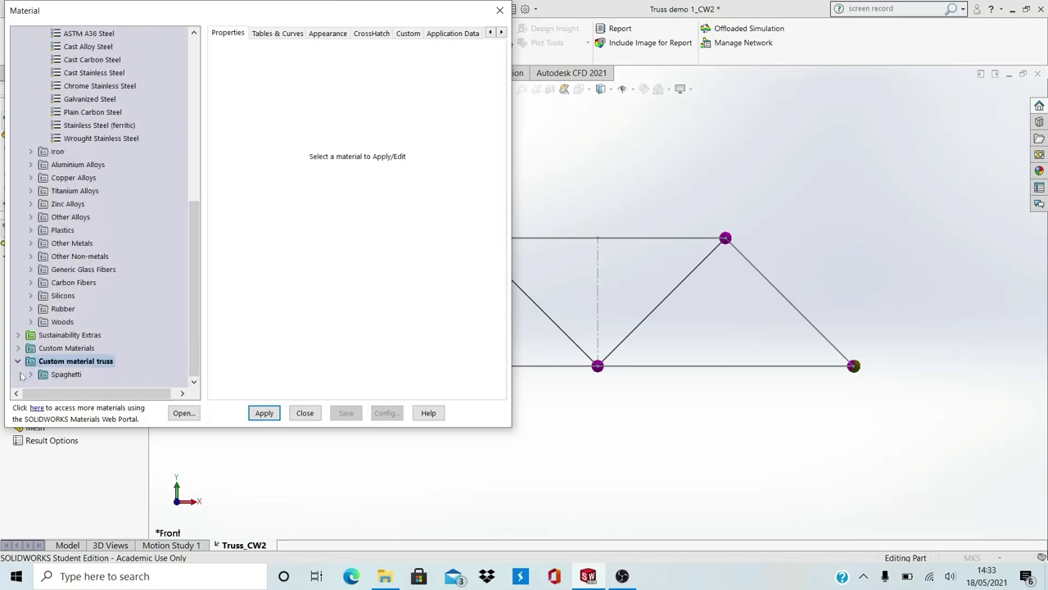
pyautogui.click(63, 379)
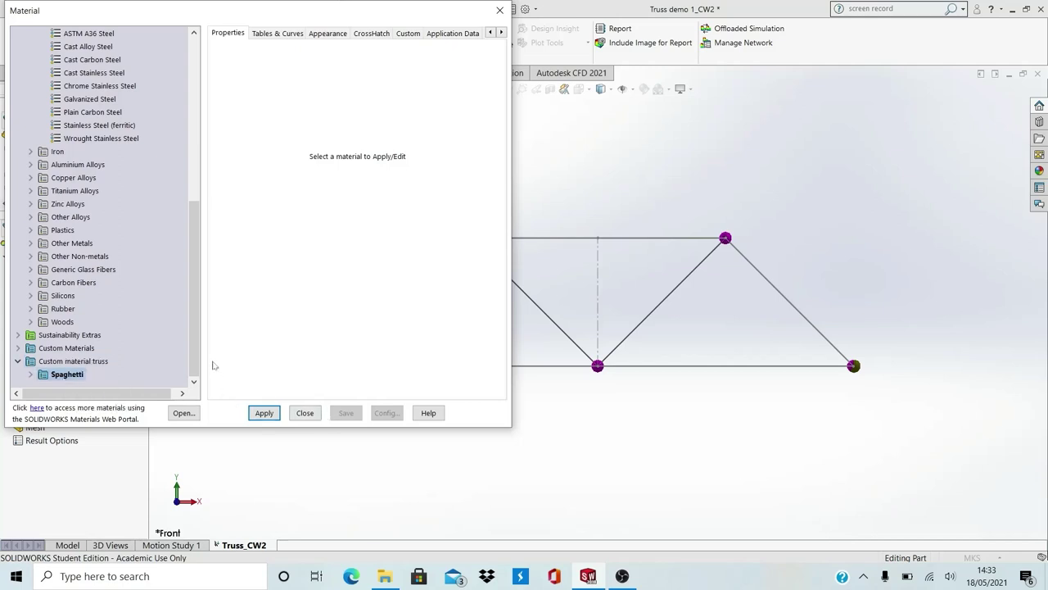
pyautogui.scroll(3, 198, 385)
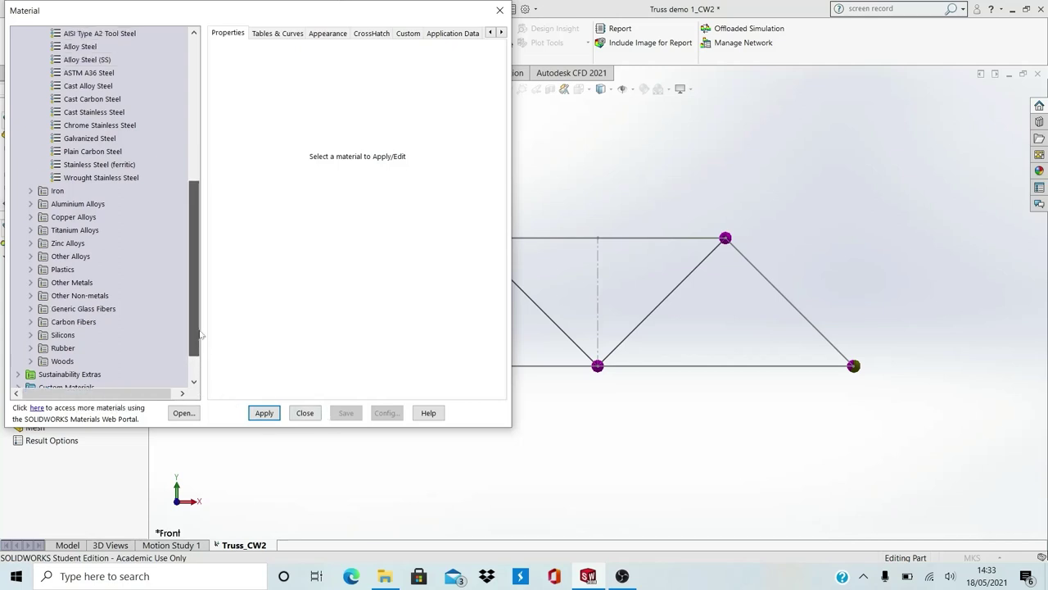
pyautogui.scroll(-3, 197, 328)
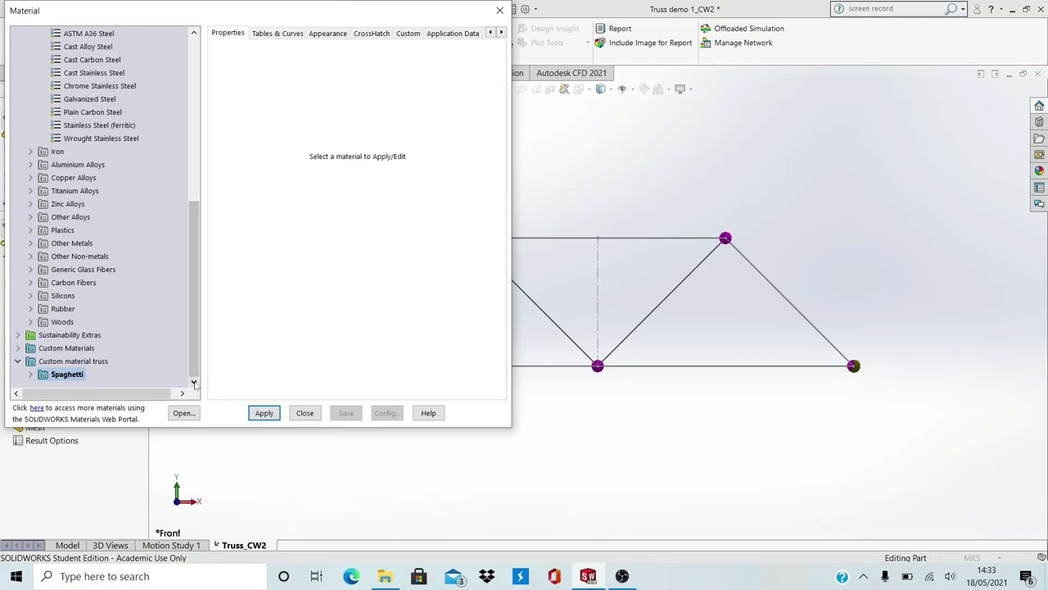
pyautogui.click(33, 376)
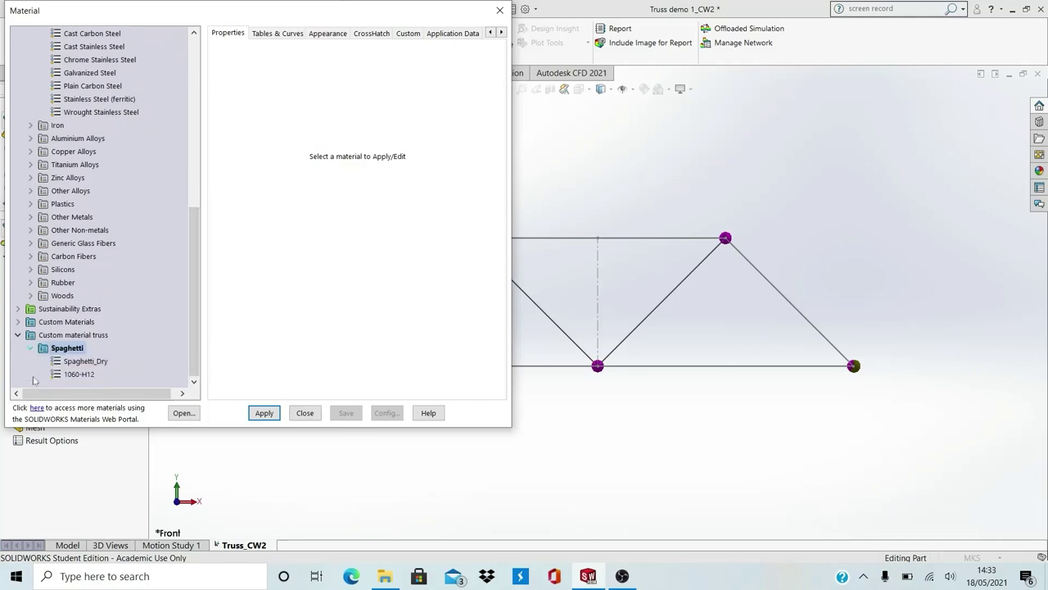
pyautogui.click(78, 365)
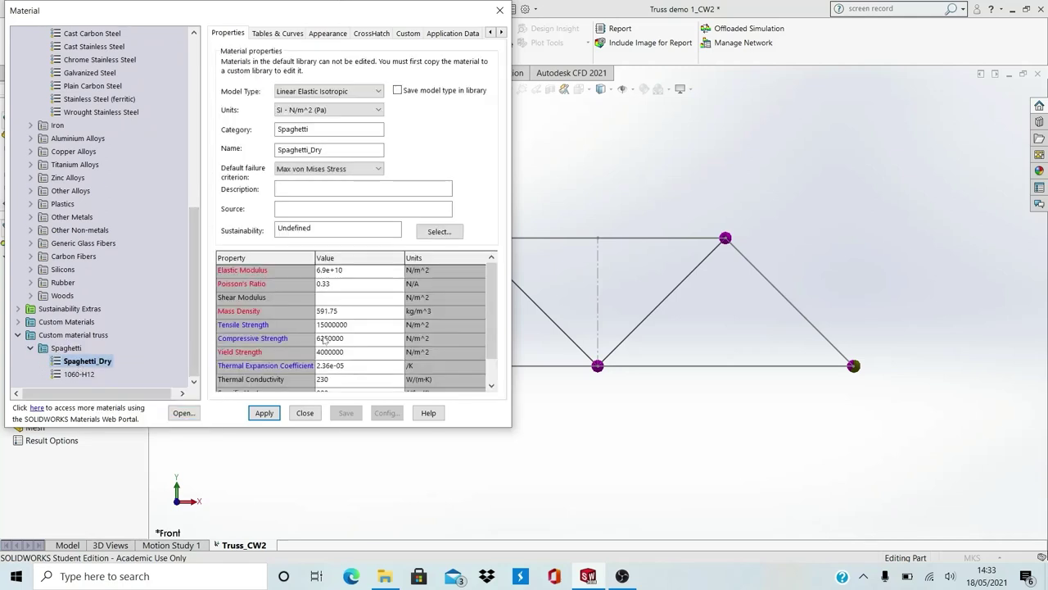
# Apply the Spaghetti material from the truss material category of Custom Materials to PIPE 0.02 X 2.3<1>
pyautogui.click(30, 347)
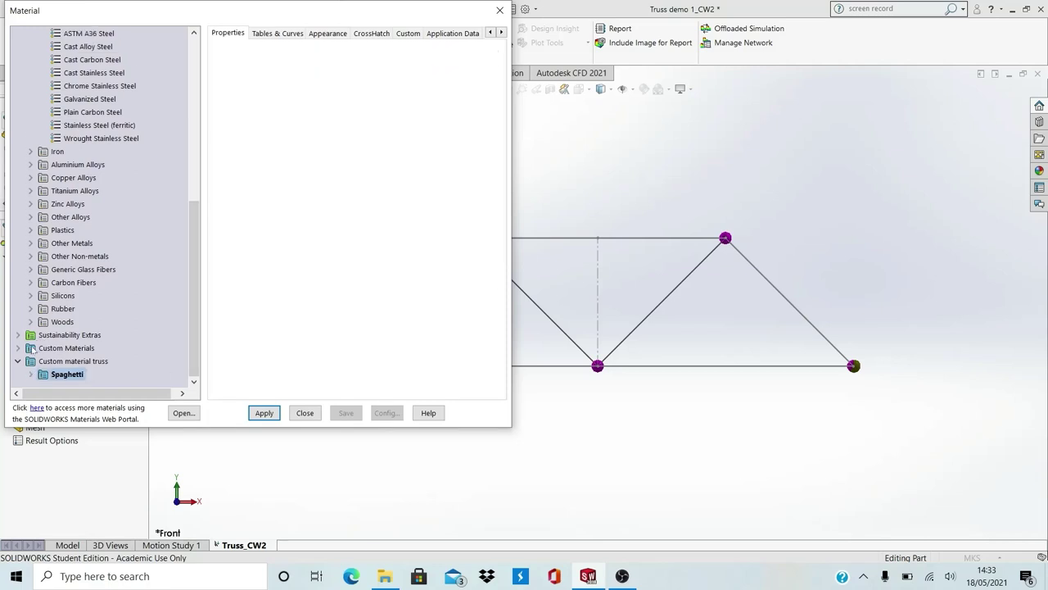
pyautogui.click(18, 348)
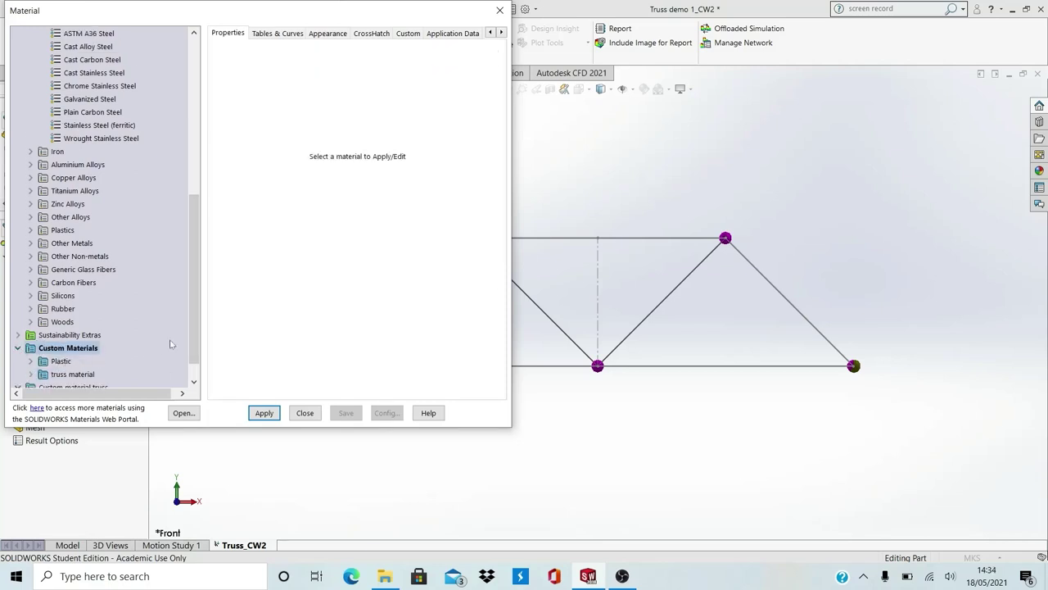
pyautogui.scroll(-1, 194, 327)
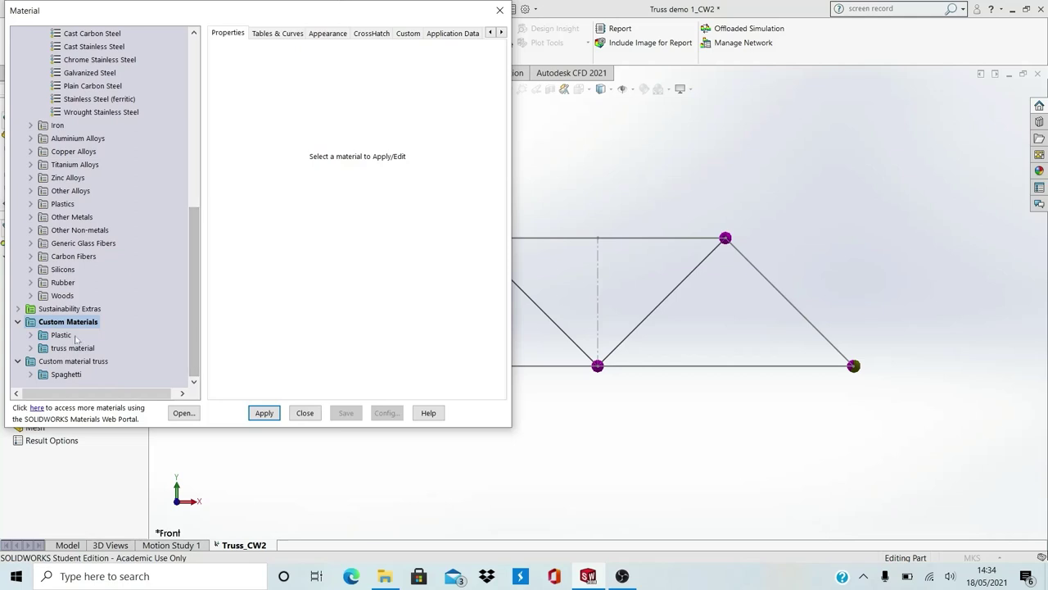
pyautogui.click(61, 335)
pyautogui.click(73, 349)
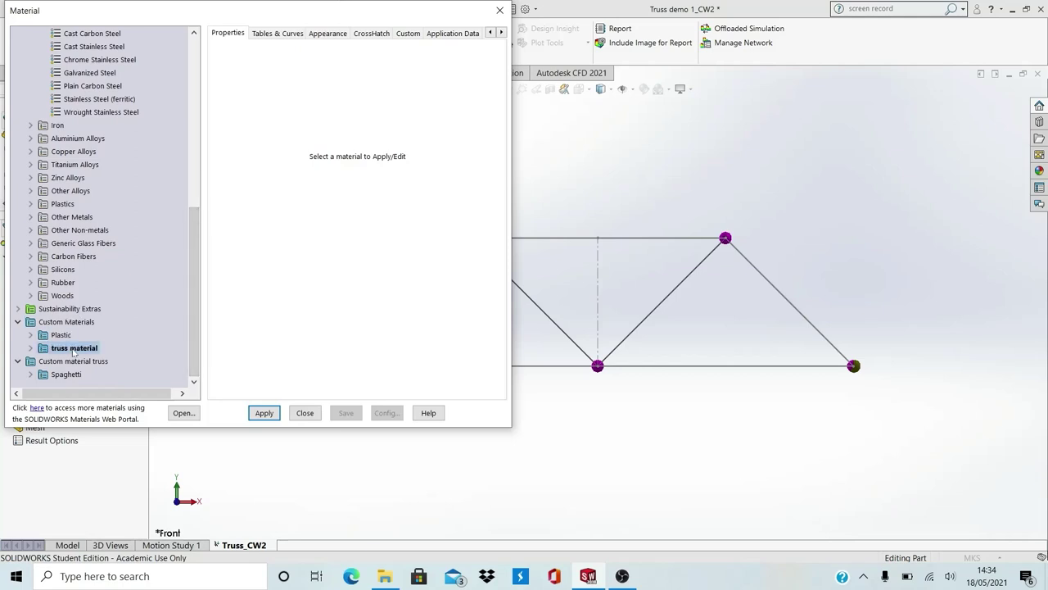
pyautogui.click(31, 348)
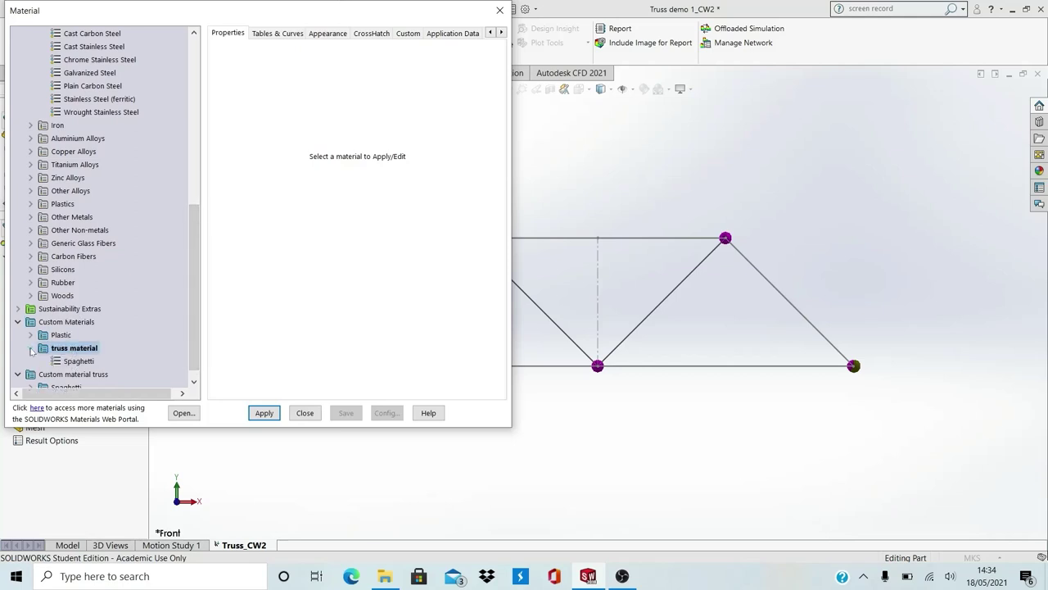
pyautogui.click(90, 362)
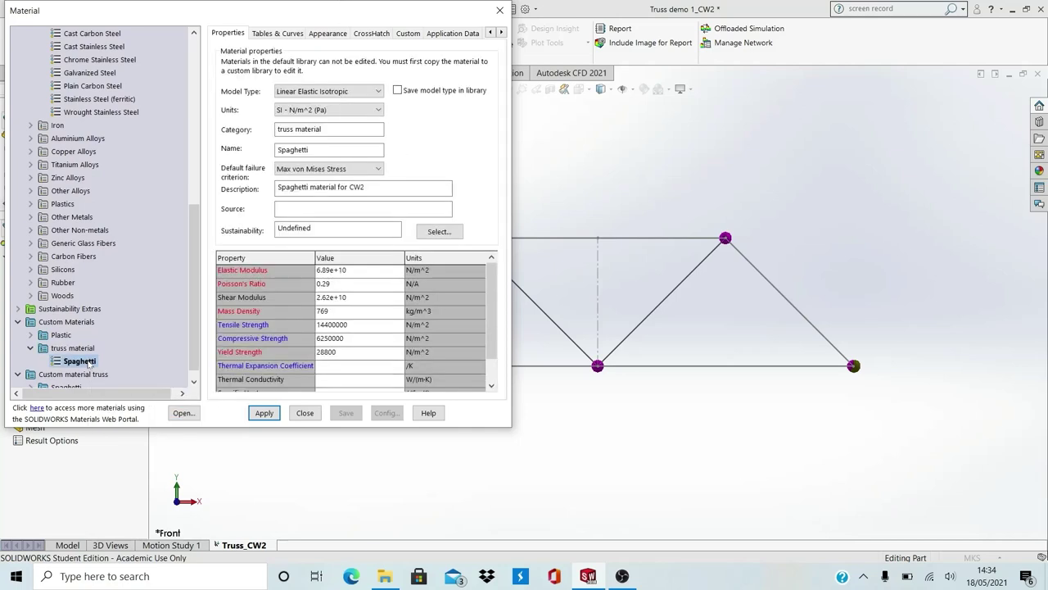
pyautogui.click(267, 412)
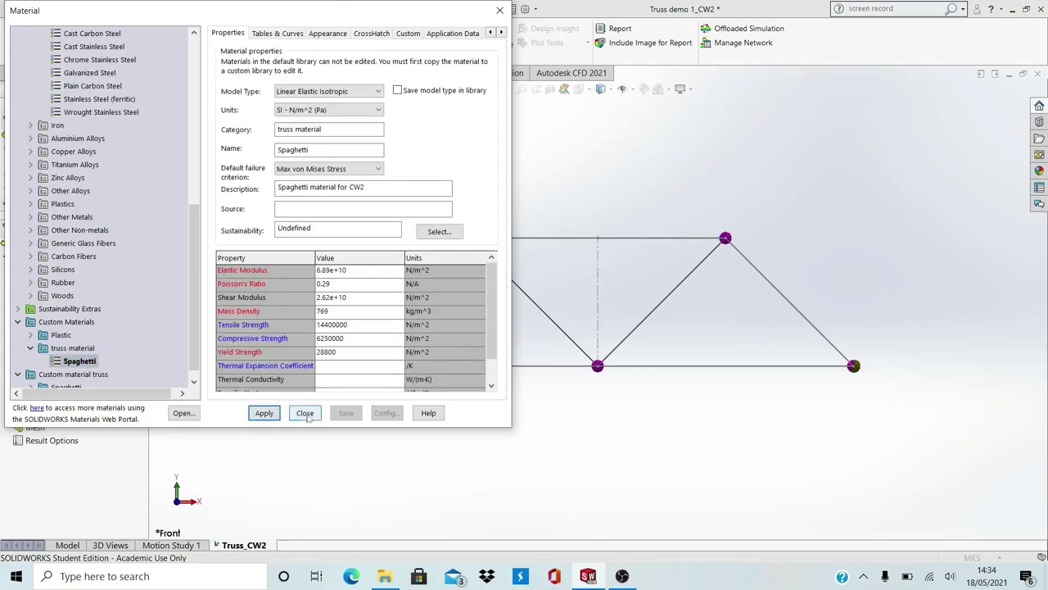
pyautogui.click(304, 413)
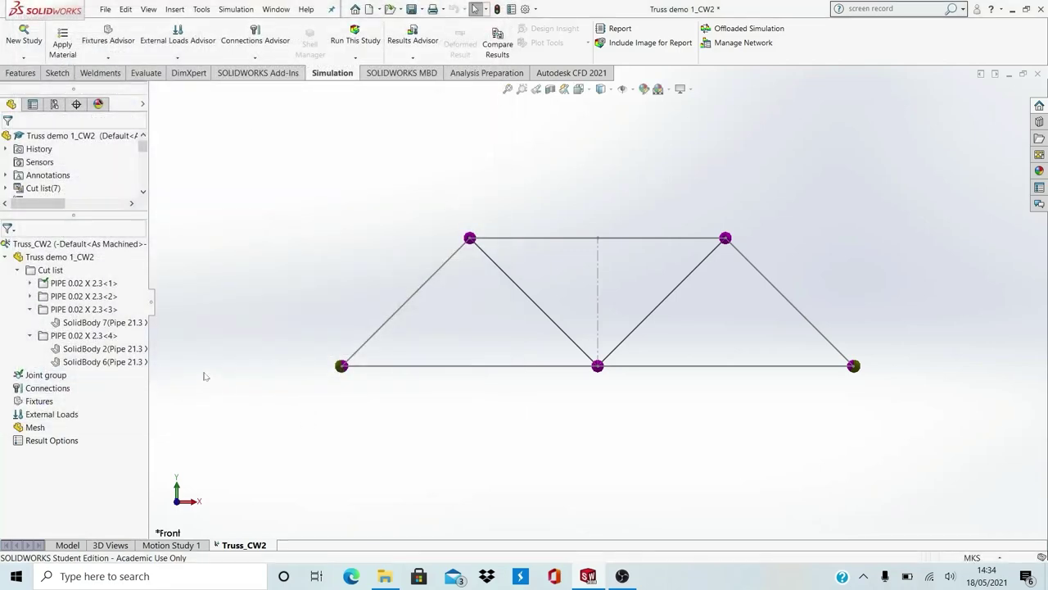
# Apply the Custom Materials Spaghetti from truss material to SolidBody 5, 4, 7, 2 and 6 together, and save the part
pyautogui.click(30, 295)
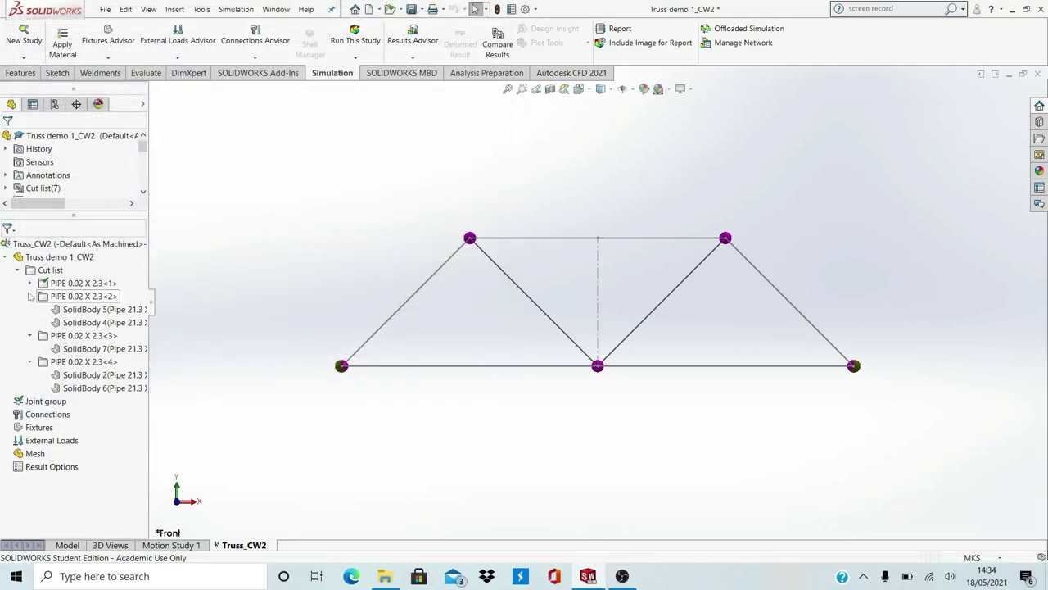
pyautogui.click(83, 309)
pyautogui.keyDown('ctrl'); pyautogui.click(83, 322); pyautogui.keyUp('ctrl')
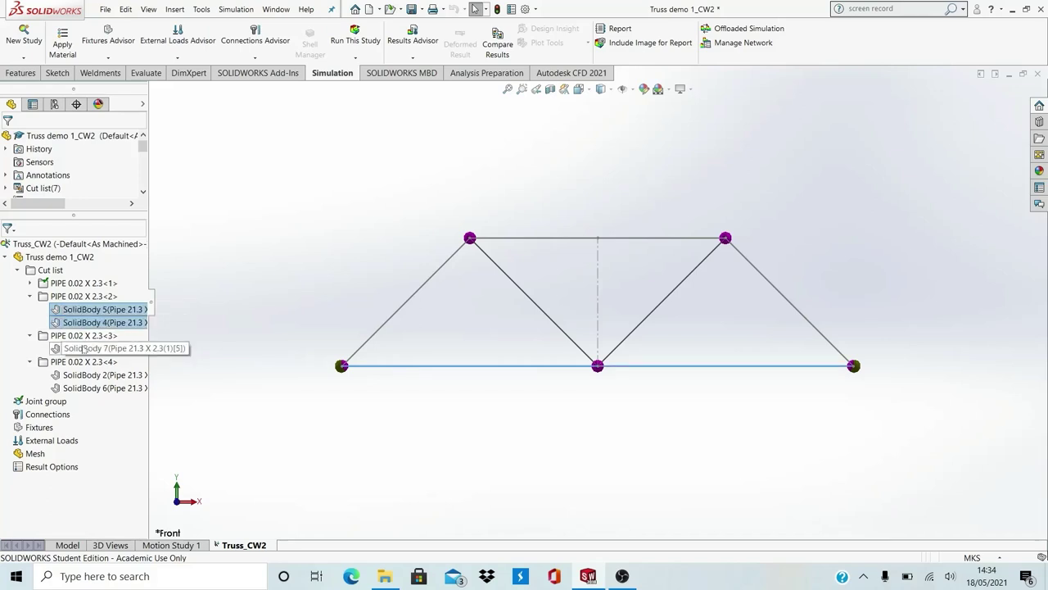
pyautogui.keyDown('ctrl'); pyautogui.click(82, 349); pyautogui.keyUp('ctrl')
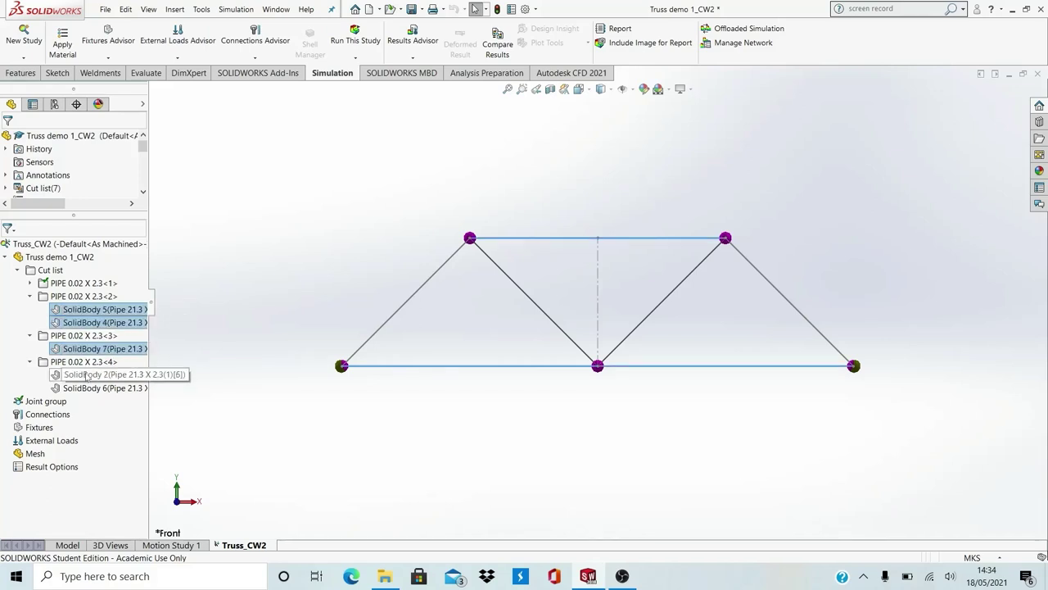
pyautogui.keyDown('ctrl'); pyautogui.click(87, 375); pyautogui.keyUp('ctrl')
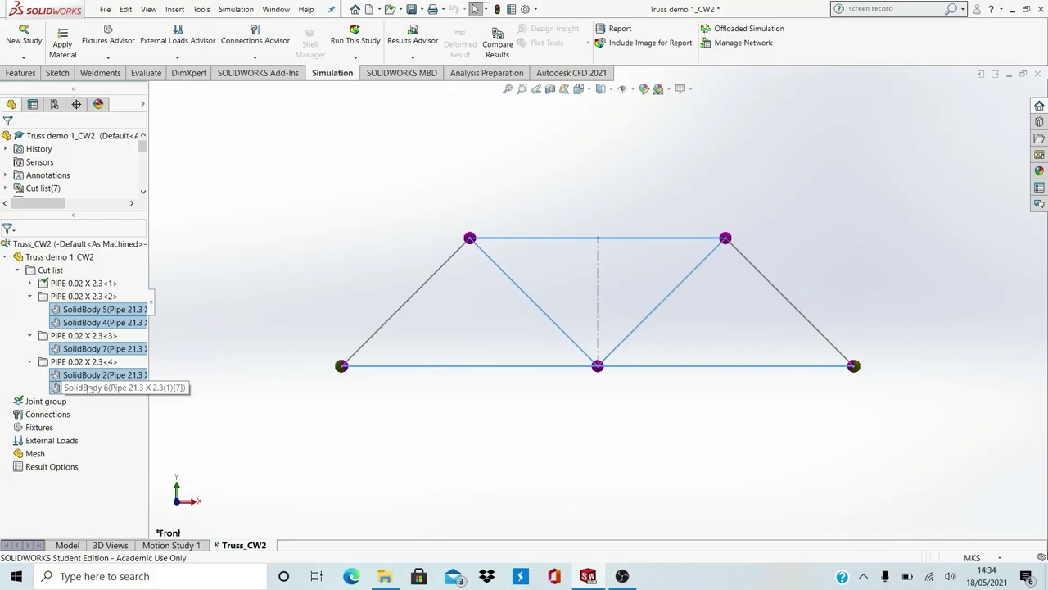
pyautogui.keyDown('ctrl'); pyautogui.click(89, 389); pyautogui.keyUp('ctrl')
pyautogui.rightClick(89, 389)
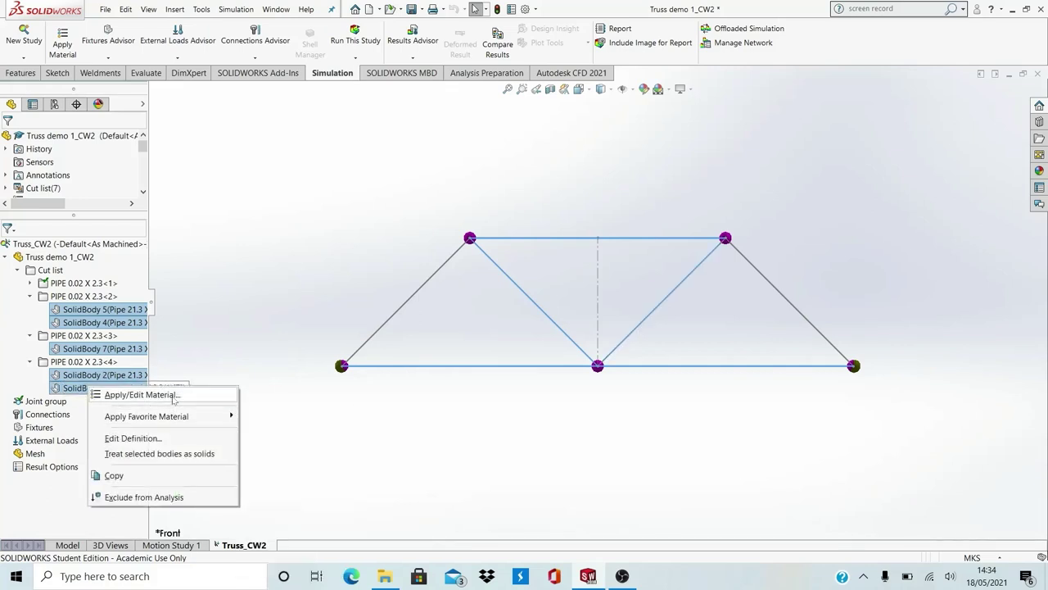
pyautogui.click(165, 396)
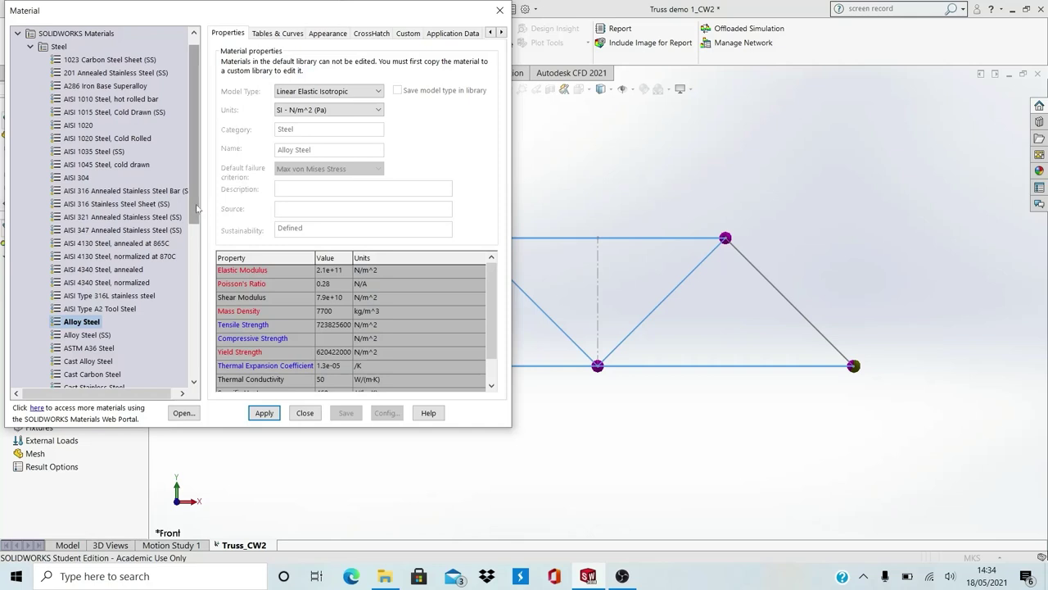
pyautogui.moveTo(197, 208); pyautogui.dragTo(198, 360)
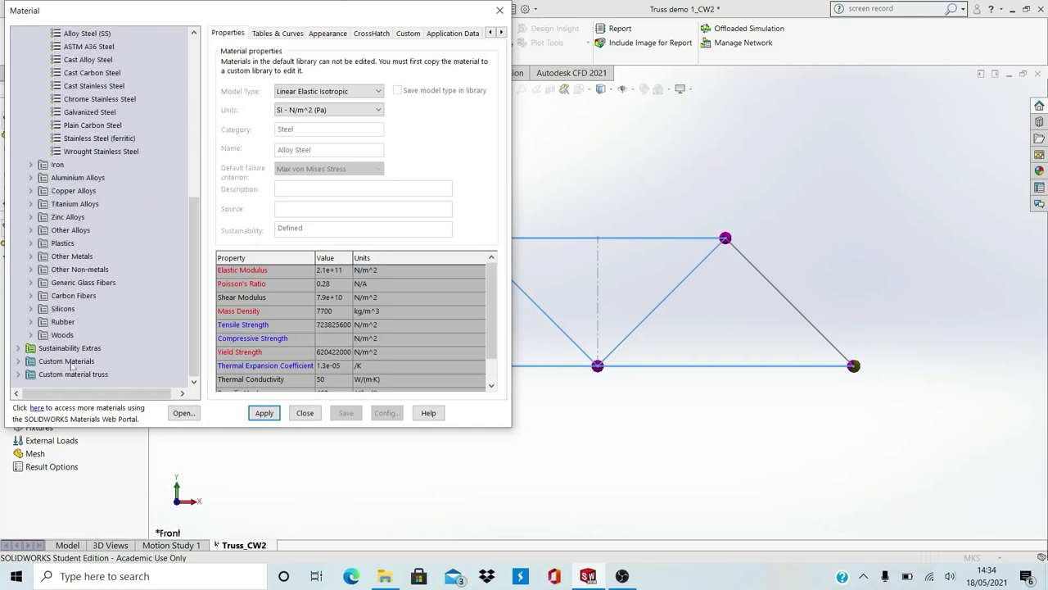
pyautogui.click(18, 363)
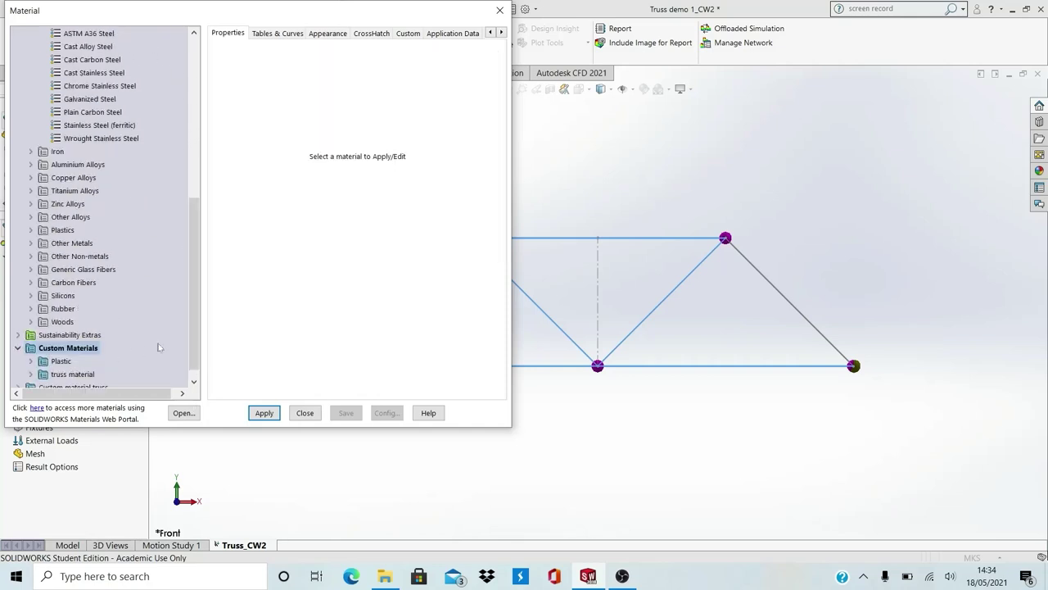
pyautogui.moveTo(197, 344); pyautogui.dragTo(196, 351)
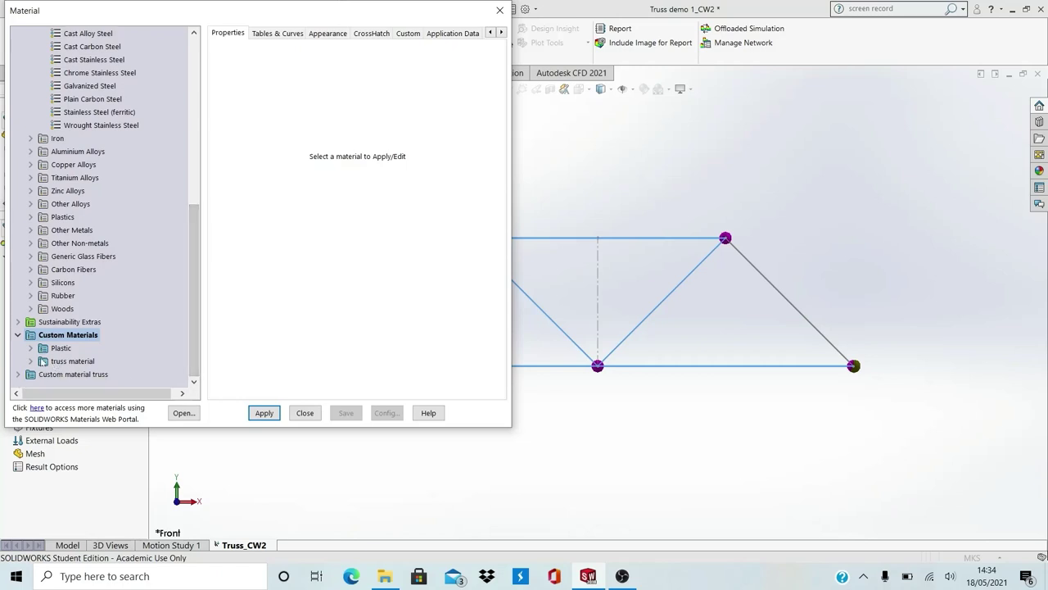
pyautogui.click(31, 361)
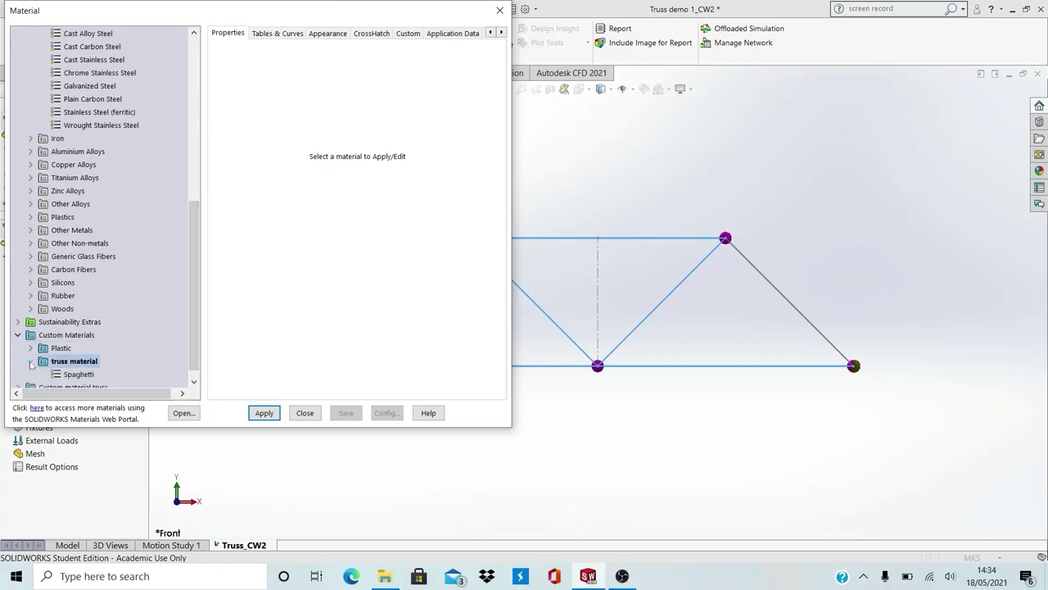
pyautogui.click(70, 374)
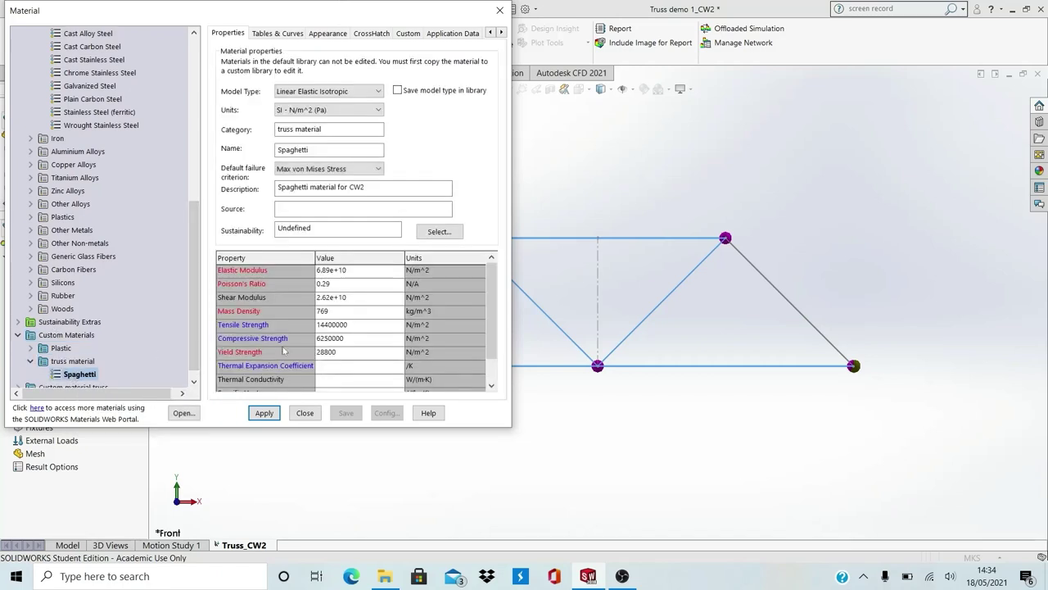
pyautogui.click(265, 413)
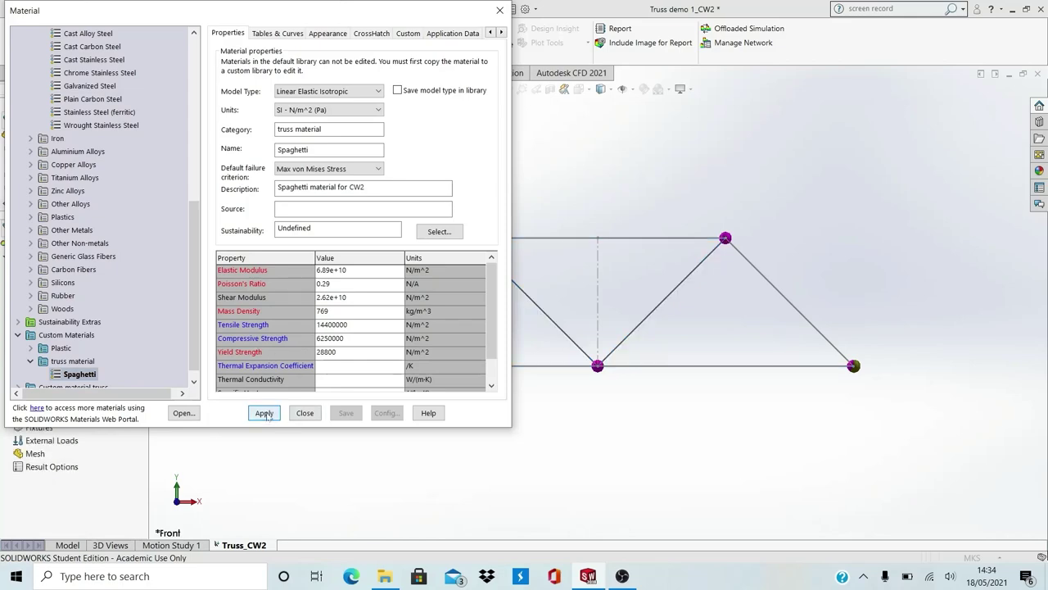
pyautogui.click(304, 416)
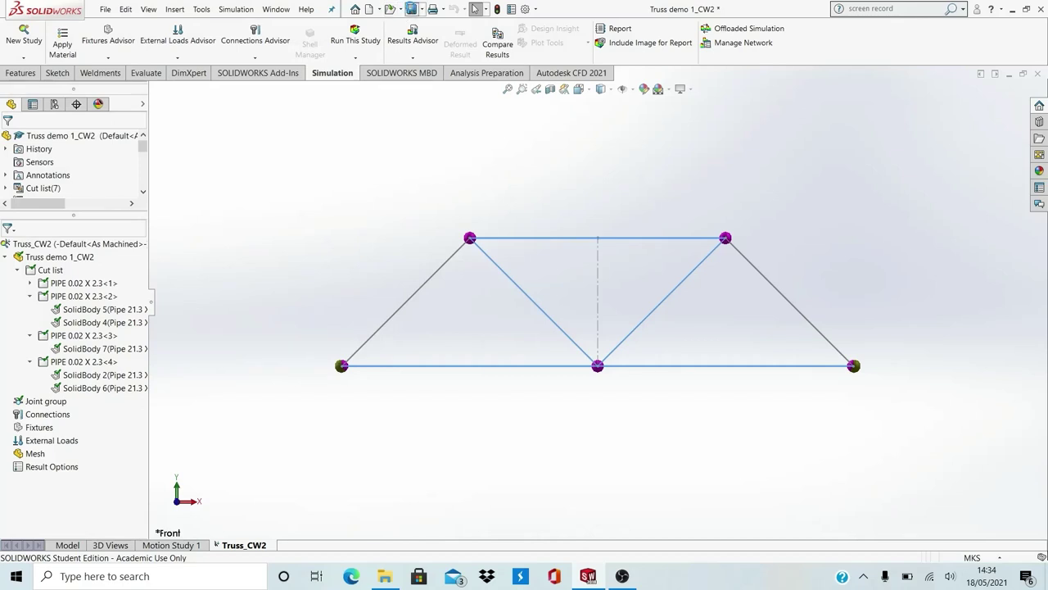
pyautogui.hotkey('ctrl', 's')
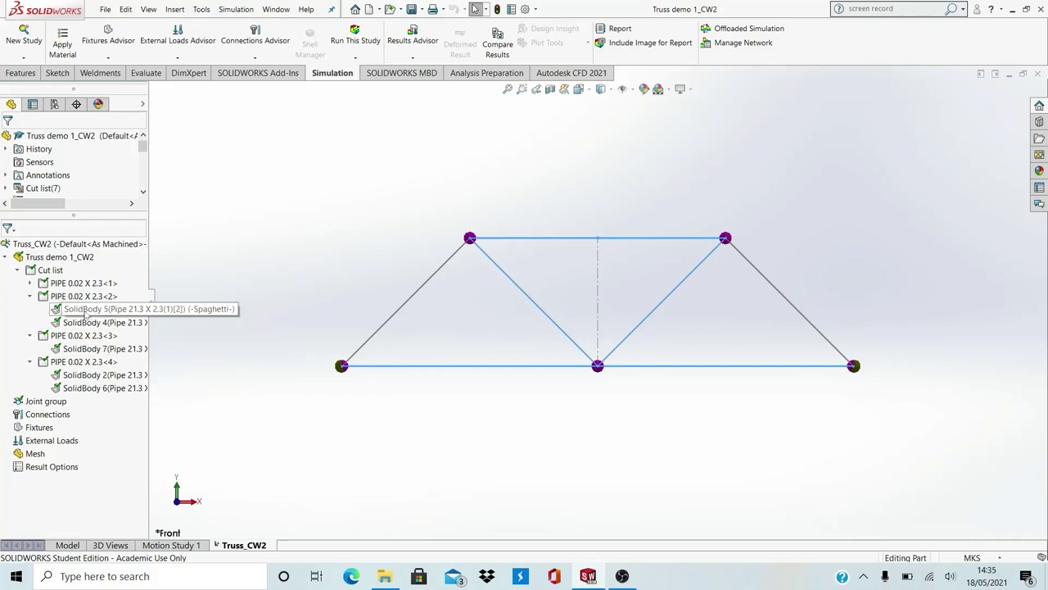
# Reapply the Spaghetti material to the two outer diagonal members, SolidBody 3 and SolidBody 1 in PIPE 0.02 X 2.3<1>
pyautogui.click(30, 296)
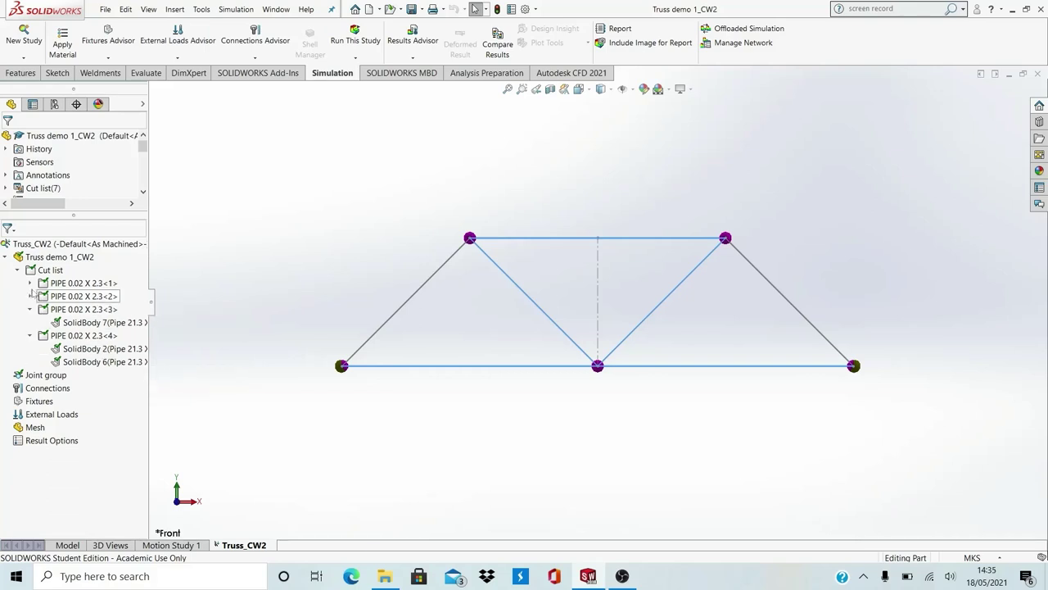
pyautogui.click(30, 283)
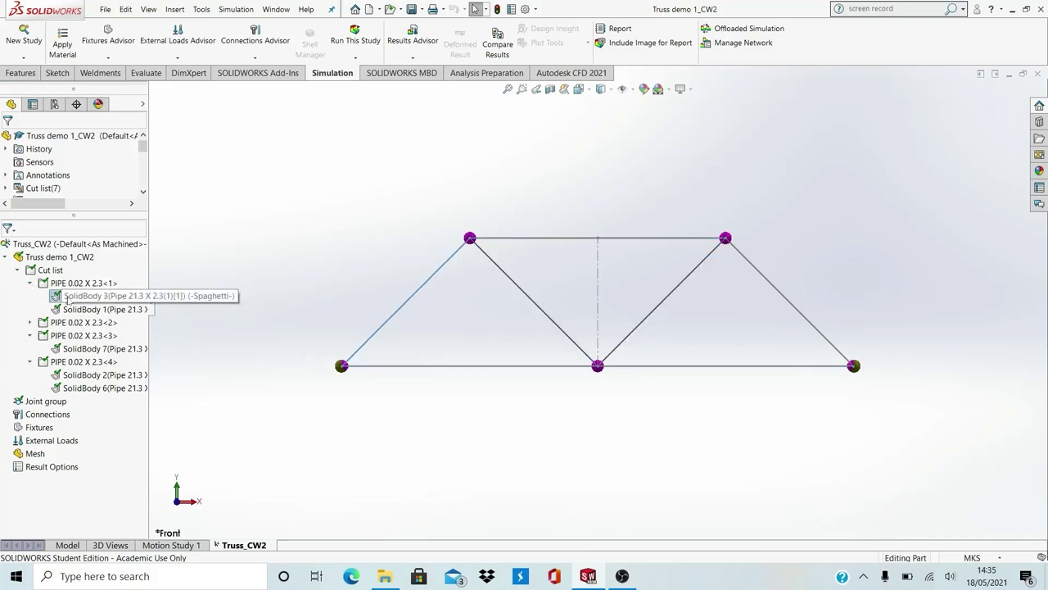
pyautogui.click(70, 299)
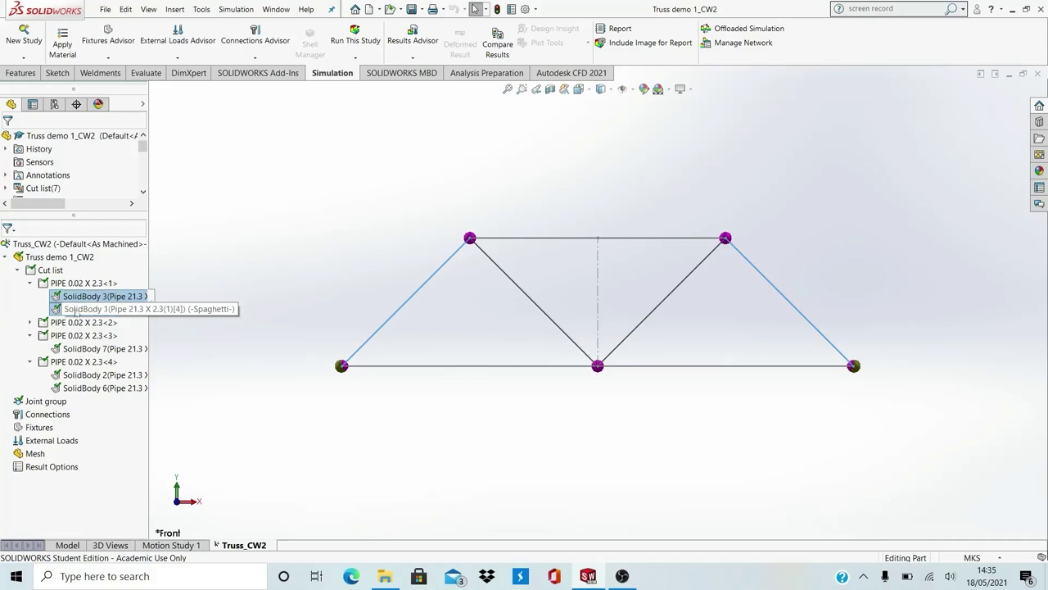
pyautogui.keyDown('ctrl'); pyautogui.click(98, 308); pyautogui.keyUp('ctrl')
pyautogui.rightClick(98, 308)
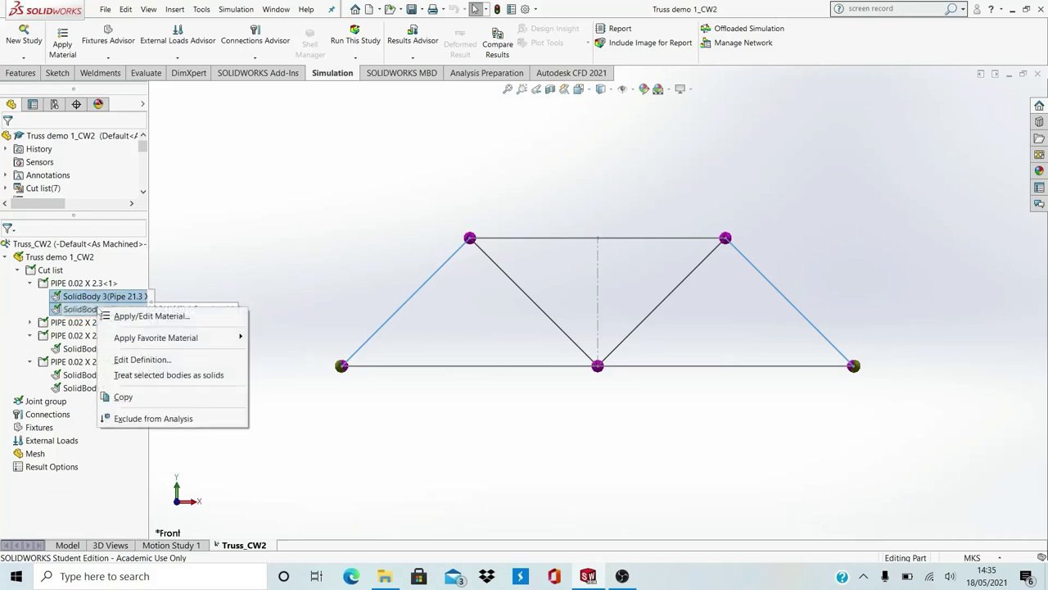
pyautogui.click(176, 325)
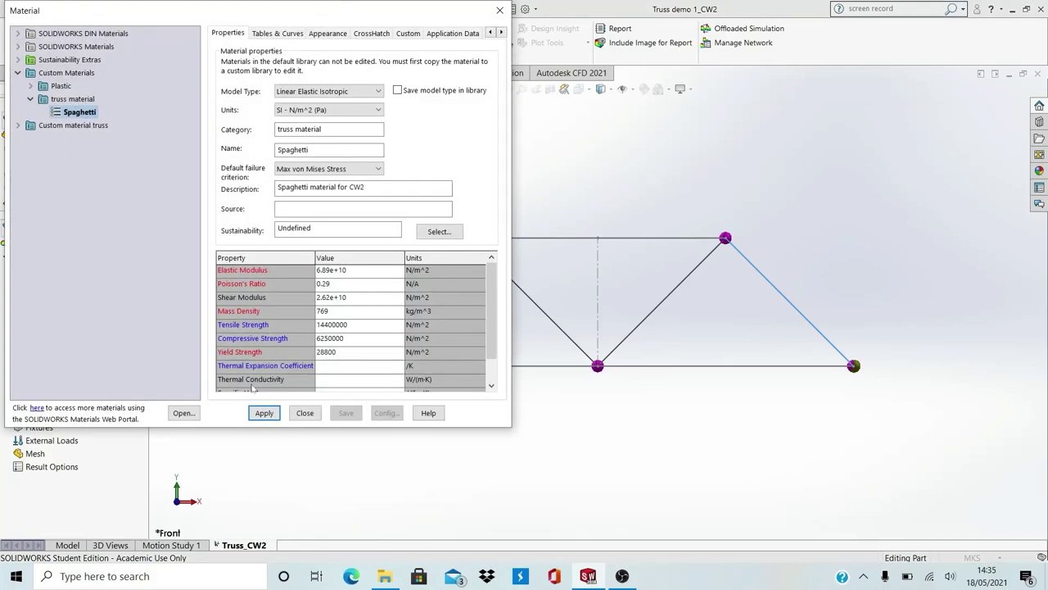
pyautogui.click(263, 413)
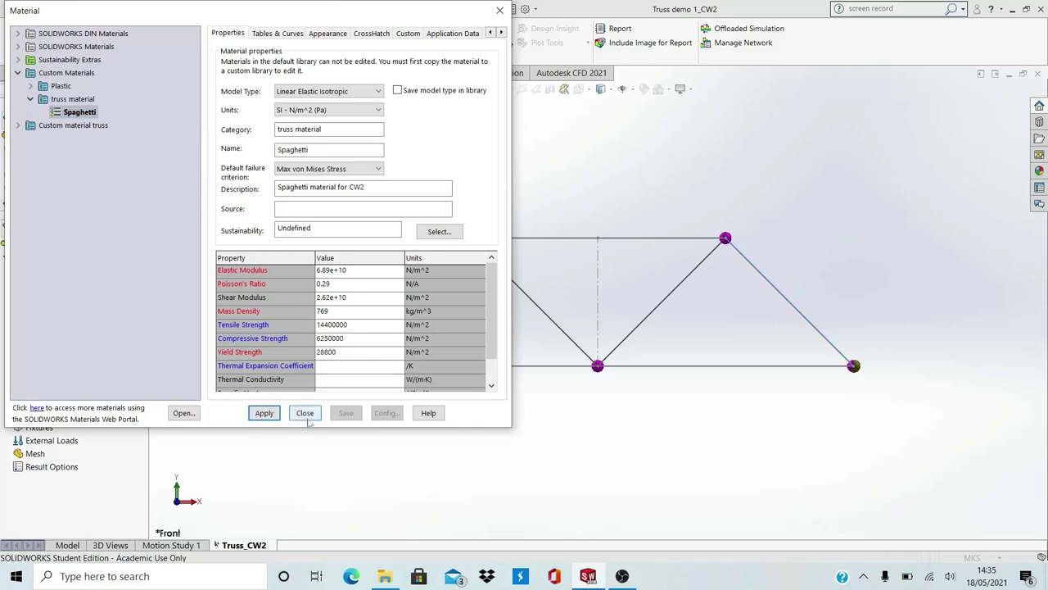
pyautogui.click(305, 413)
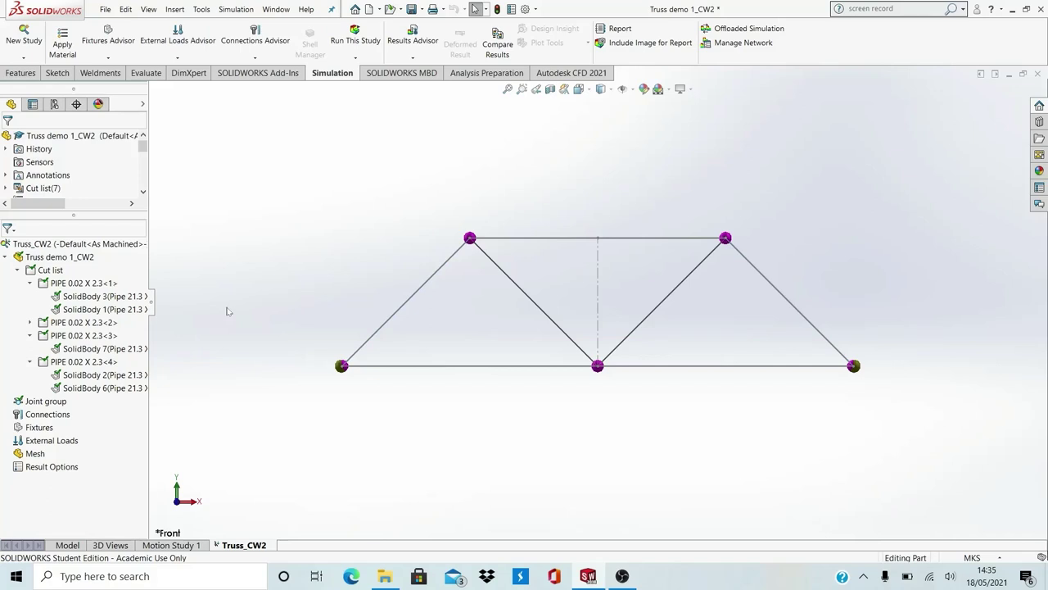
# Check the material assignment of the members in the study's cut list, going through PIPE 0.02 X 2.3<1> and <2>, and collapse the list
pyautogui.click(70, 283)
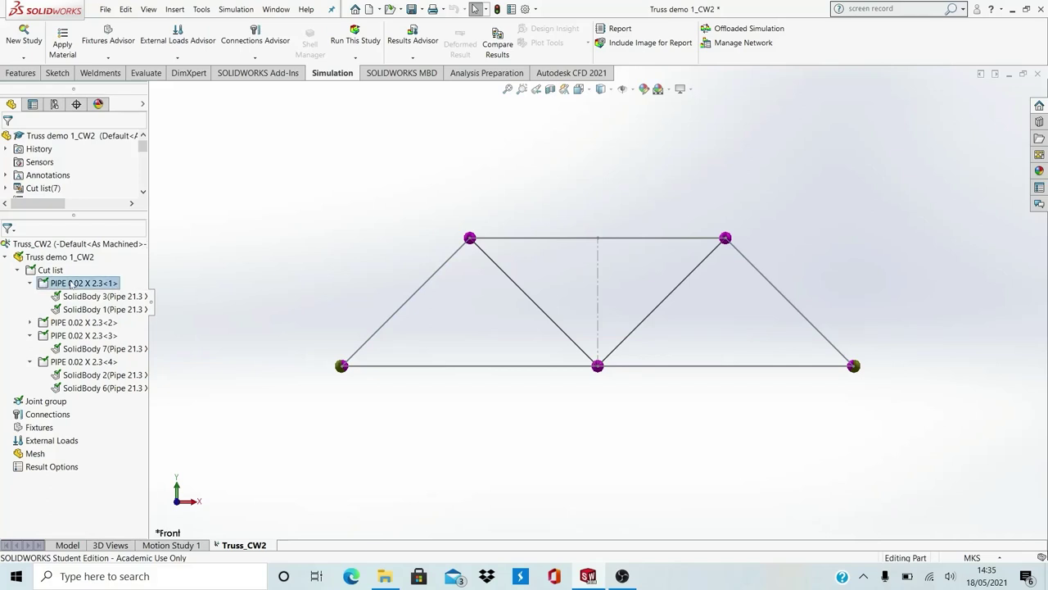
pyautogui.click(71, 296)
pyautogui.click(75, 308)
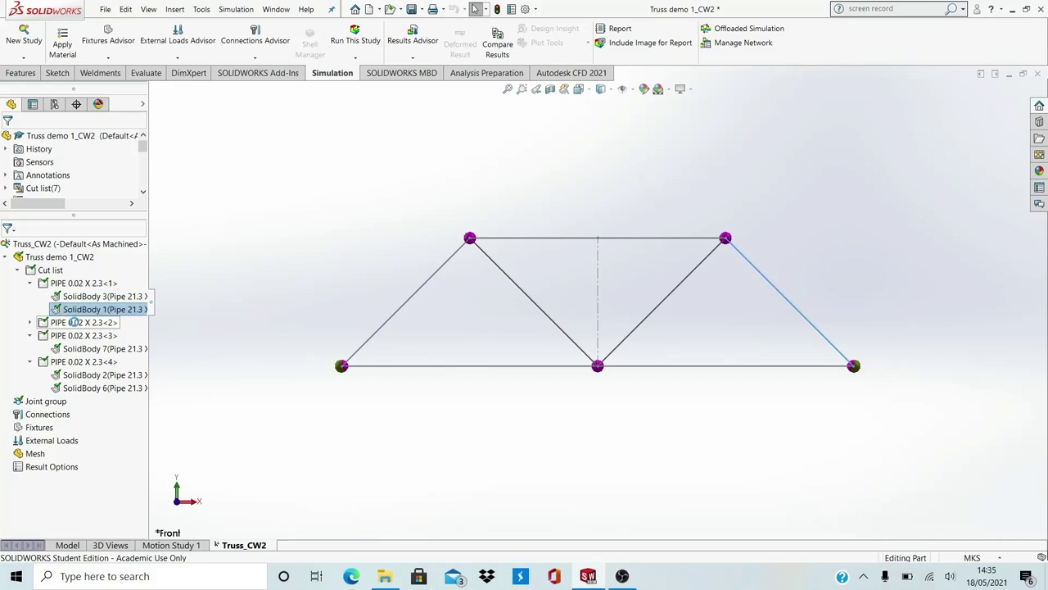
pyautogui.click(75, 322)
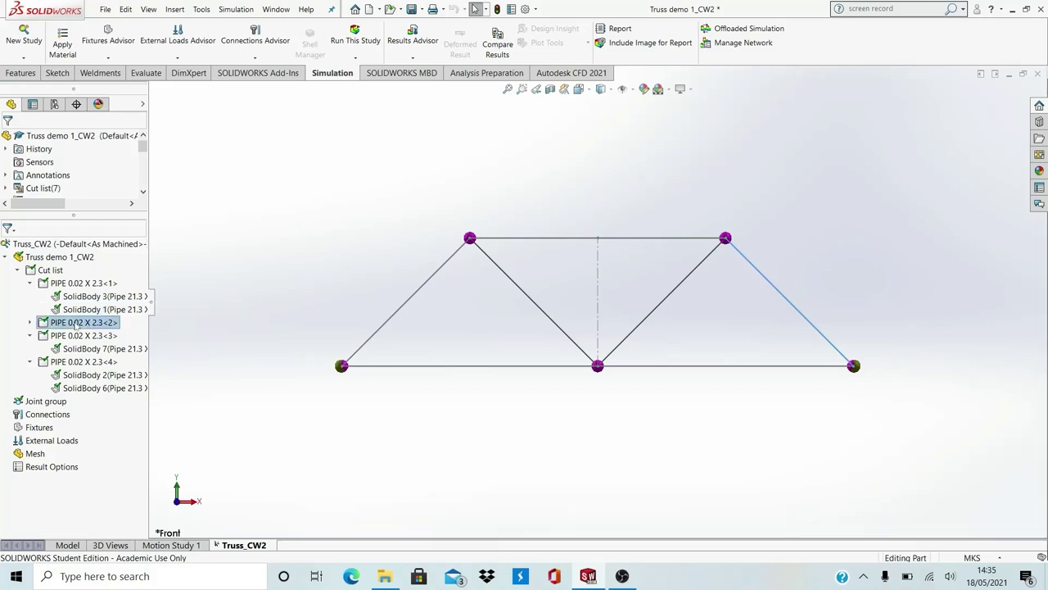
pyautogui.click(29, 323)
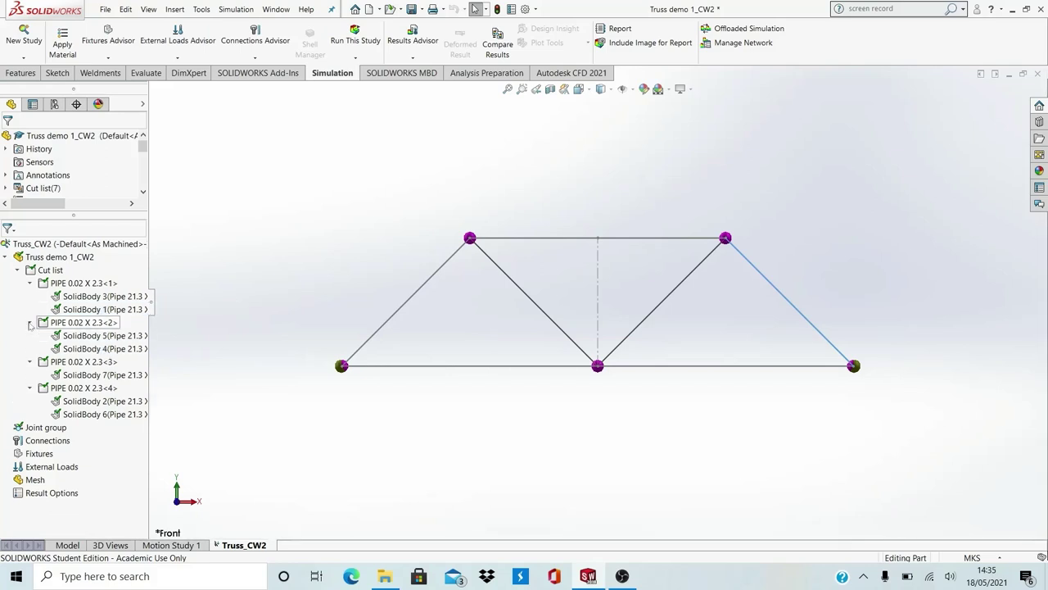
pyautogui.click(95, 335)
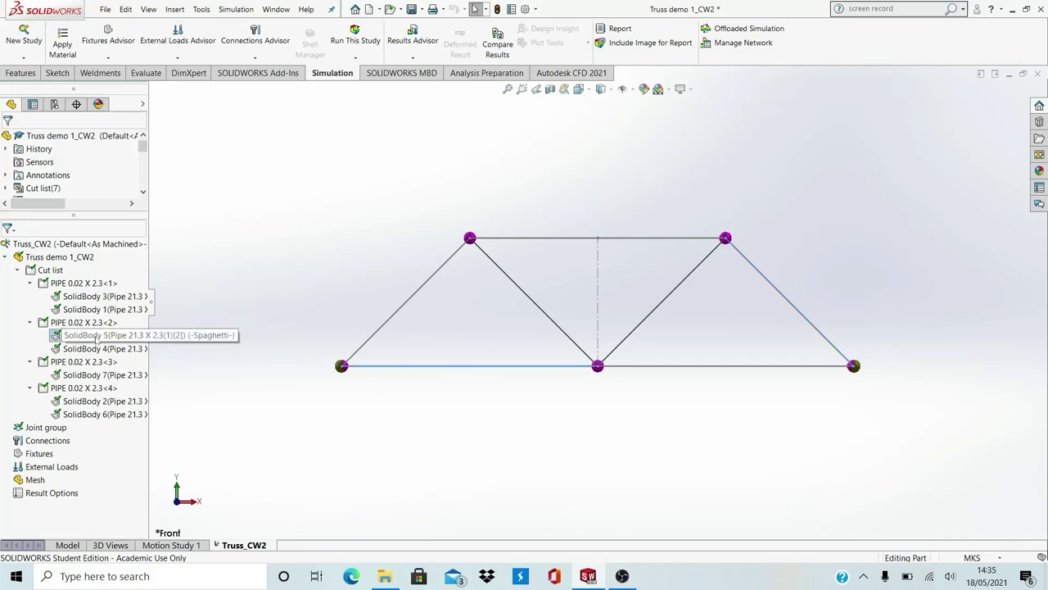
pyautogui.click(95, 349)
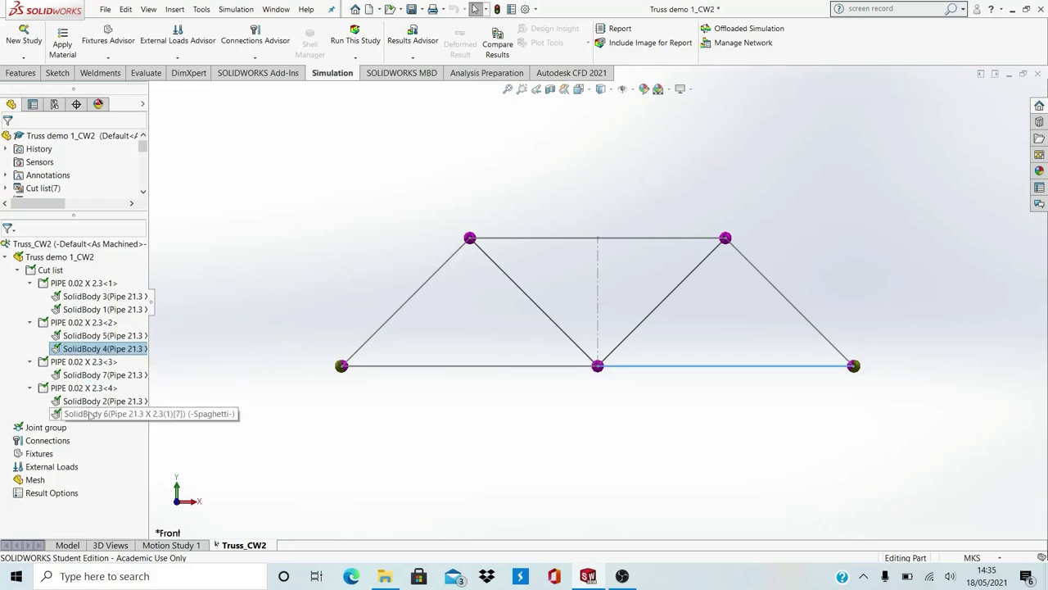
pyautogui.click(18, 271)
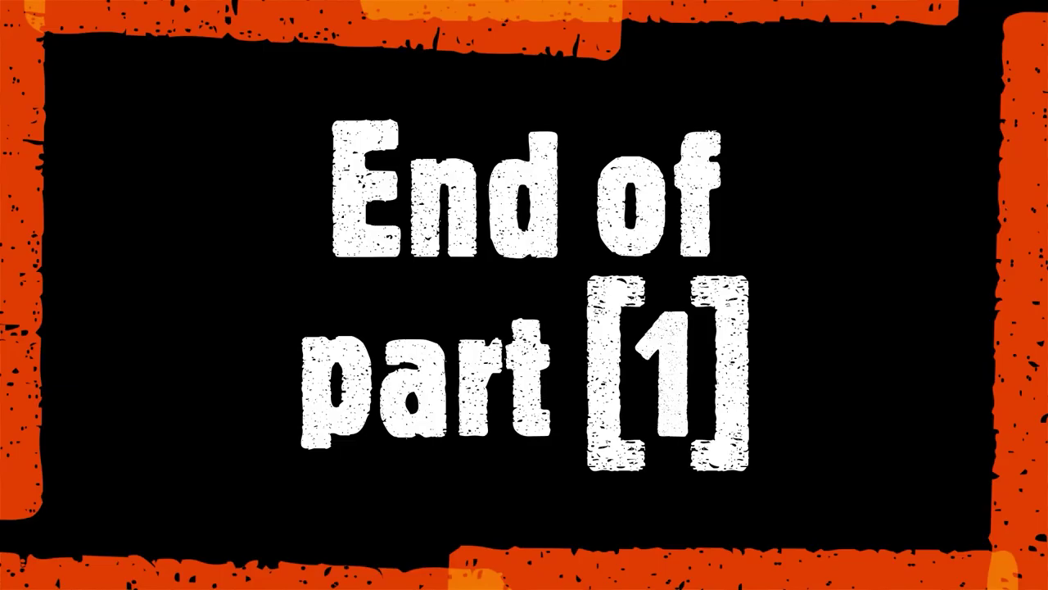